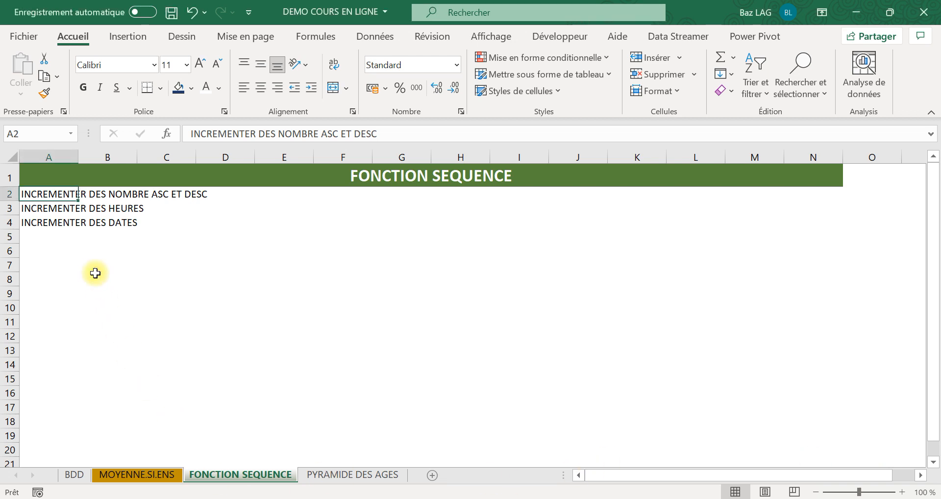
# Enter 1 in B7 and 2 in B8, and fill the number series down to B15
pyautogui.click(109, 268)
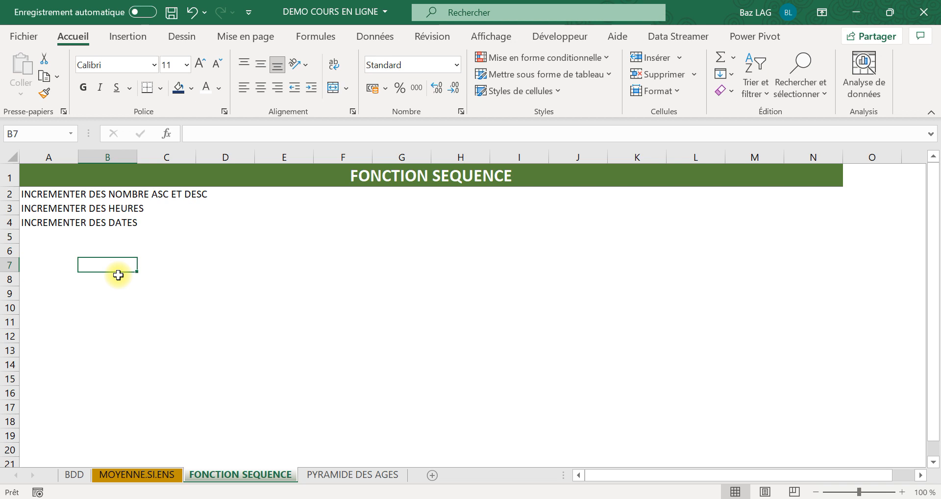
pyautogui.write('1')
pyautogui.press('Return')
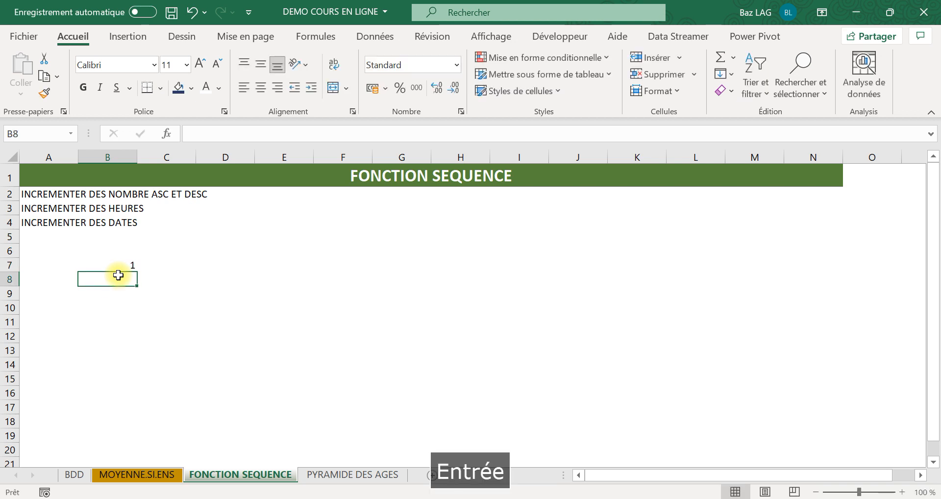
pyautogui.write('2')
pyautogui.click(261, 320)
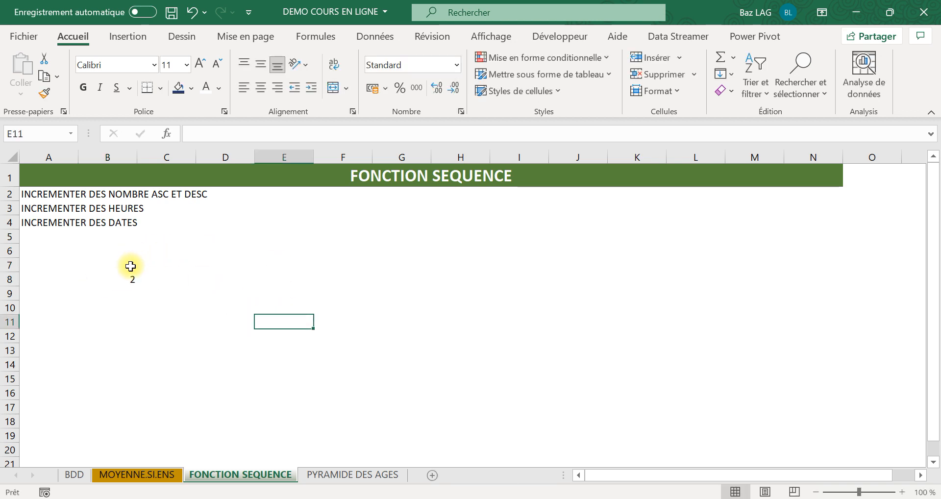
pyautogui.moveTo(130, 265); pyautogui.dragTo(137, 383)
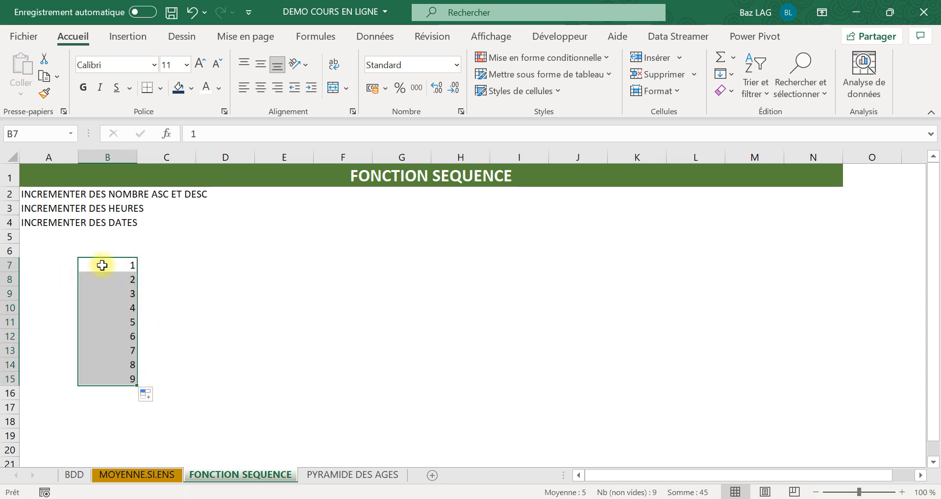
pyautogui.click(176, 321)
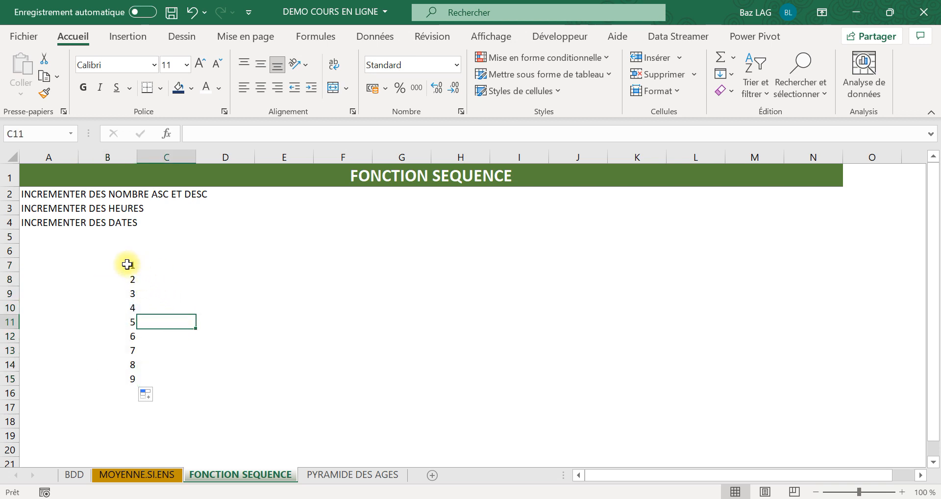
# Change the second number of the series, in B8, to 5
pyautogui.moveTo(122, 267); pyautogui.dragTo(131, 284)
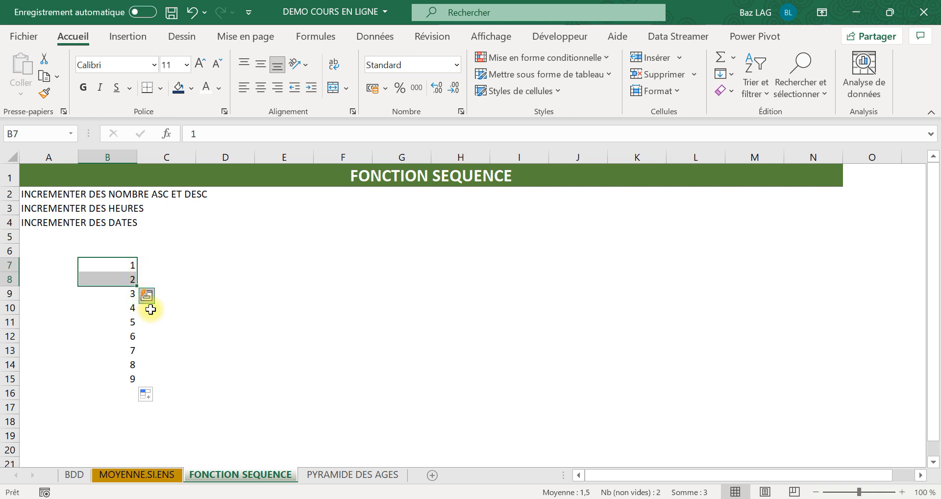
pyautogui.click(249, 295)
pyautogui.click(123, 264)
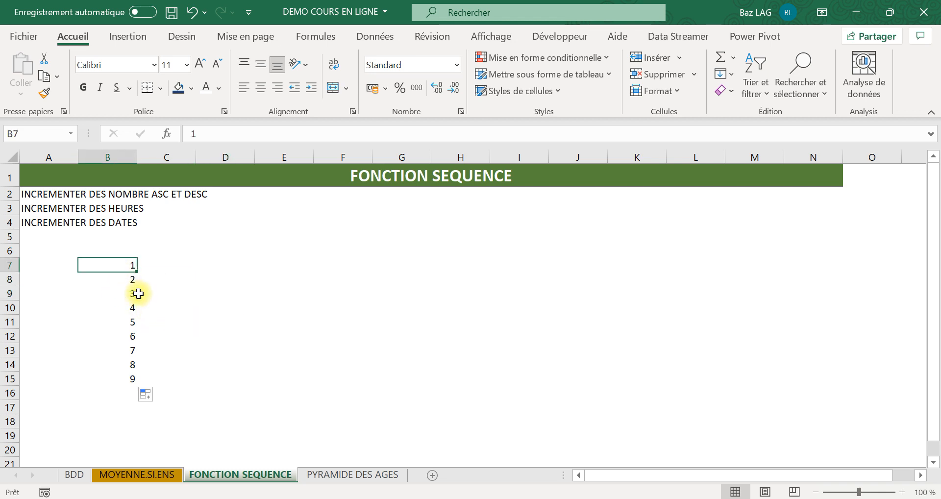
pyautogui.click(123, 277)
pyautogui.write('5')
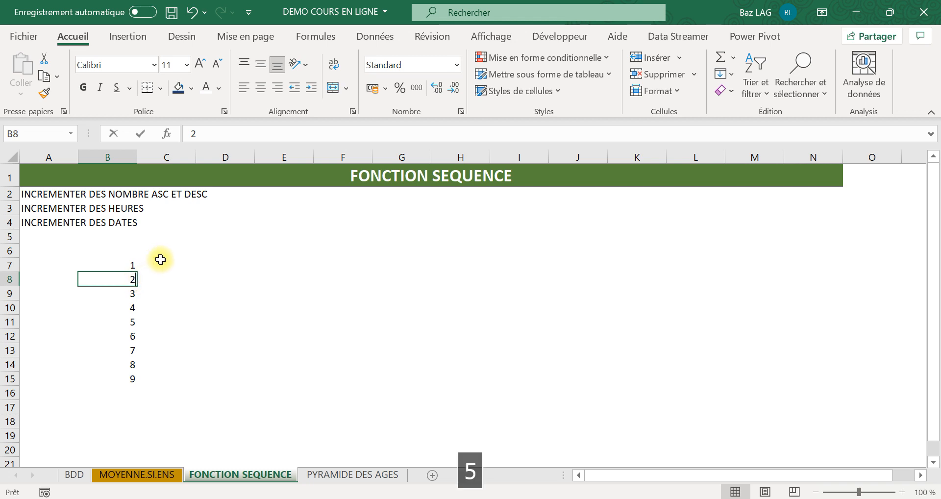
pyautogui.click(205, 304)
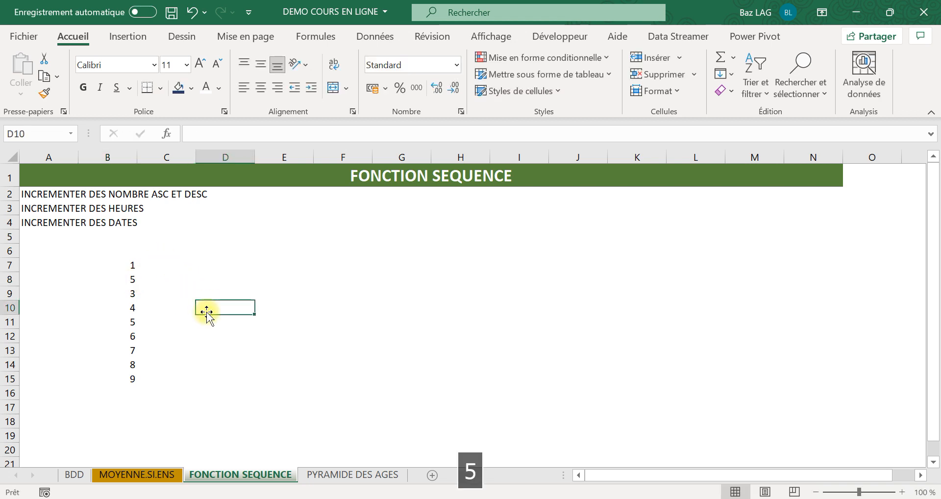
# Extend the pattern in B7:B8 down to B15, and clear the contents of the filled range
pyautogui.click(131, 266)
pyautogui.click(132, 291)
pyautogui.click(130, 278)
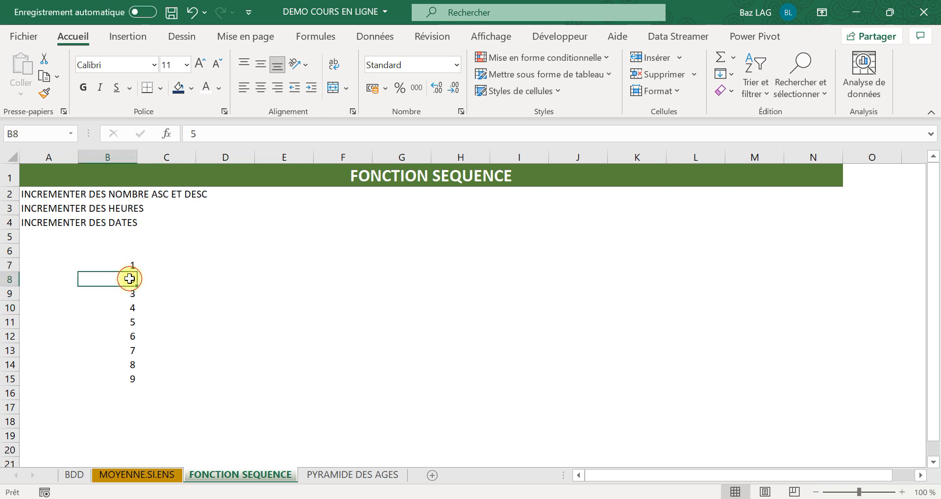
pyautogui.click(131, 264)
pyautogui.click(160, 293)
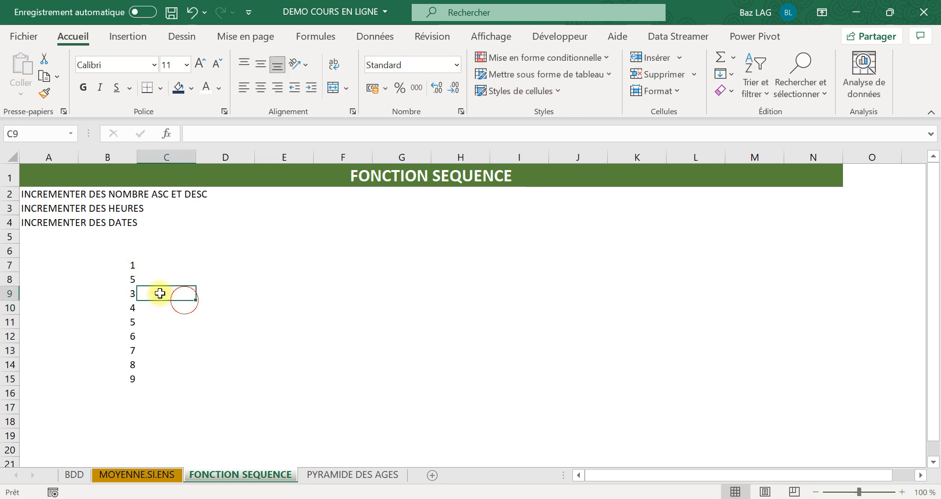
pyautogui.moveTo(130, 267); pyautogui.dragTo(139, 385)
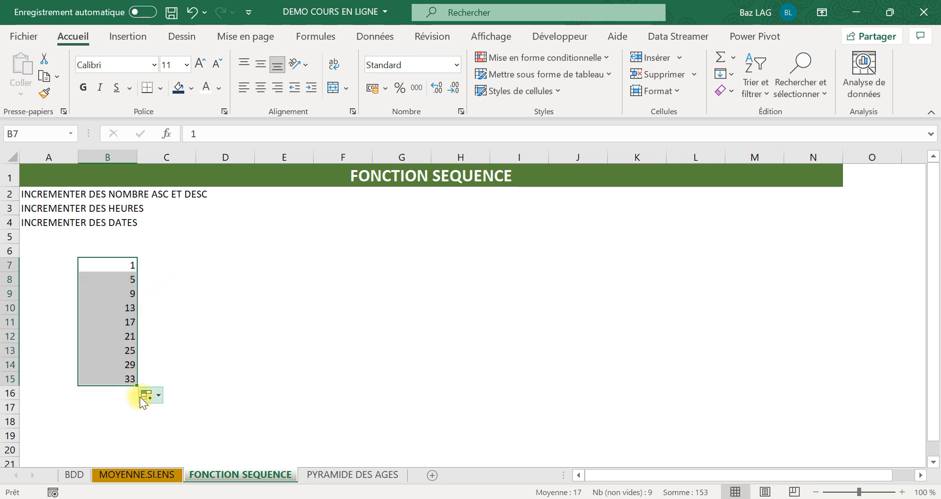
pyautogui.press('Delete')
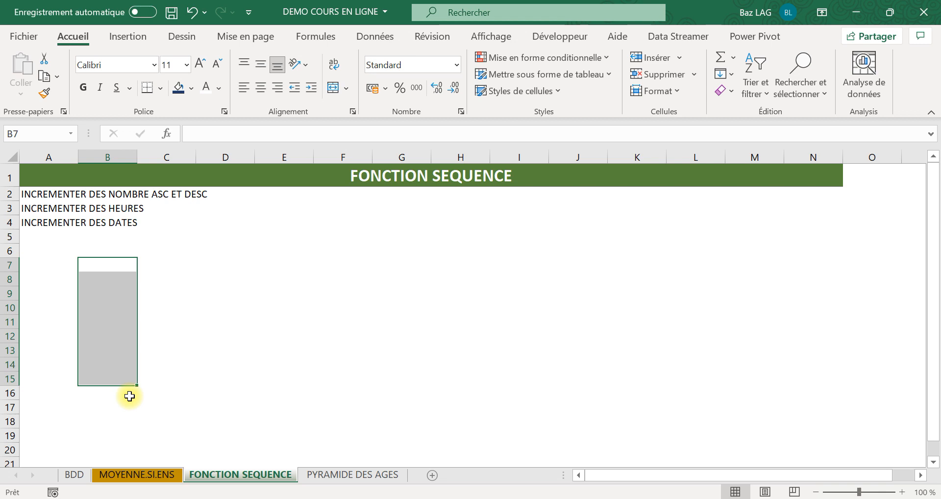
# Start a formula in B7 with the SEQUENCE function
pyautogui.click(114, 266)
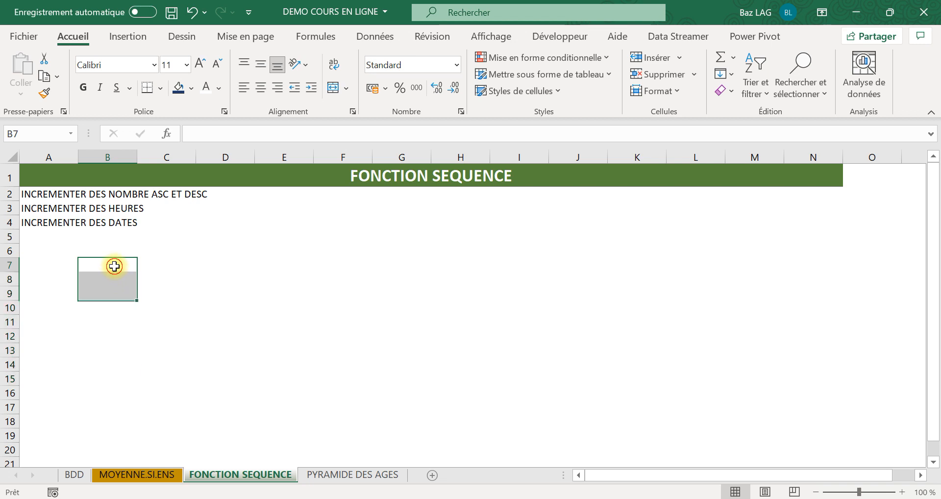
pyautogui.write('+')
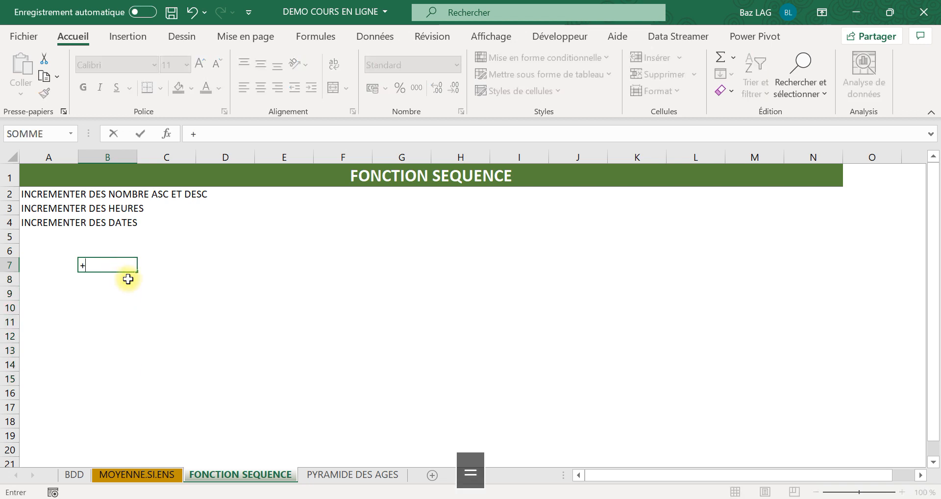
pyautogui.press('BackSpace')
pyautogui.press('capslock')
pyautogui.write('=seq')
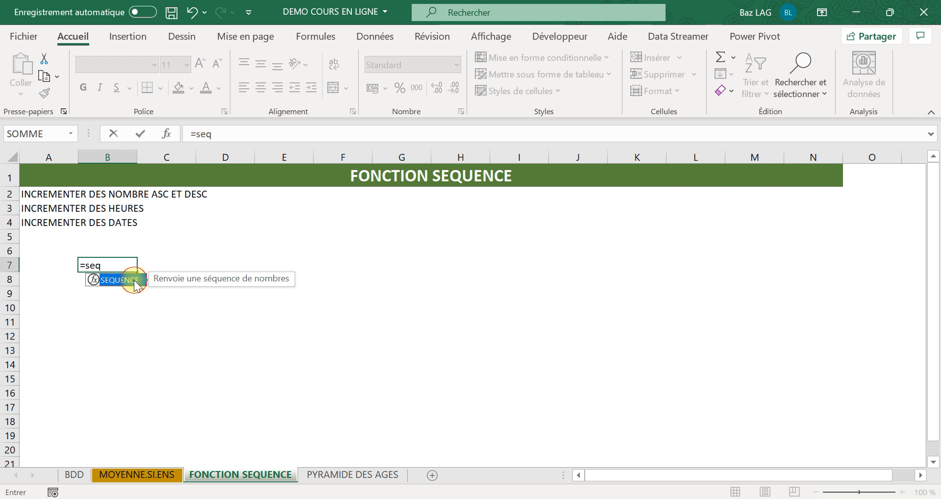
pyautogui.doubleClick(135, 283)
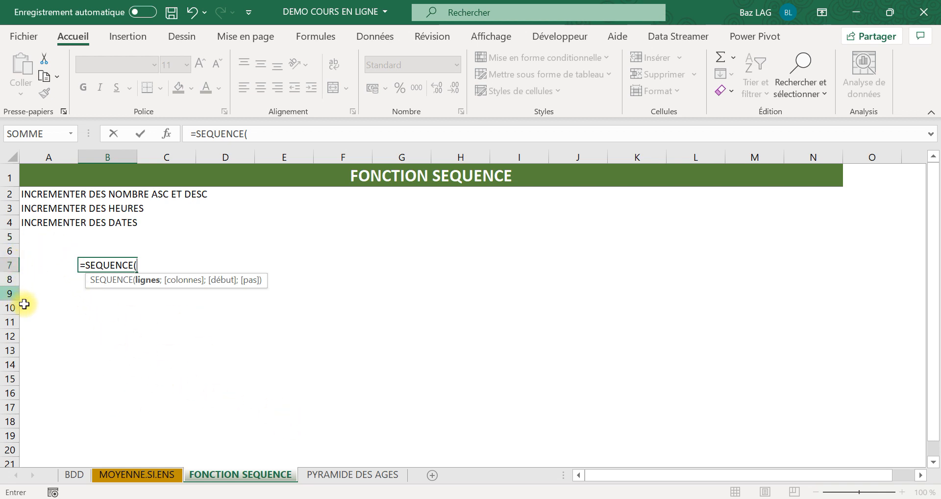
# Set the SEQUENCE arguments to 1 row and 10 columns
pyautogui.press('capslock')
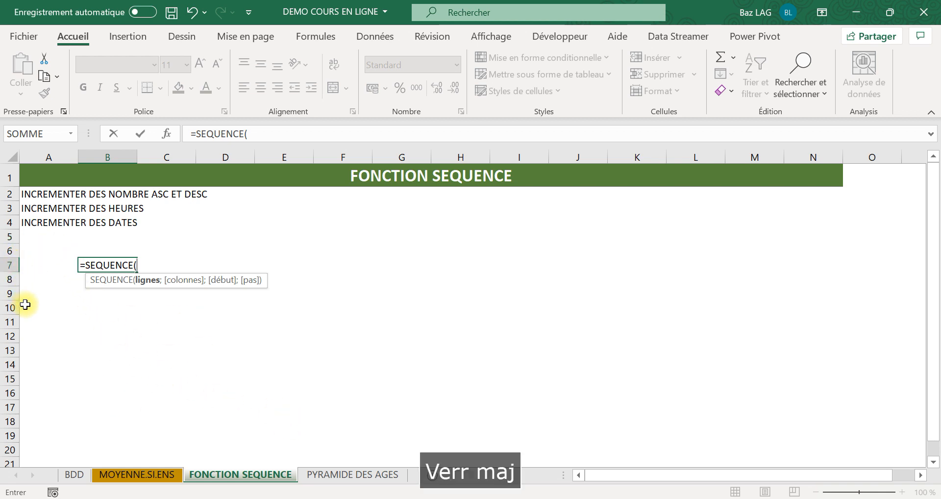
pyautogui.write('1')
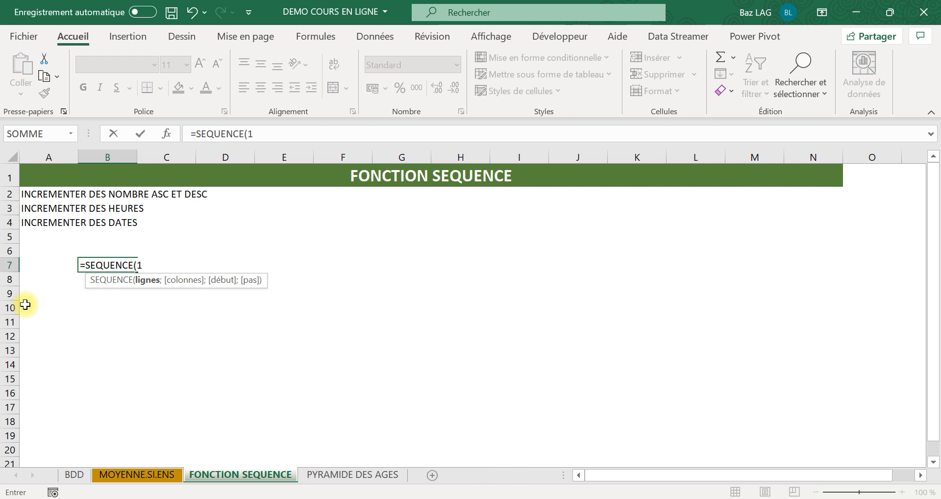
pyautogui.write(';')
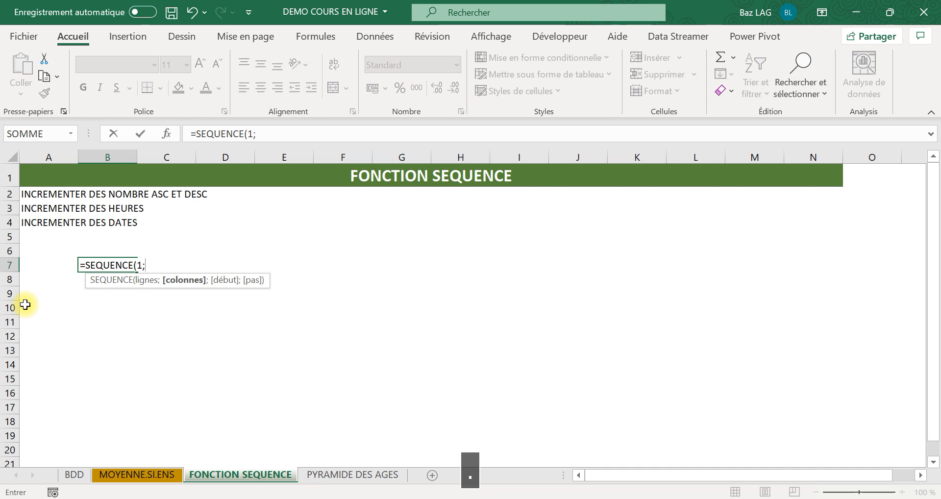
pyautogui.press('capslock')
pyautogui.write('10')
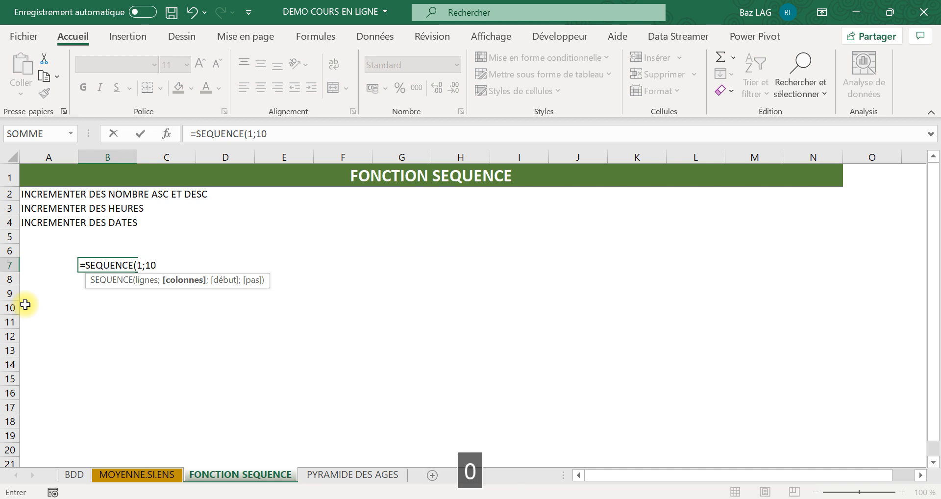
pyautogui.write('.')
pyautogui.press('BackSpace')
pyautogui.write(';')
pyautogui.press('capslock')
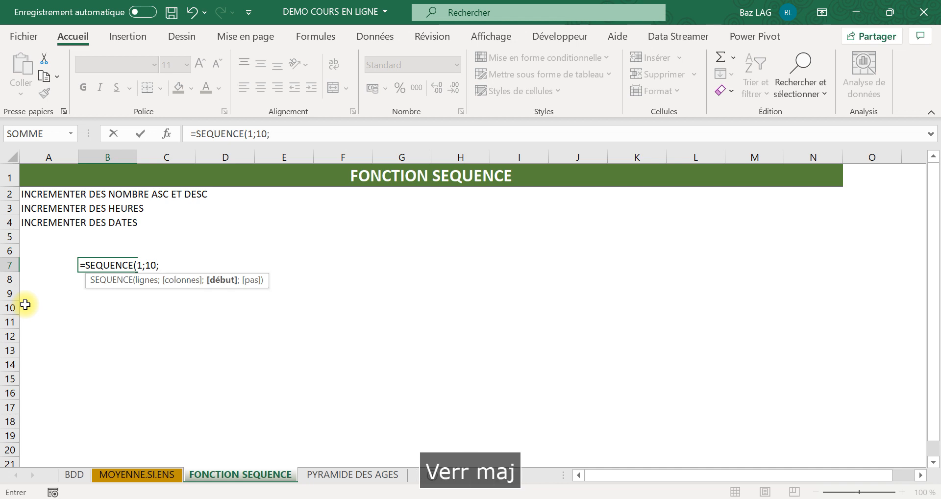
# Set the start argument to 1, enter =SEQUENCE(1;10;1) in B7 and dismiss the spill notice
pyautogui.write('1')
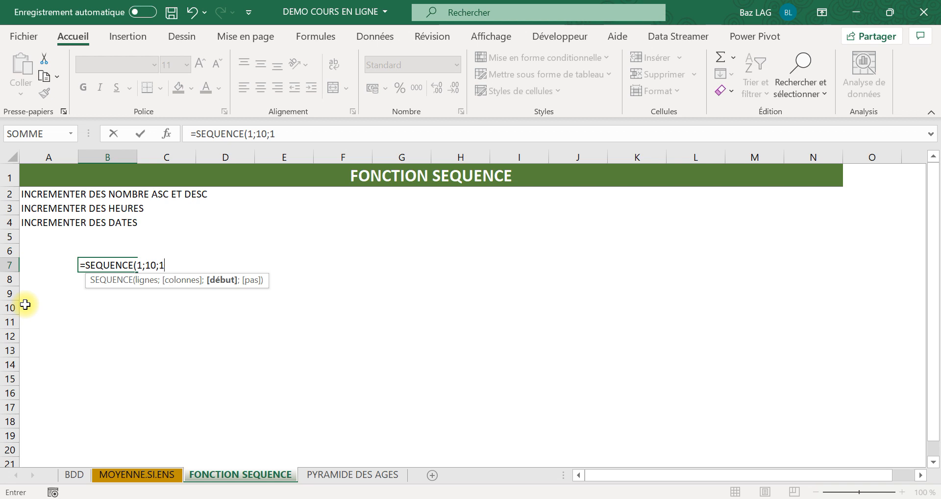
pyautogui.write(')')
pyautogui.press('BackSpace')
pyautogui.write(')')
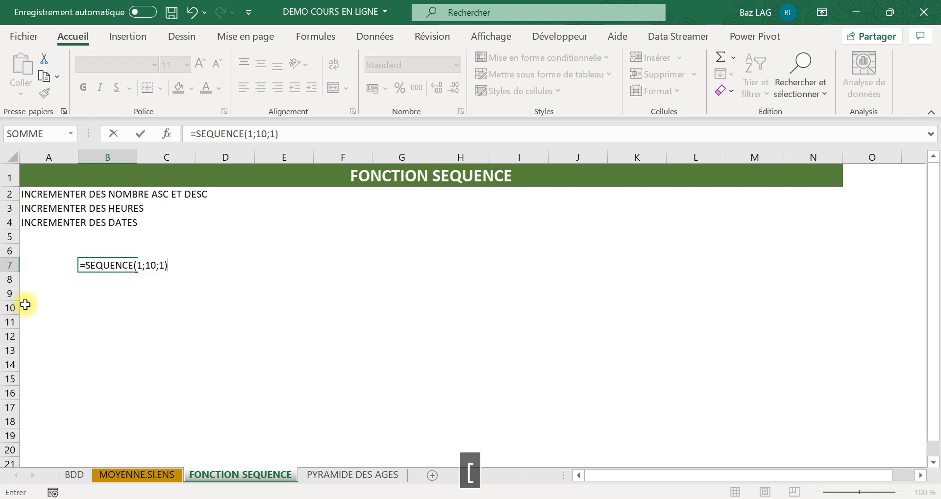
pyautogui.press('Return')
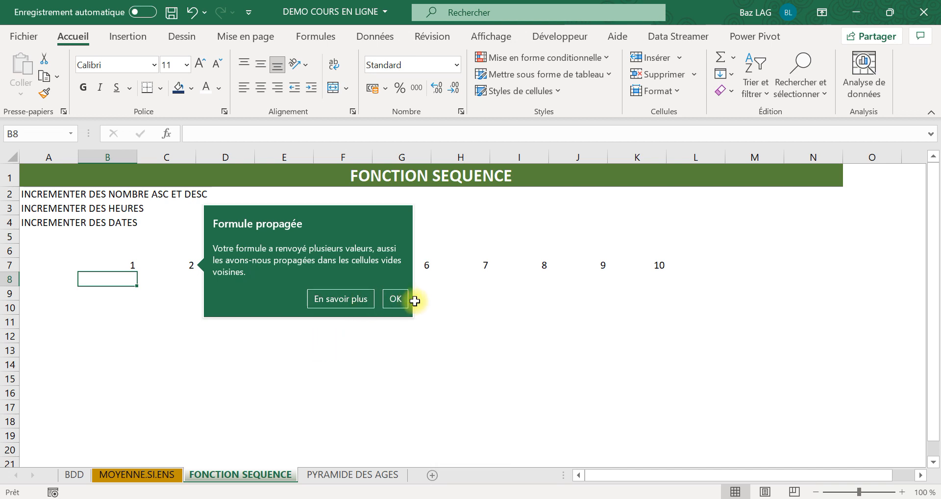
pyautogui.click(405, 300)
pyautogui.click(167, 336)
# Examine the row, column and start arguments of the SEQUENCE formula in B7
pyautogui.click(131, 266)
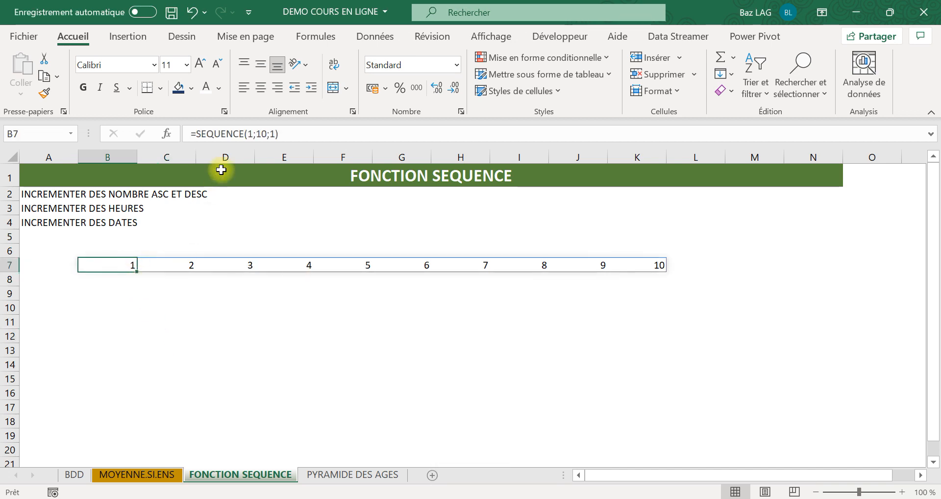
pyautogui.click(224, 135)
pyautogui.click(253, 134)
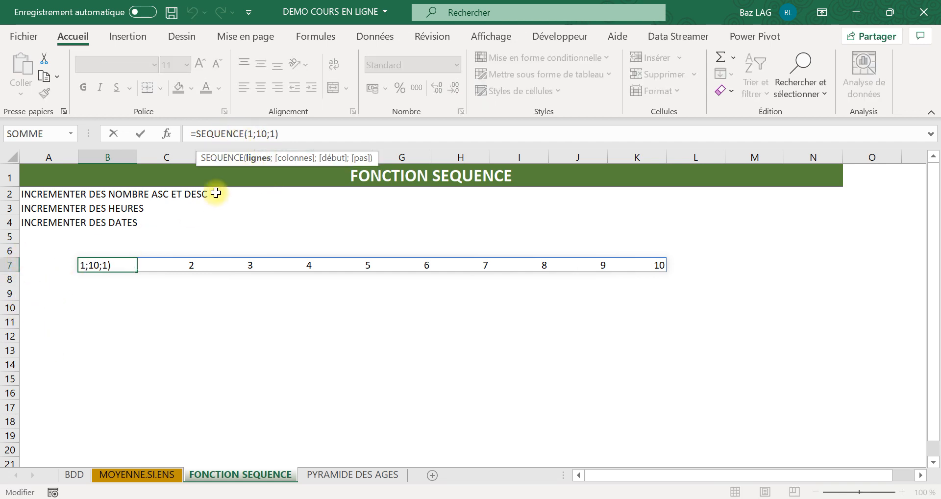
pyautogui.click(263, 133)
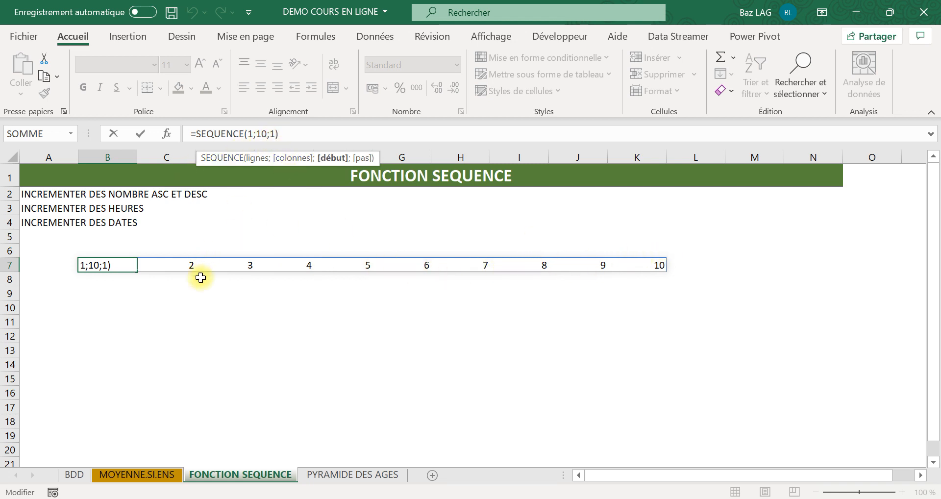
pyautogui.press('Tab')
# Change the start argument of the SEQUENCE formula in B7 to 10
pyautogui.click(109, 266)
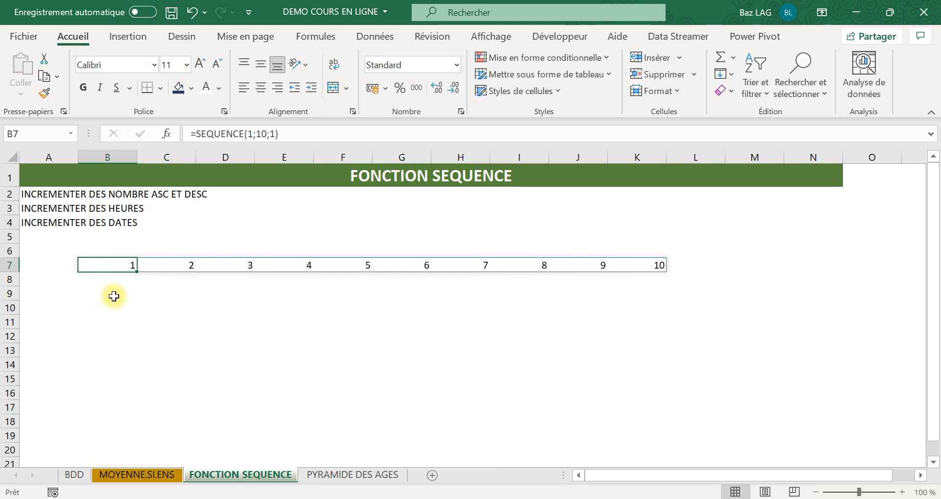
pyautogui.click(275, 134)
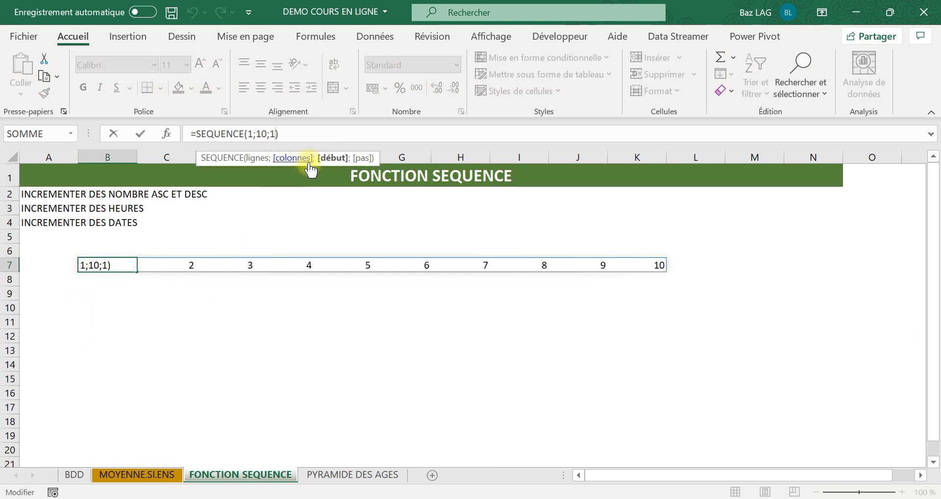
pyautogui.write('à')
pyautogui.press('BackSpace')
pyautogui.press('capslock')
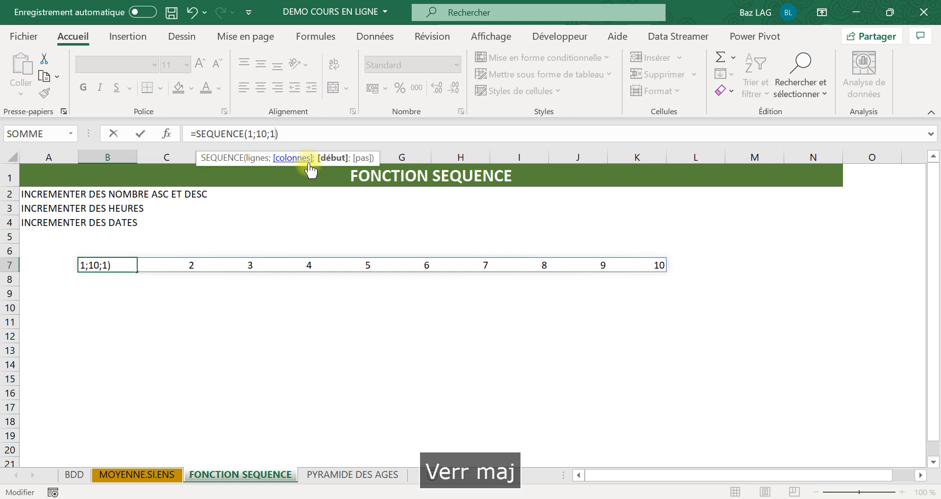
pyautogui.write('0')
pyautogui.press('Return')
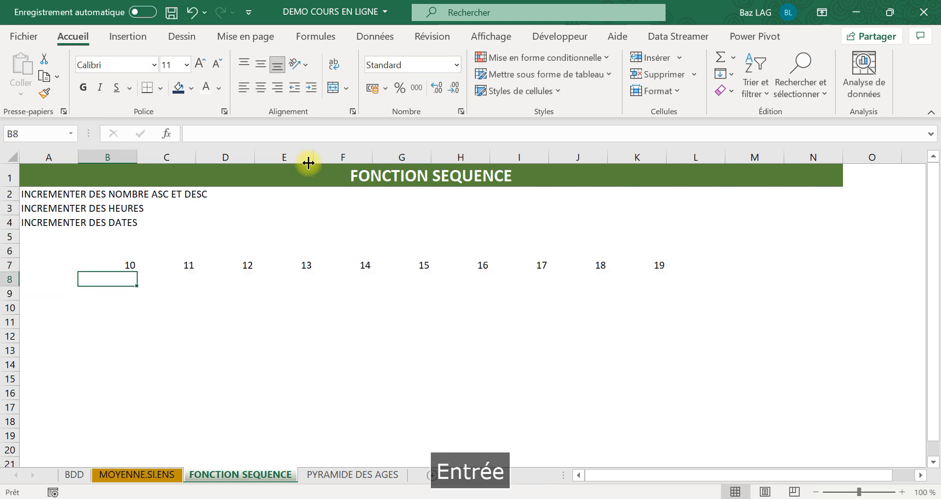
# Change the rows argument of the SEQUENCE formula in B7 to 2
pyautogui.click(122, 262)
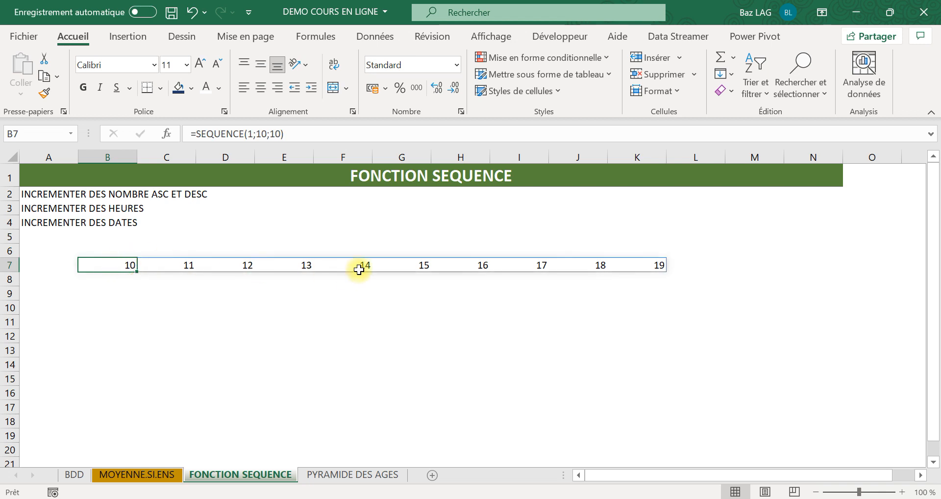
pyautogui.click(106, 280)
pyautogui.click(104, 264)
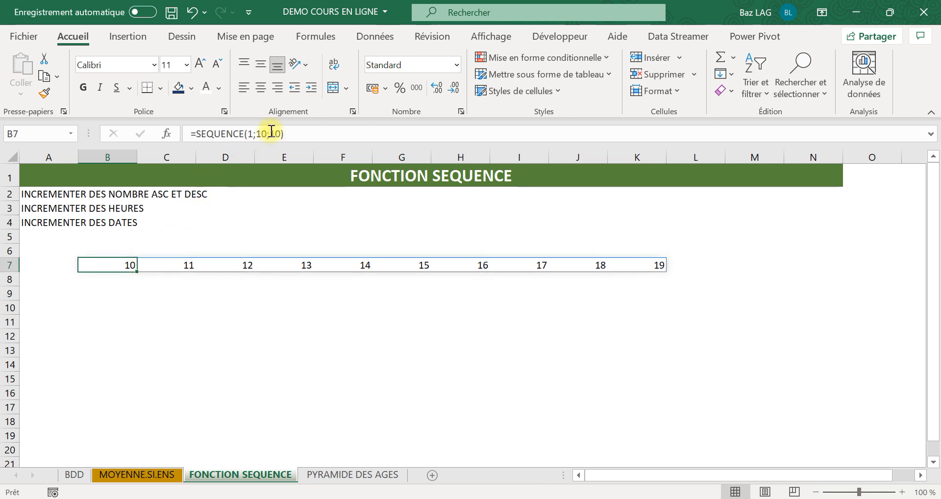
pyautogui.click(252, 132)
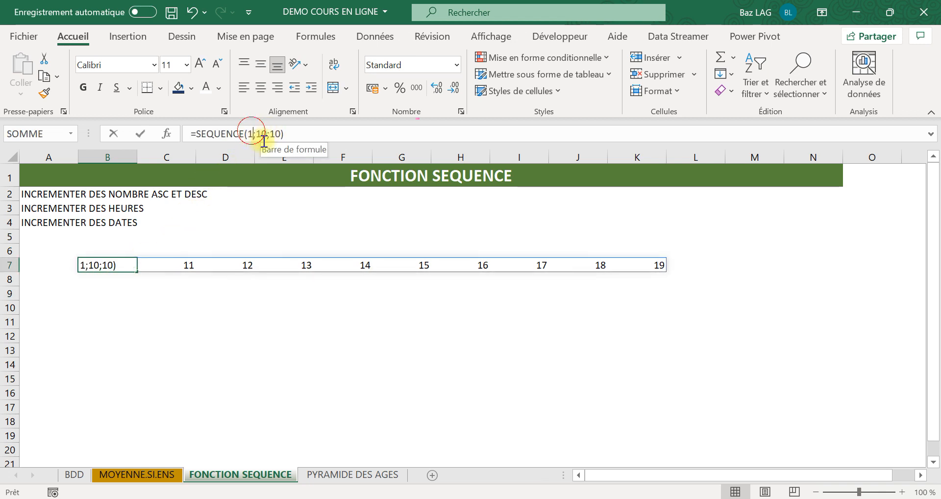
pyautogui.press('BackSpace')
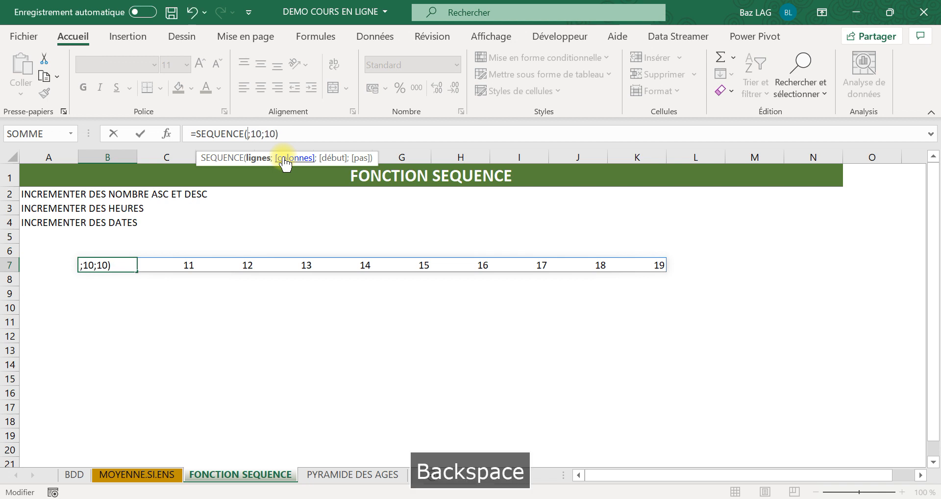
pyautogui.write('2')
pyautogui.press('Return')
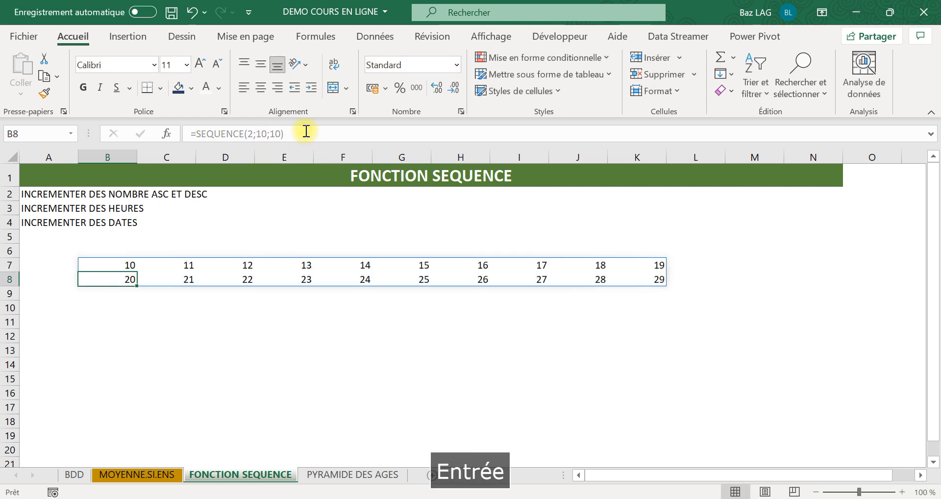
# Set the rows argument of the SEQUENCE formula in B7 to 3
pyautogui.click(142, 334)
pyautogui.click(120, 261)
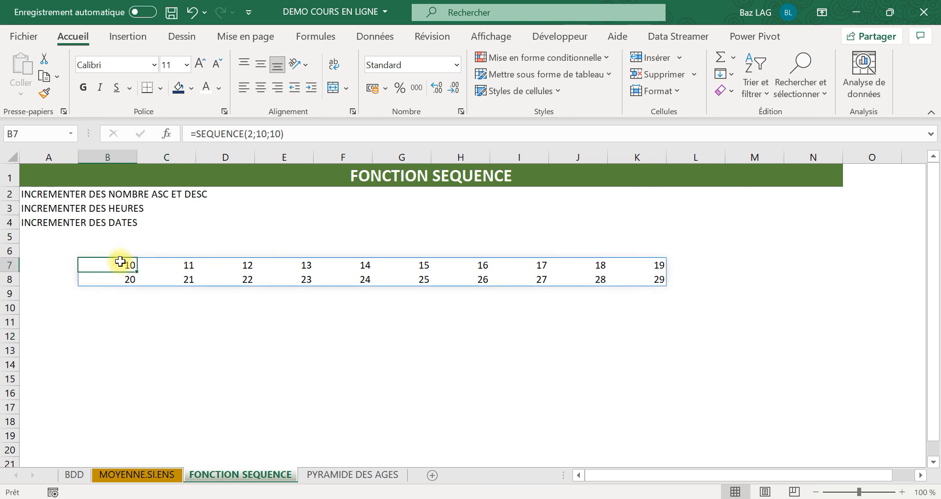
pyautogui.click(252, 135)
pyautogui.press('BackSpace')
pyautogui.write('3')
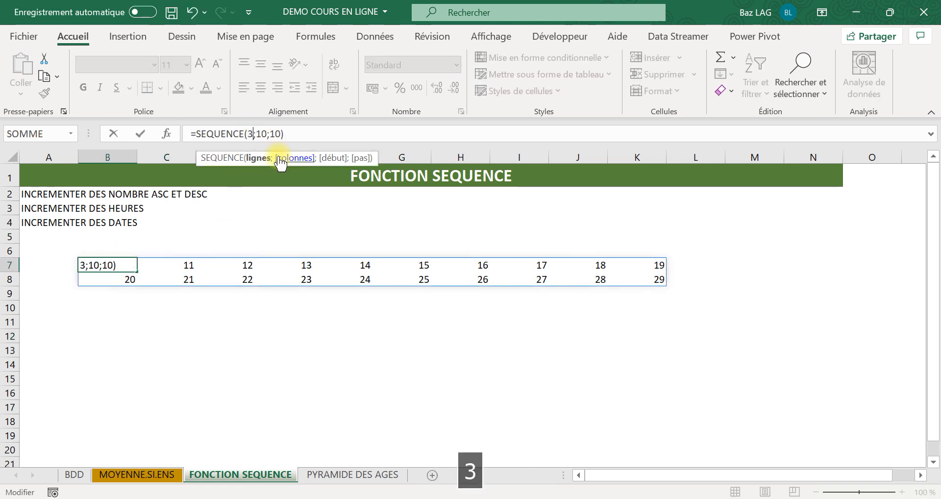
pyautogui.press('Return')
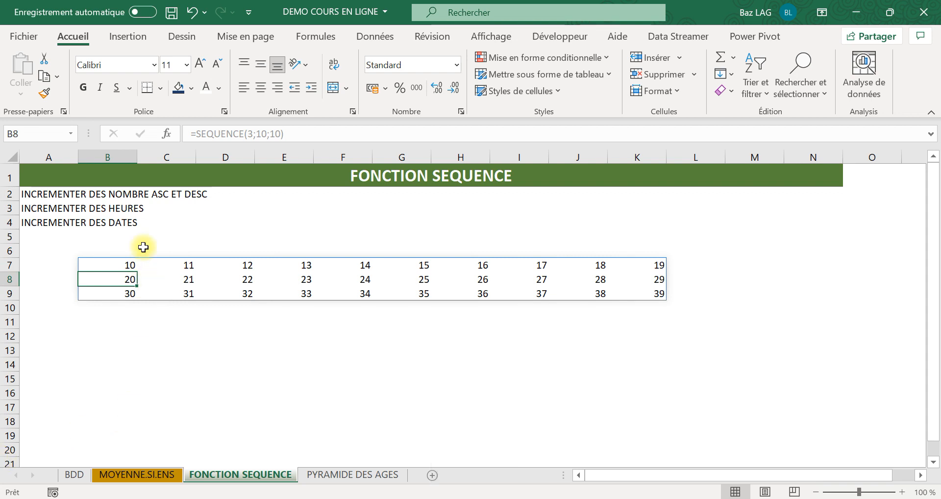
# Examine the SEQUENCE formula in B7 and compare it with the spilled cells B8 and C7
pyautogui.click(144, 344)
pyautogui.click(110, 265)
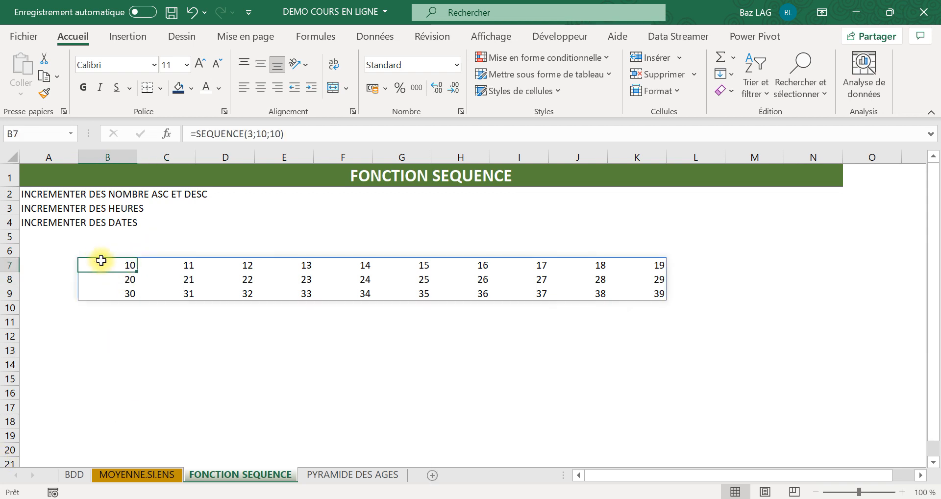
pyautogui.click(112, 281)
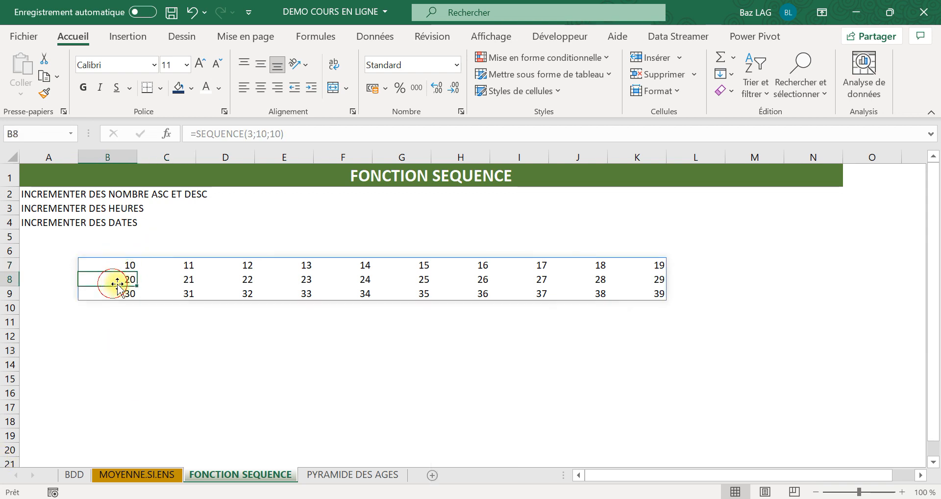
pyautogui.click(126, 267)
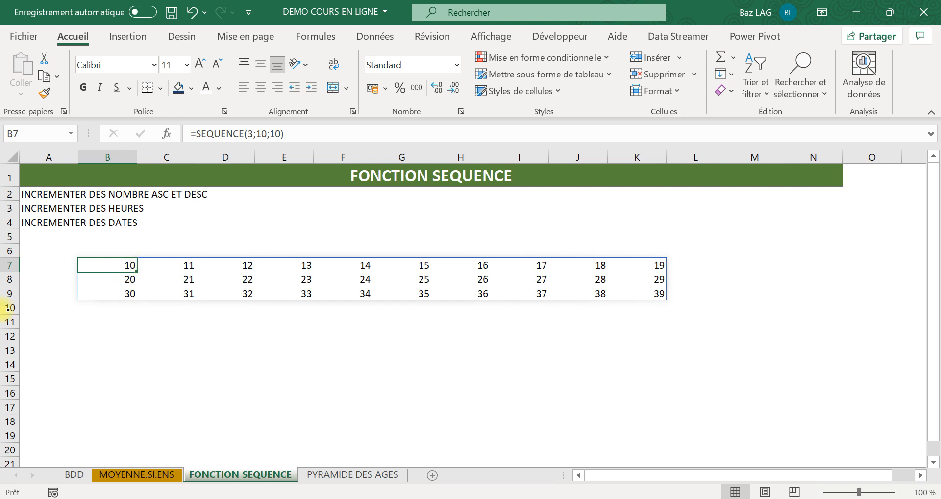
pyautogui.click(179, 265)
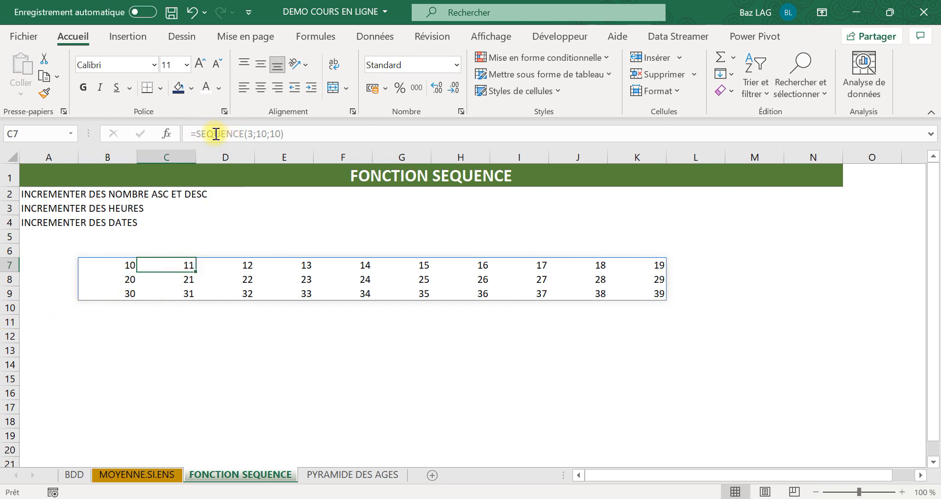
pyautogui.click(99, 267)
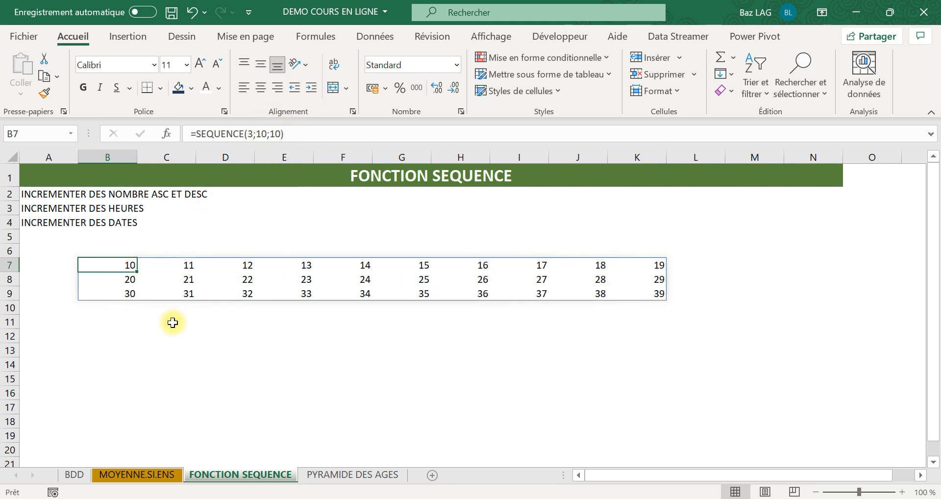
pyautogui.click(158, 335)
pyautogui.click(128, 268)
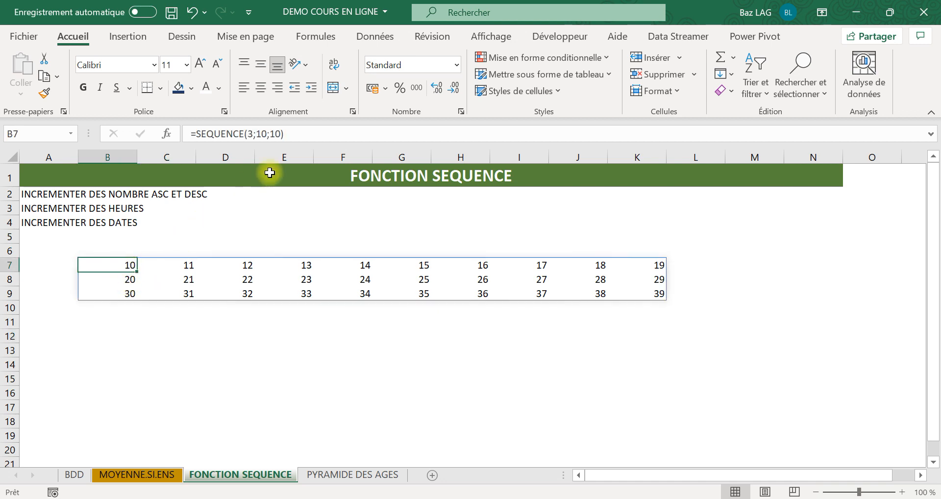
# Add a step argument of 5 to the SEQUENCE formula in B7, giving =SEQUENCE(3;10;10;5)
pyautogui.click(290, 135)
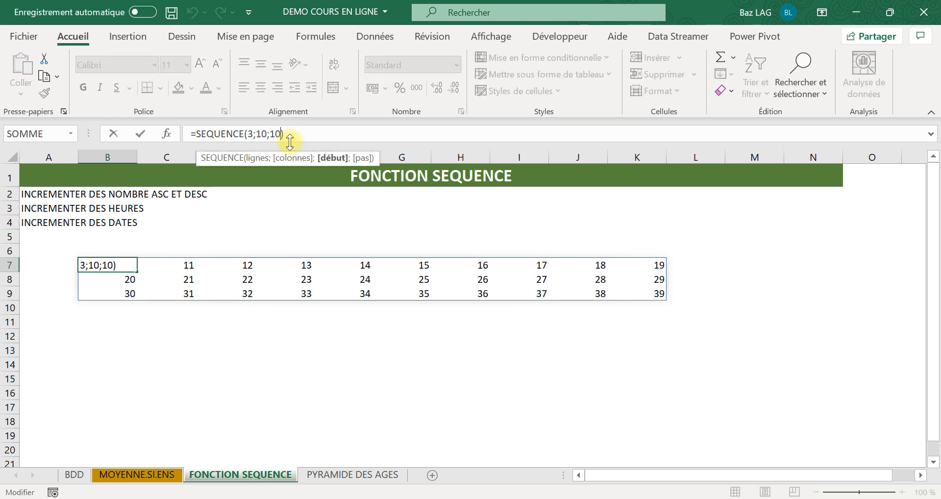
pyautogui.write('.')
pyautogui.press('BackSpace')
pyautogui.press('capslock')
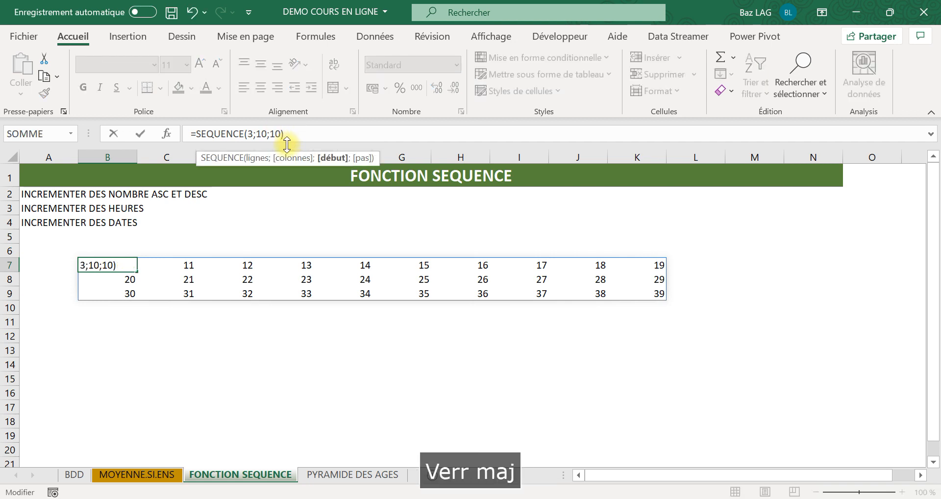
pyautogui.write(';')
pyautogui.press('capslock')
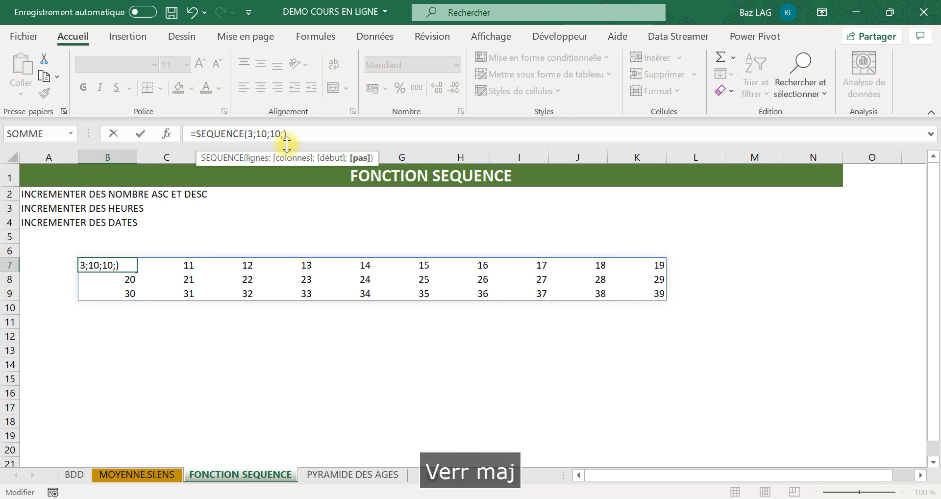
pyautogui.write('5')
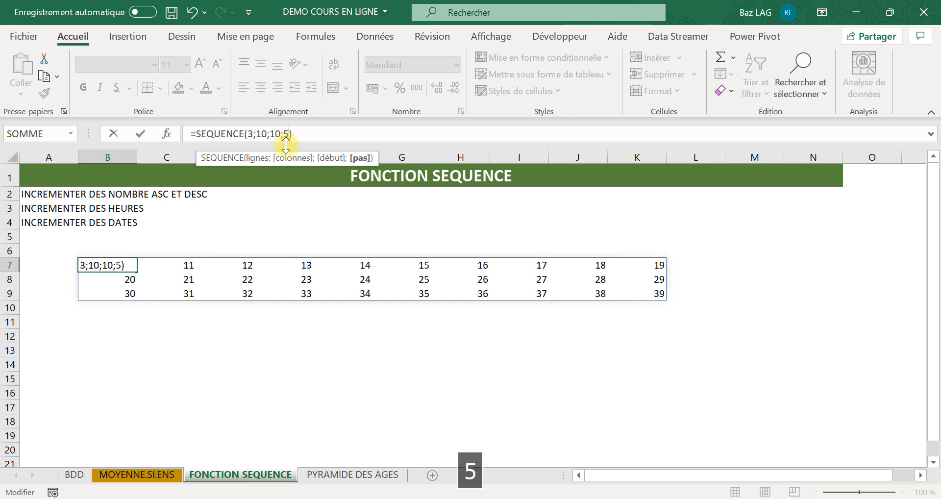
pyautogui.press('Return')
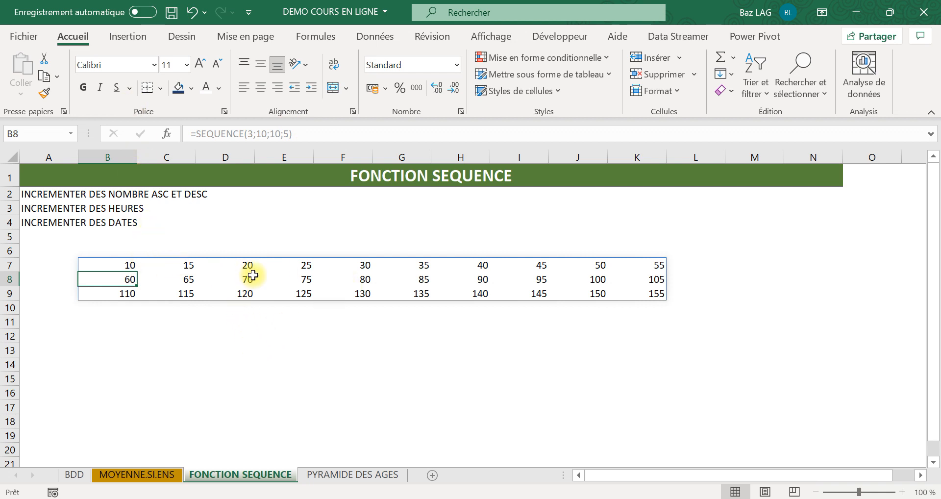
# Change both the step and the start arguments of the SEQUENCE formula in B7 to 100
pyautogui.click(131, 268)
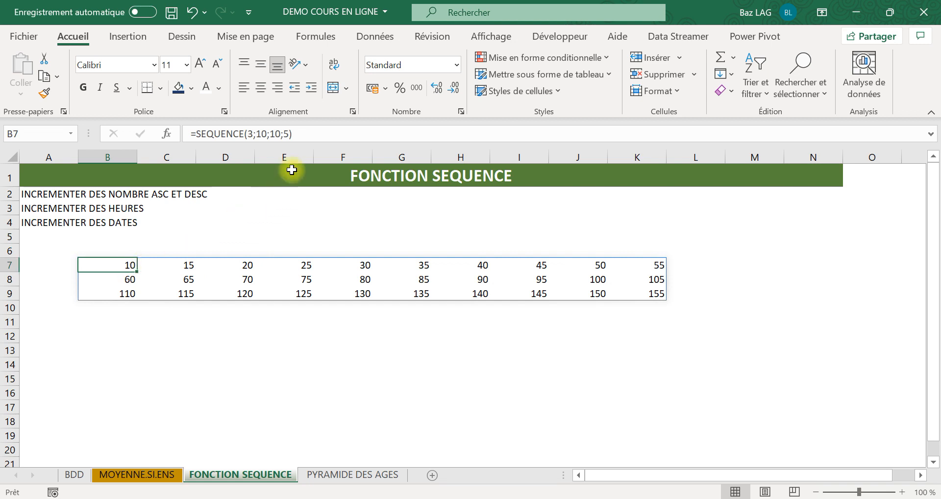
pyautogui.click(291, 133)
pyautogui.press('BackSpace')
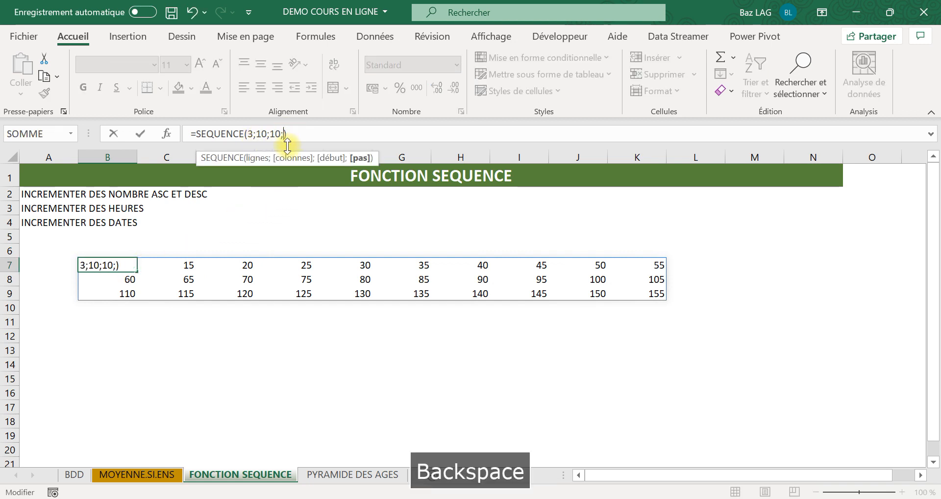
pyautogui.write('100')
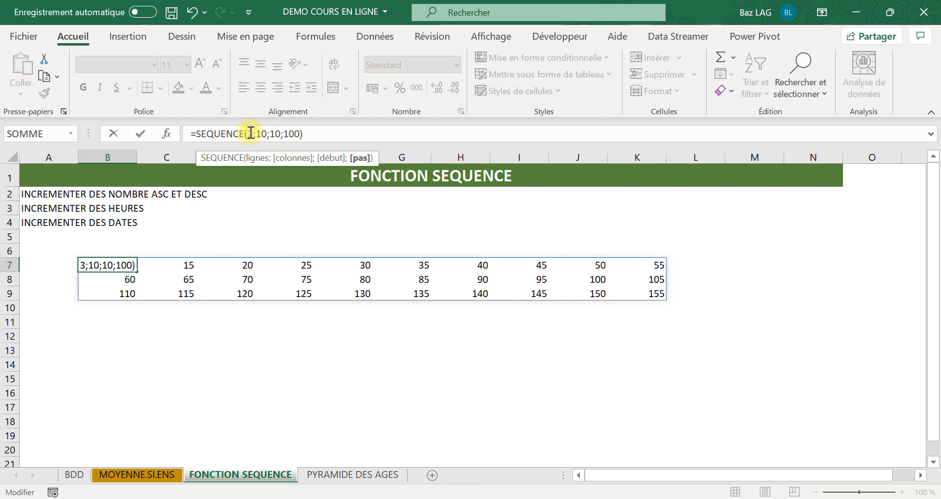
pyautogui.click(274, 133)
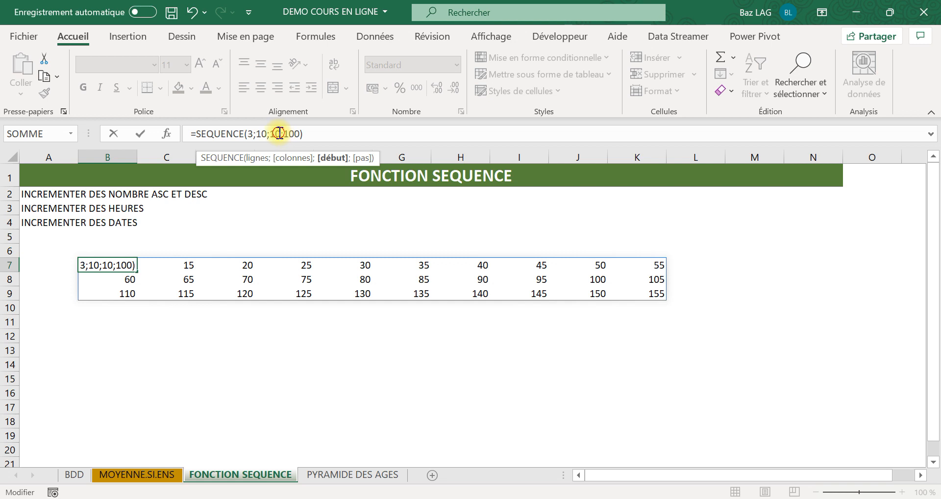
pyautogui.write('0')
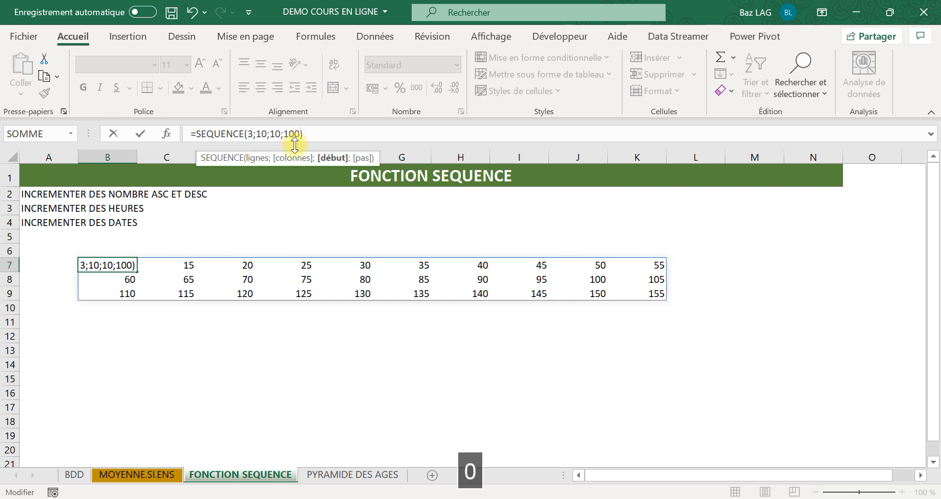
pyautogui.press('Return')
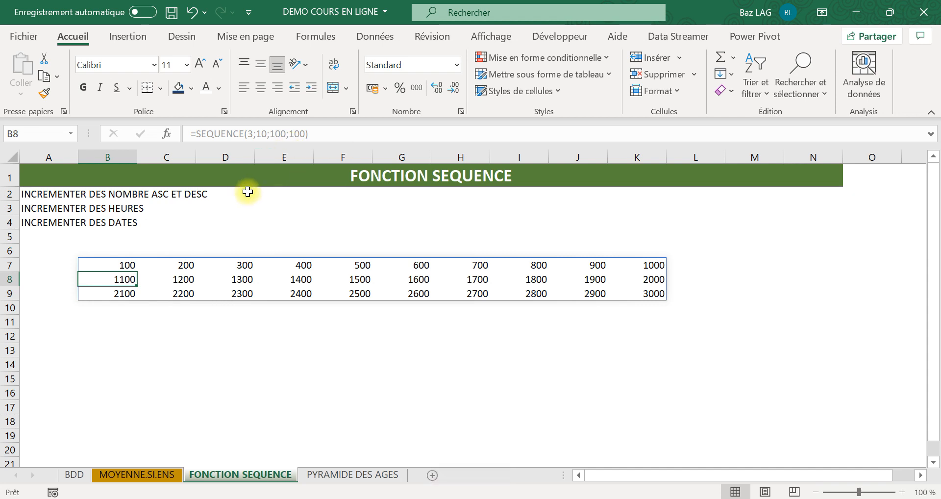
# Set the step argument of the SEQUENCE formula in B7 to -100 and check the descending series through K9
pyautogui.click(128, 266)
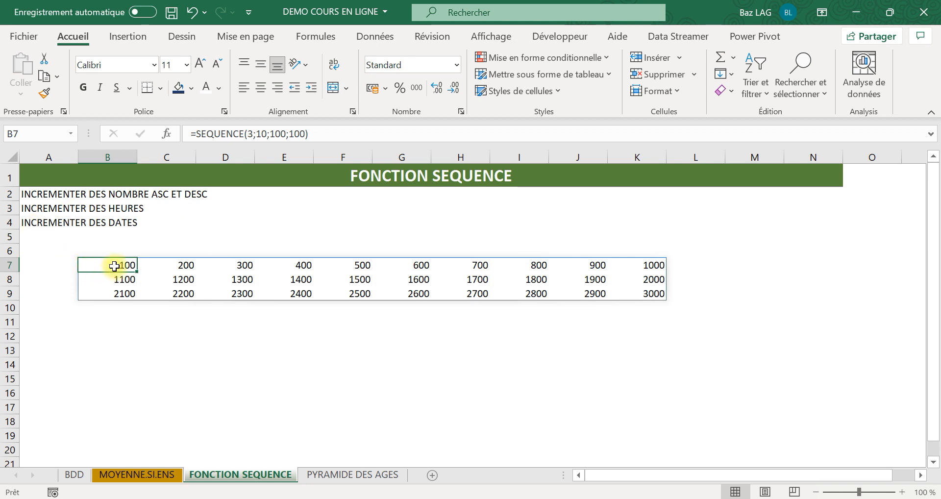
pyautogui.click(294, 133)
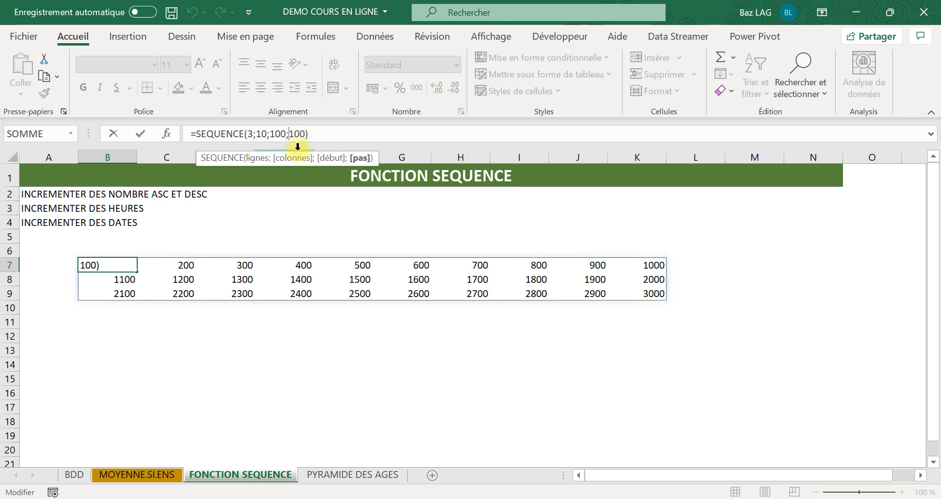
pyautogui.press('capslock')
pyautogui.write('-')
pyautogui.press('Return')
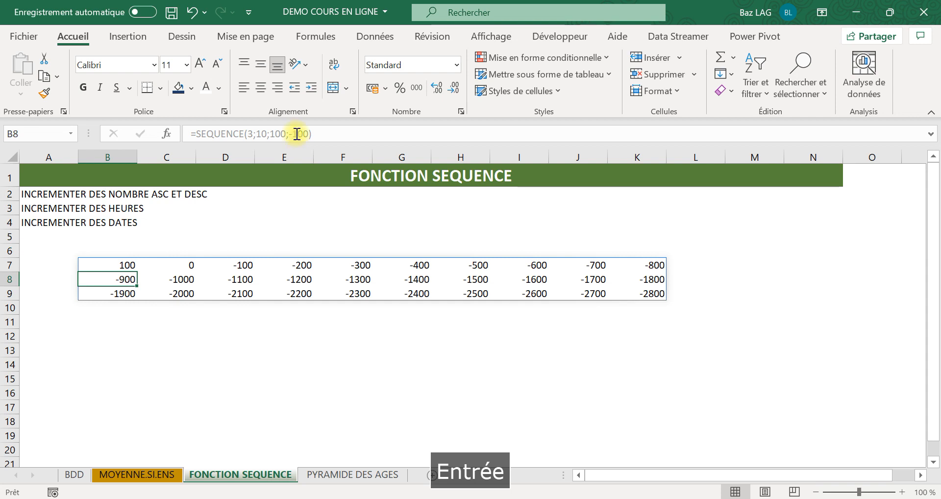
pyautogui.click(134, 263)
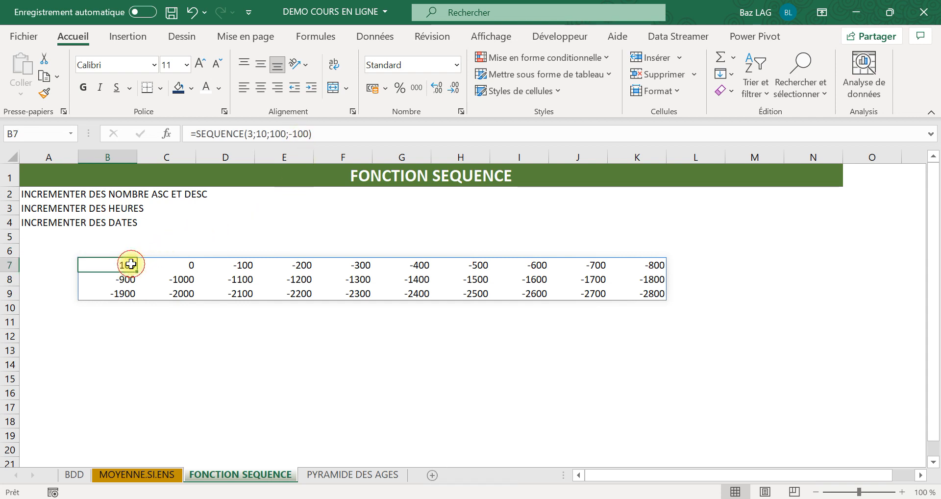
pyautogui.click(186, 265)
pyautogui.click(276, 265)
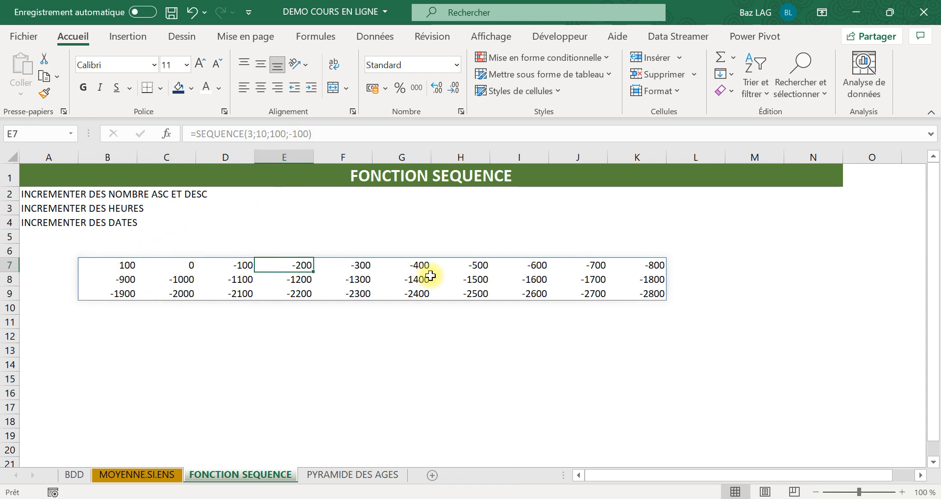
pyautogui.click(655, 294)
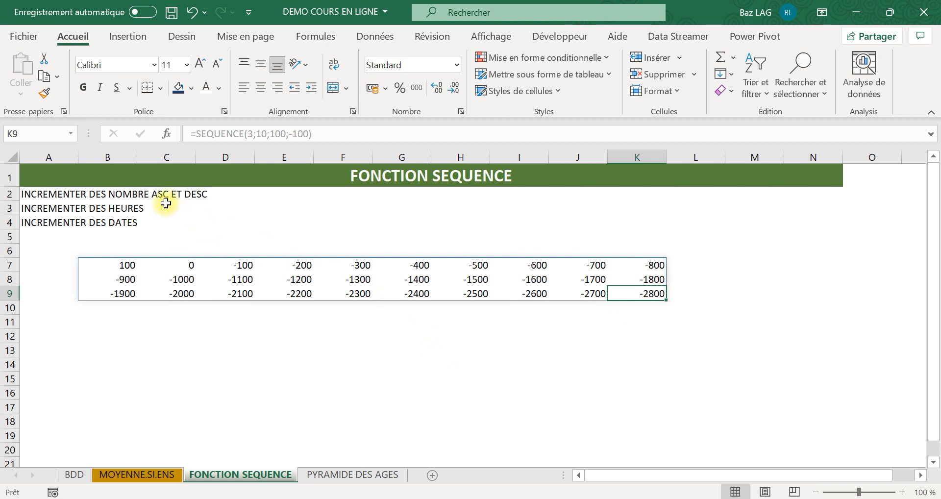
# Color the text in A2, INCREMENTER DES NOMBRE ASC ET DESC, grey to mark the topic as covered
pyautogui.click(75, 196)
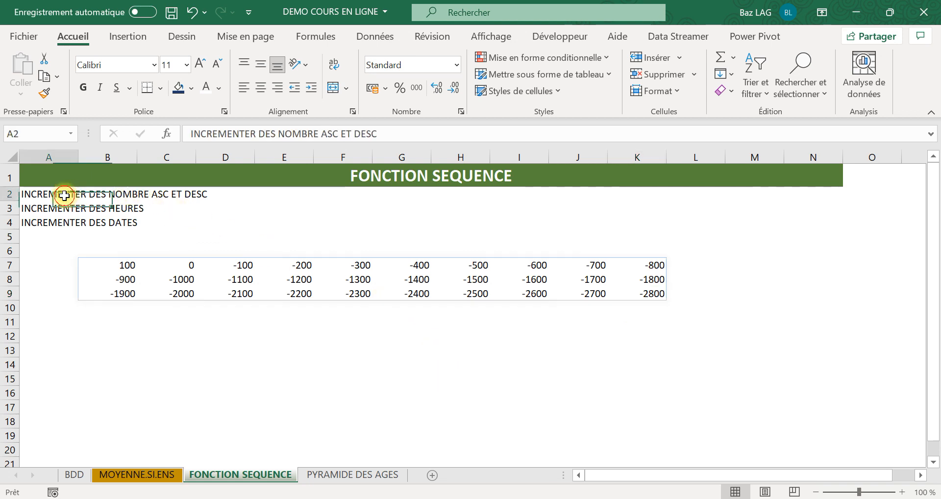
pyautogui.click(219, 90)
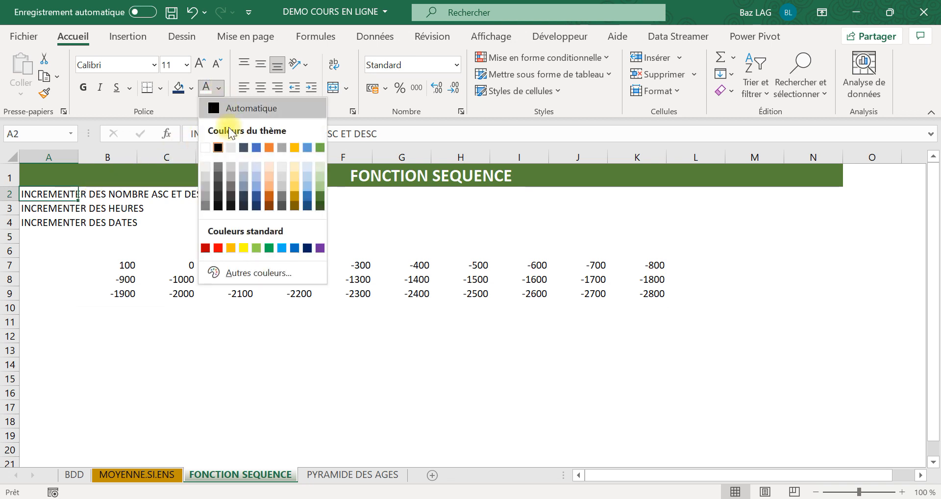
pyautogui.click(218, 167)
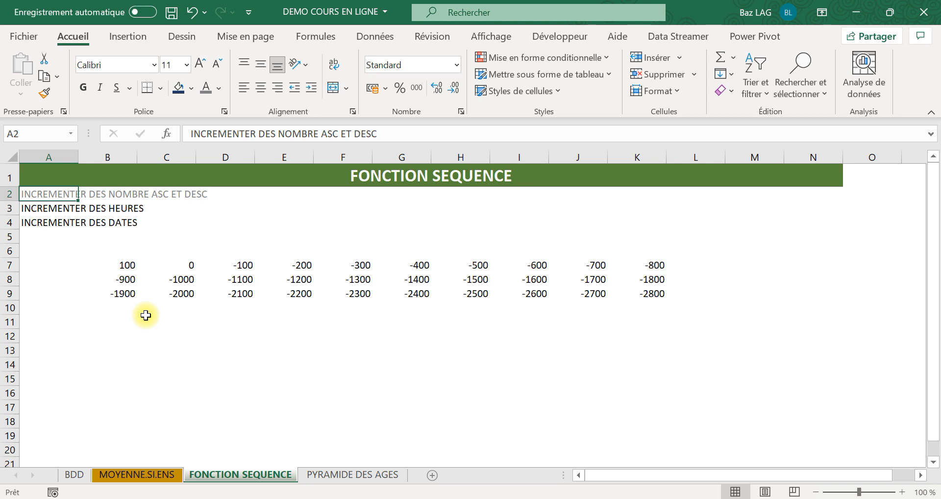
pyautogui.click(227, 351)
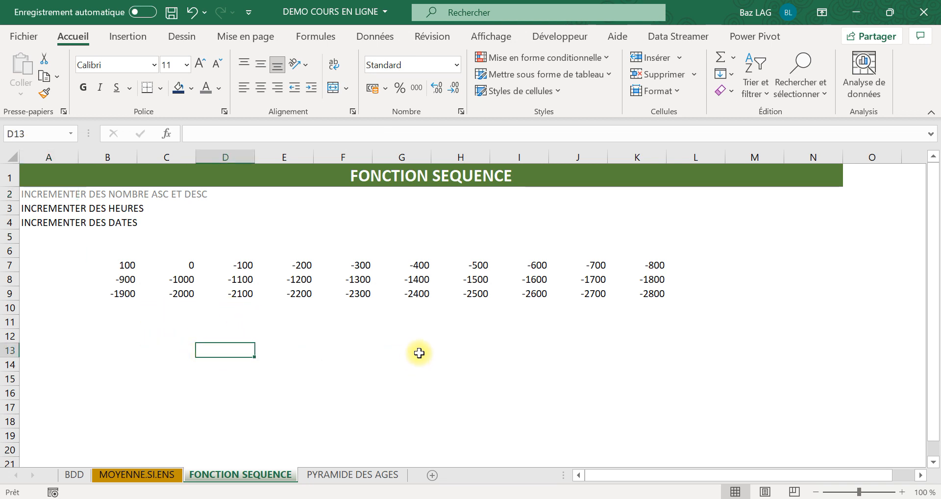
# Enter the weekday LUNDI in capitals in cell D13
pyautogui.write('lundi')
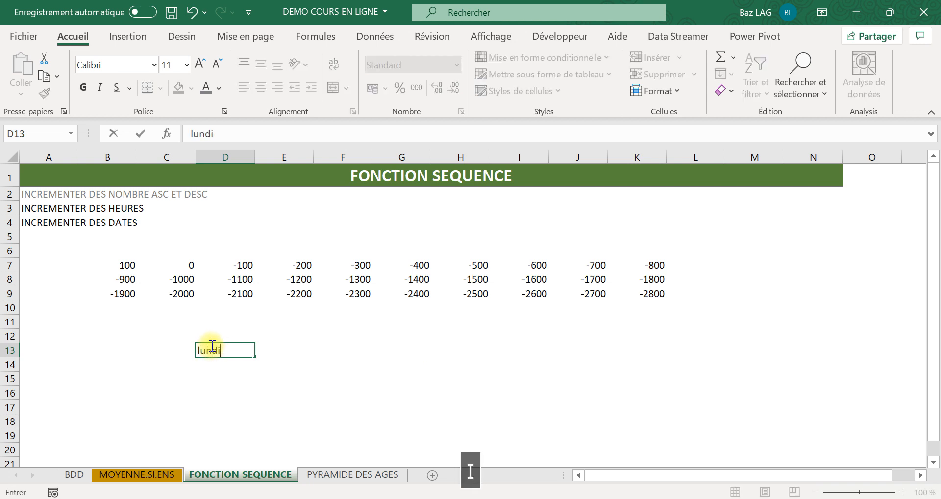
pyautogui.press('Tab')
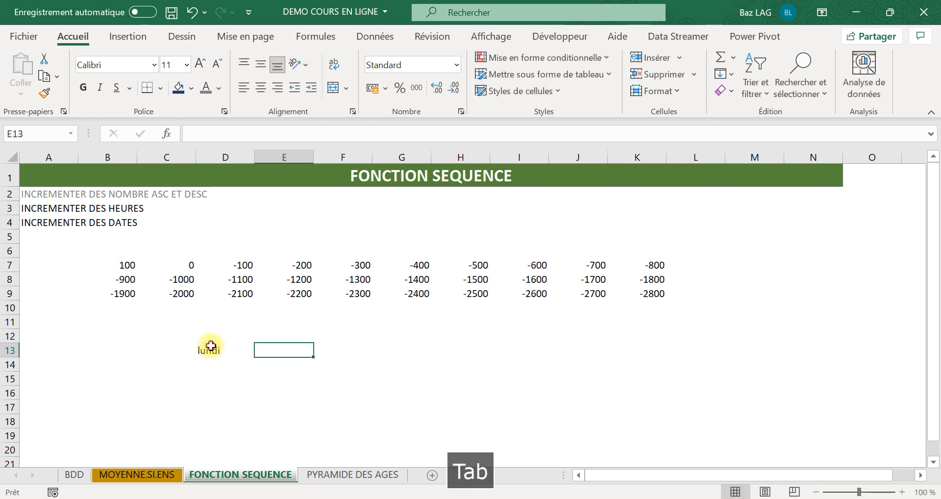
pyautogui.click(210, 346)
pyautogui.press('capslock')
pyautogui.write('LUN')
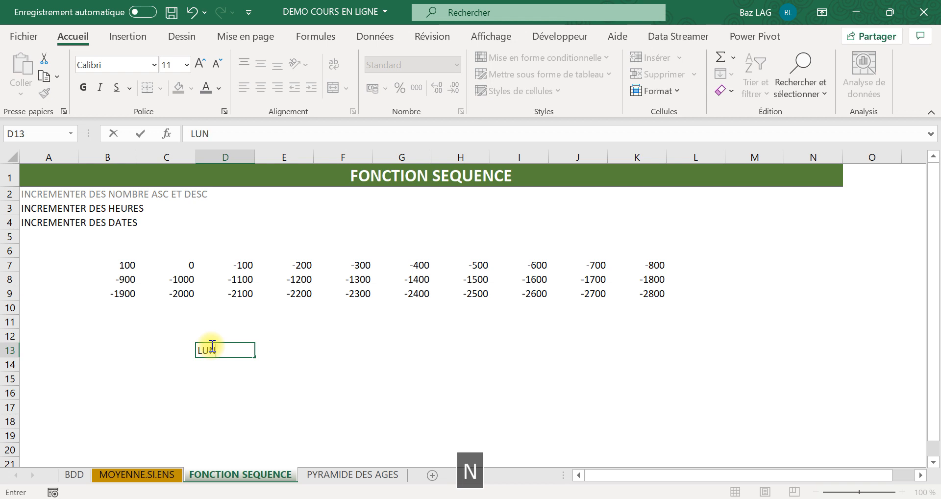
pyautogui.write('DI')
pyautogui.press('Tab')
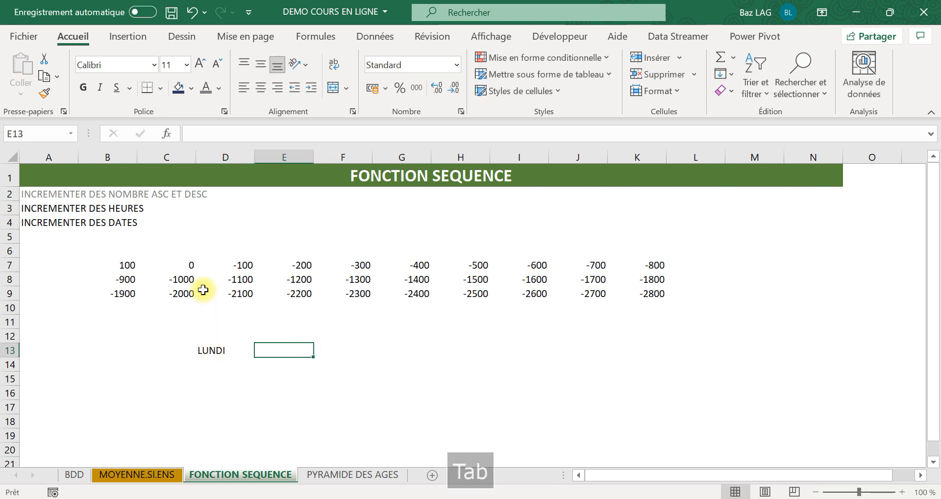
# Set the SEQUENCE formula in B7 to one row and three columns, giving =SEQUENCE(1;3;100;-100)
pyautogui.click(142, 265)
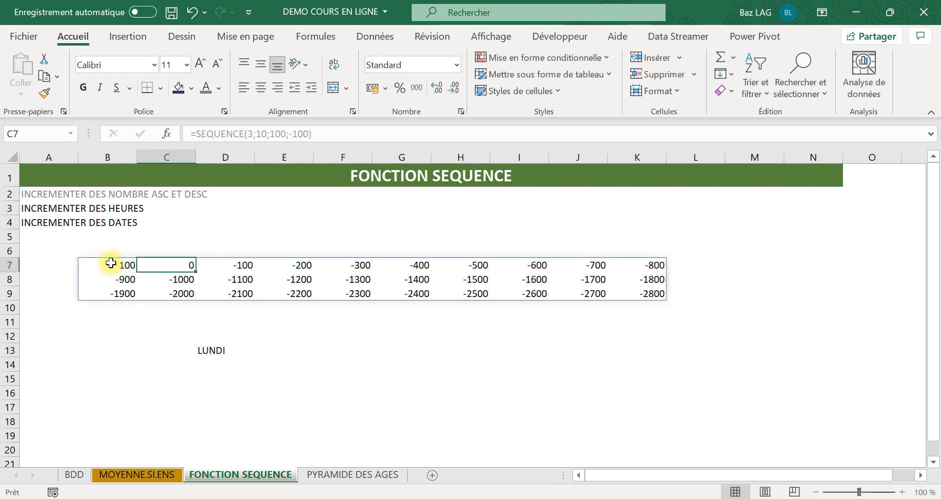
pyautogui.click(111, 263)
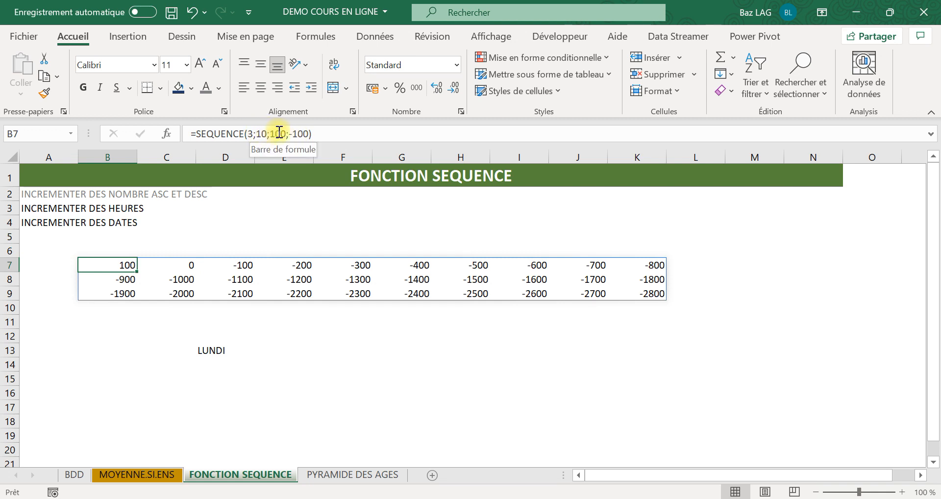
pyautogui.click(252, 134)
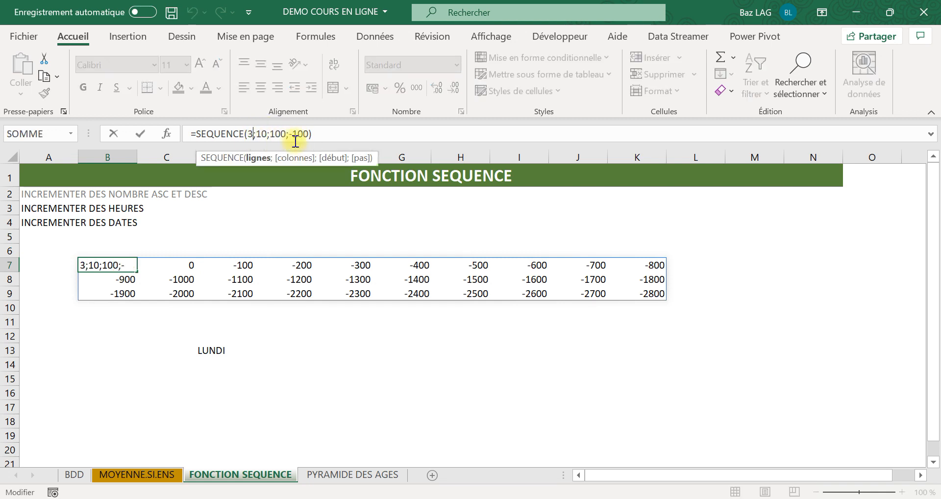
pyautogui.write('+')
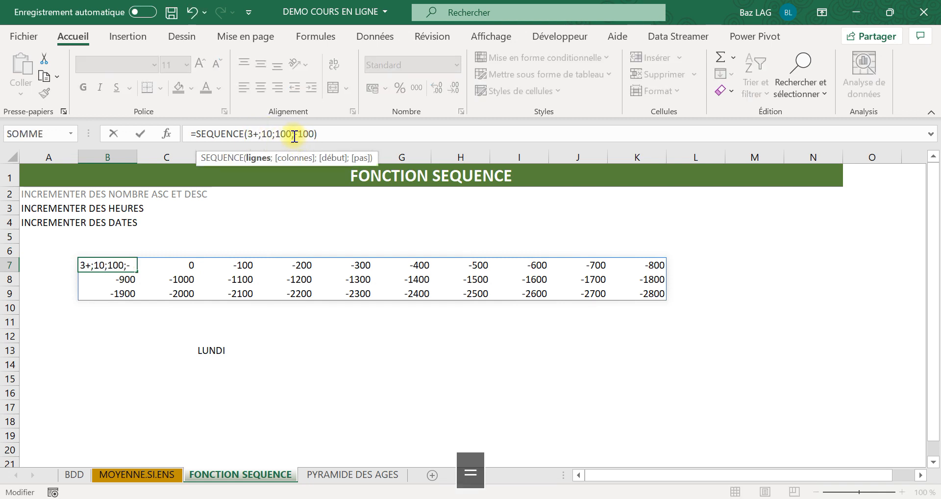
pyautogui.press('BackSpace')
pyautogui.press('BackSpace')
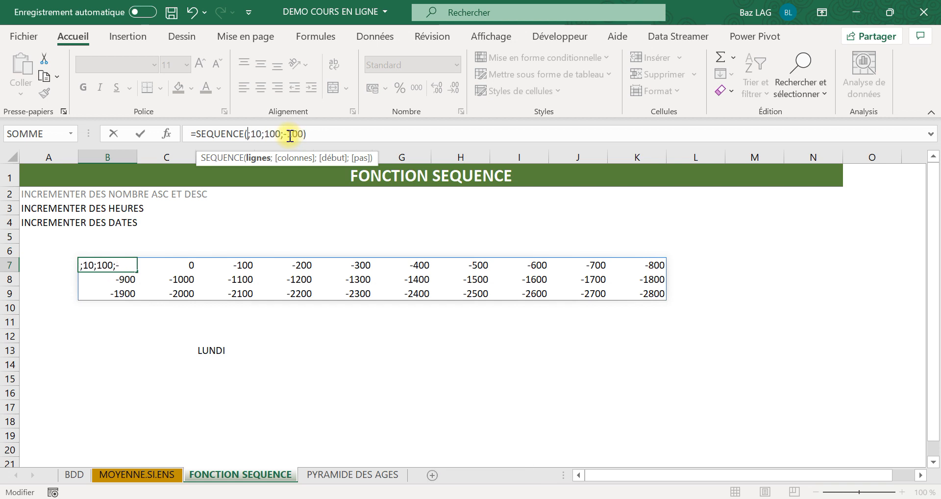
pyautogui.write('1')
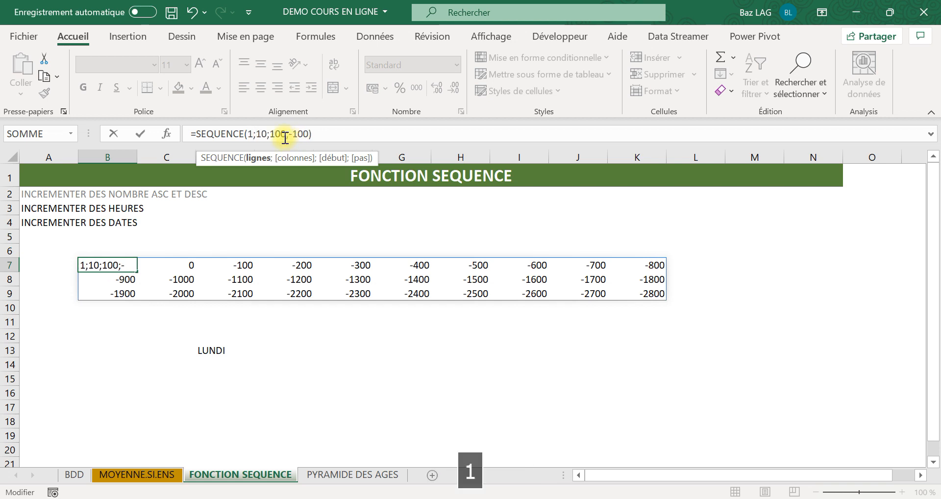
pyautogui.click(267, 133)
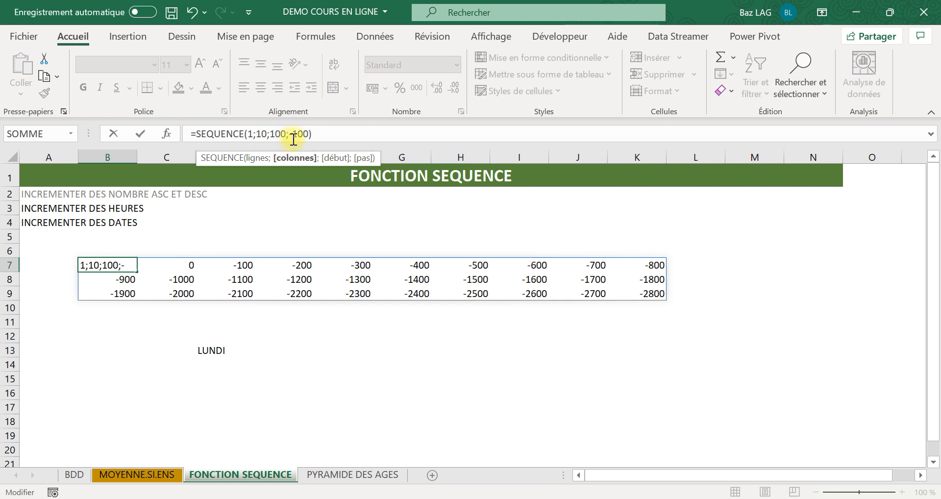
pyautogui.press('BackSpace')
pyautogui.press('BackSpace')
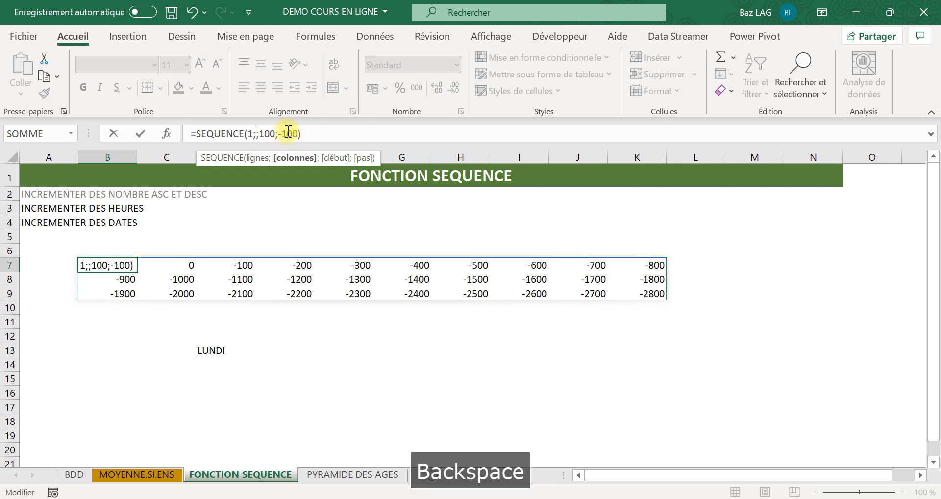
pyautogui.write('3')
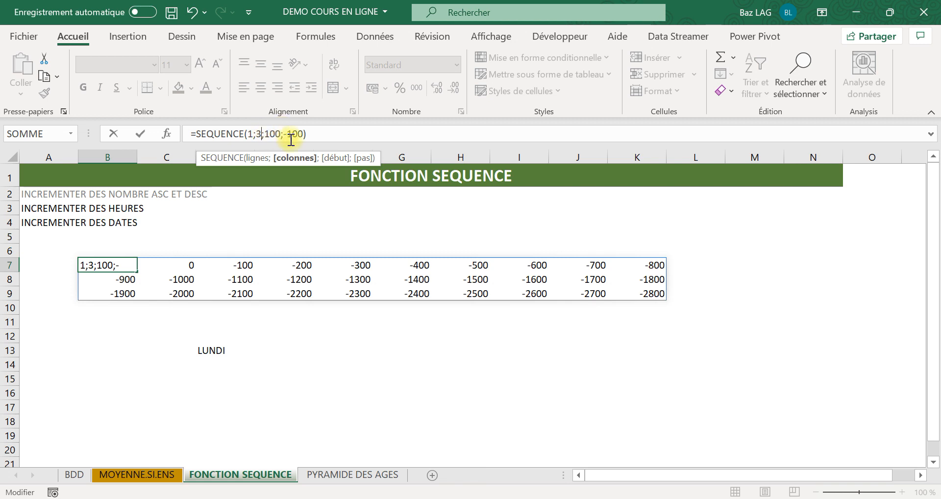
pyautogui.press('Return')
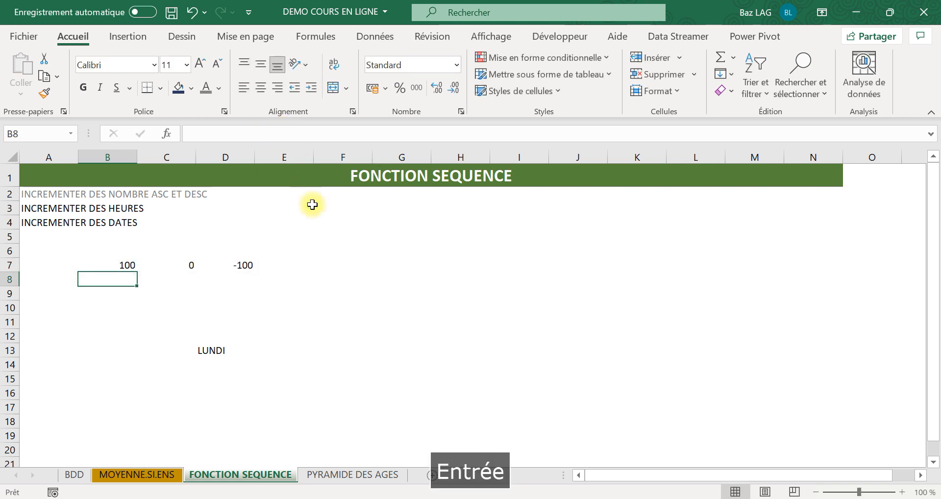
pyautogui.click(114, 260)
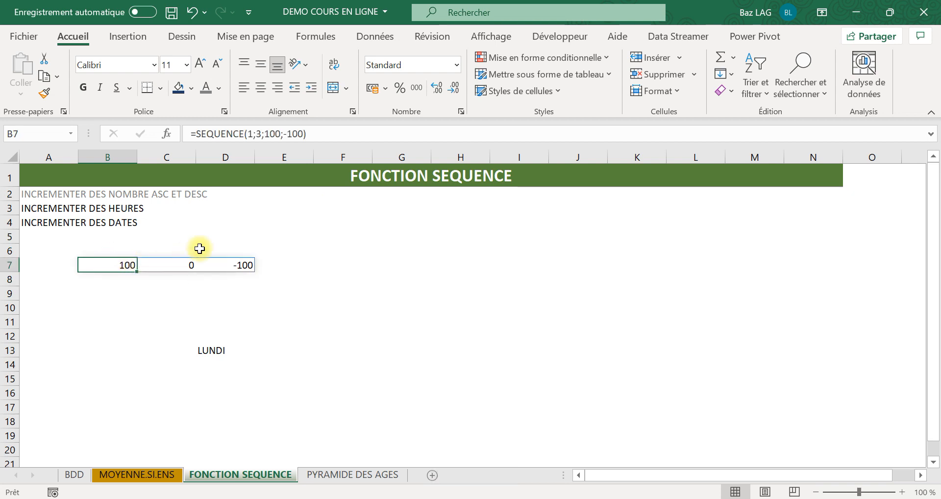
# Move LUNDI from D13 to G4 and extend the weekday series across the row to VENDREDI in K4
pyautogui.click(210, 354)
pyautogui.moveTo(208, 356); pyautogui.dragTo(166, 299)
pyautogui.click(188, 332)
pyautogui.click(162, 290)
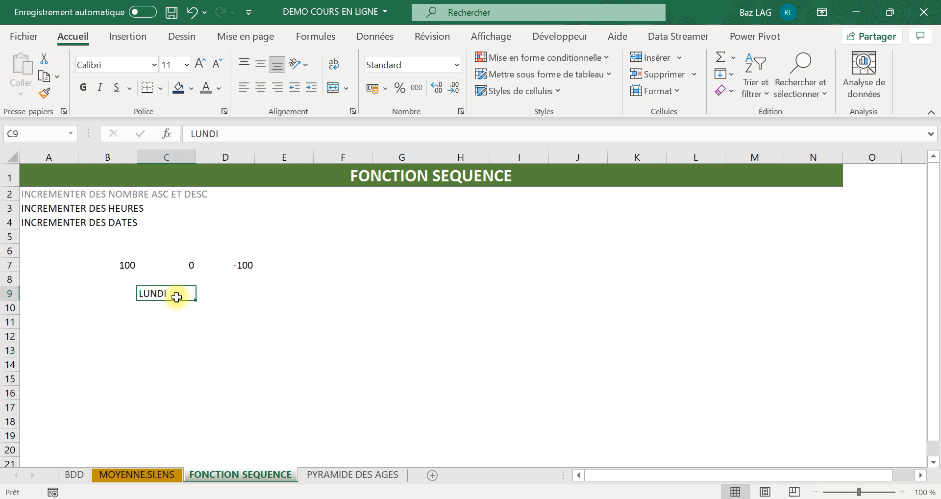
pyautogui.moveTo(170, 302); pyautogui.dragTo(668, 229)
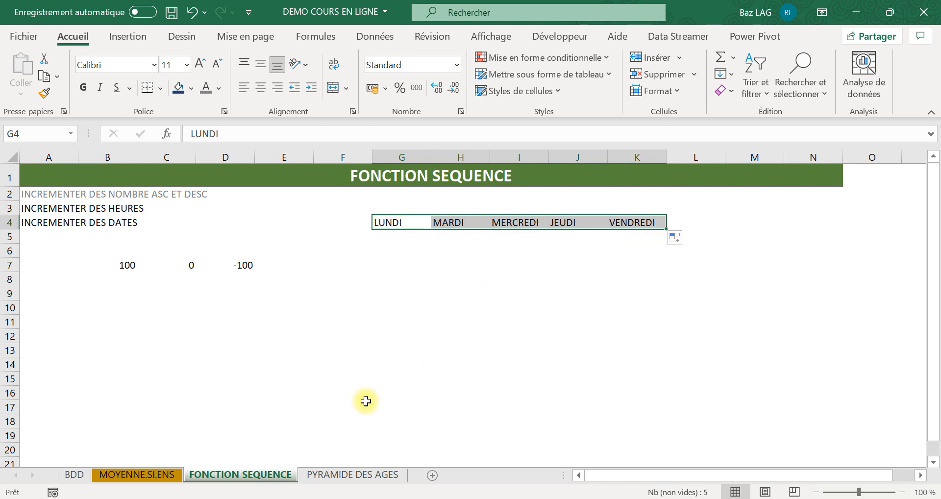
# Enter the formula =9/24 in F3 to express nine hours as a fraction of a day
pyautogui.click(364, 238)
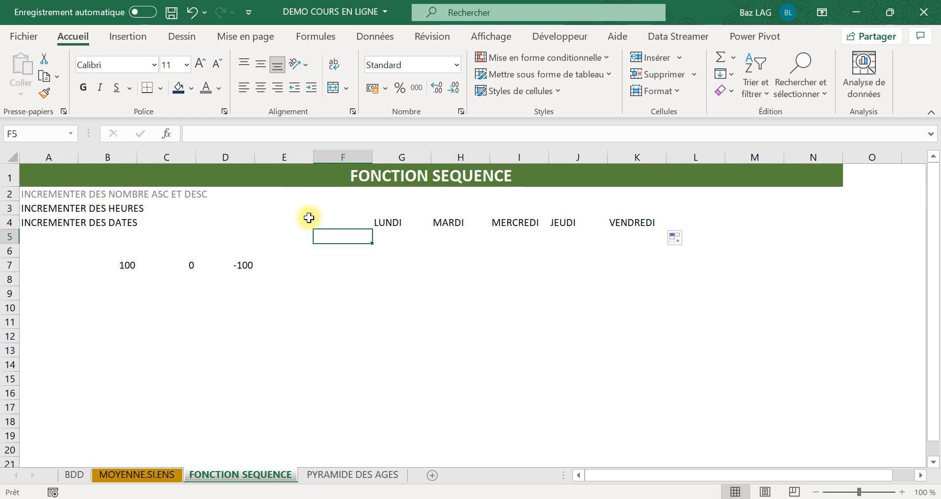
pyautogui.click(310, 218)
pyautogui.click(323, 208)
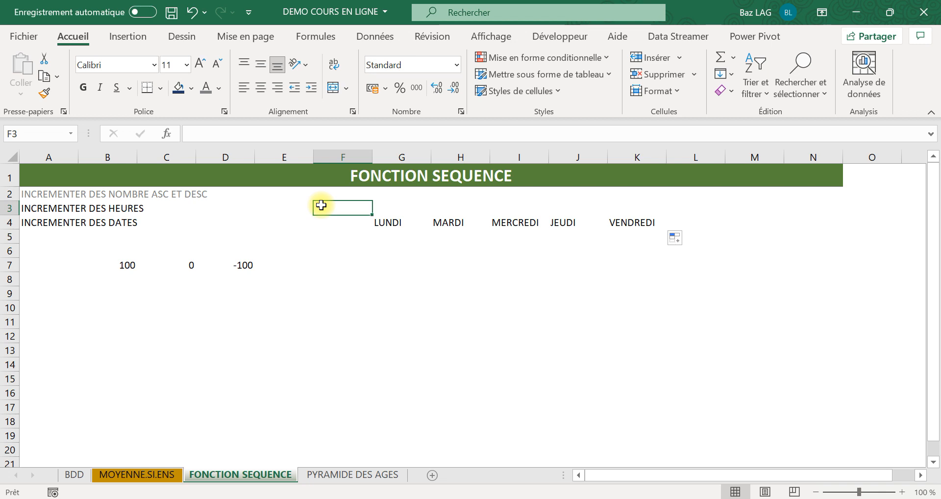
pyautogui.write('+')
pyautogui.press('BackSpace')
pyautogui.press('capslock')
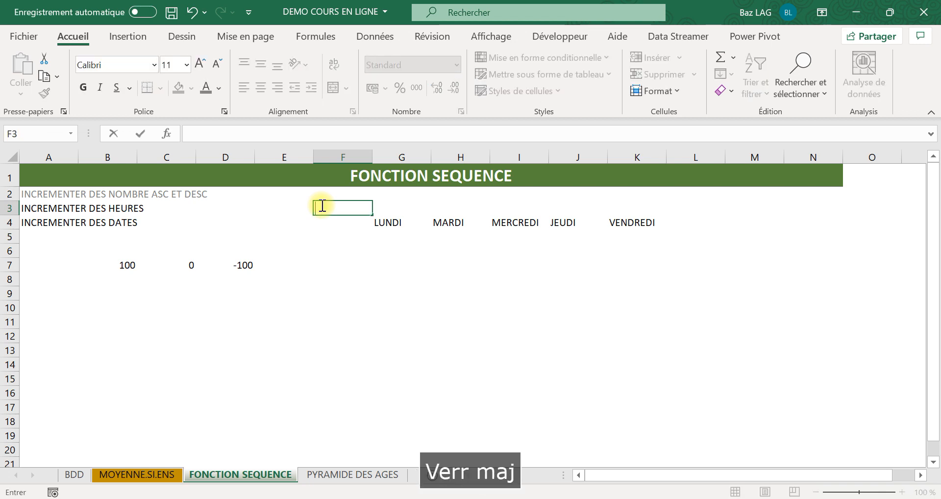
pyautogui.write('=')
pyautogui.press('capslock')
pyautogui.write('9')
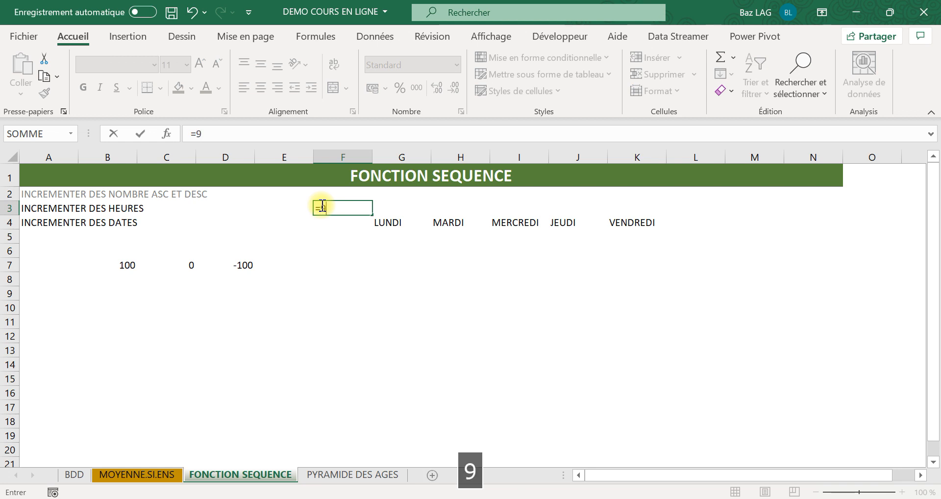
pyautogui.press('capslock')
pyautogui.write('/')
pyautogui.press('BackSpace')
pyautogui.write('/')
pyautogui.press('capslock')
pyautogui.write("é'")
pyautogui.press('BackSpace')
pyautogui.press('BackSpace')
pyautogui.press('capslock')
pyautogui.write('24')
pyautogui.press('Return')
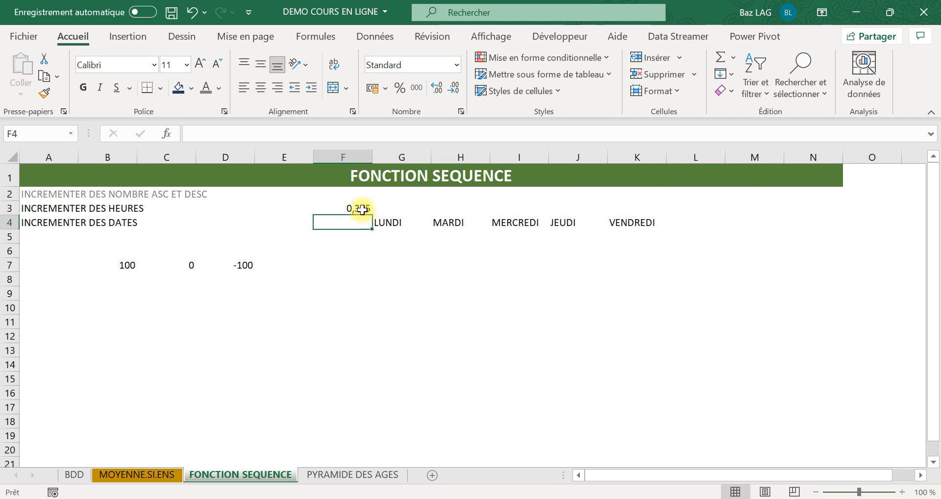
# Review the row, start and step arguments of the SEQUENCE formula in B7 and the hour formula in F3
pyautogui.click(127, 265)
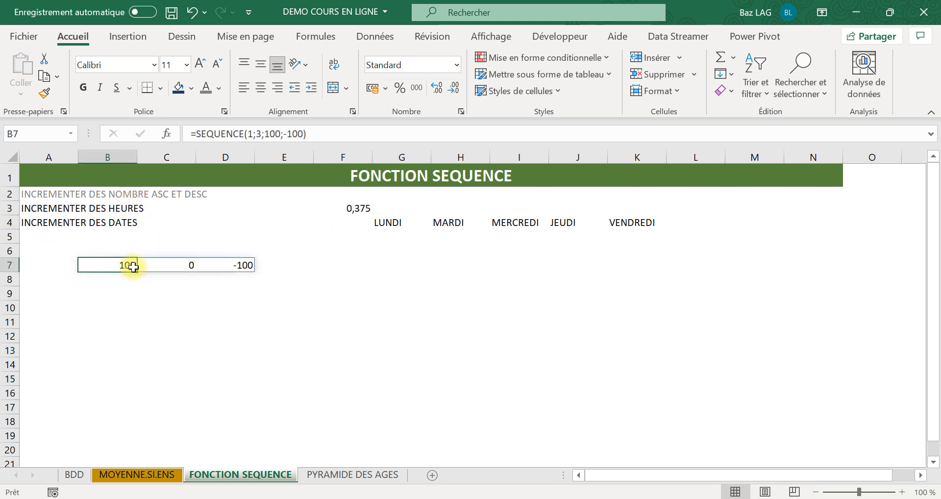
pyautogui.click(250, 134)
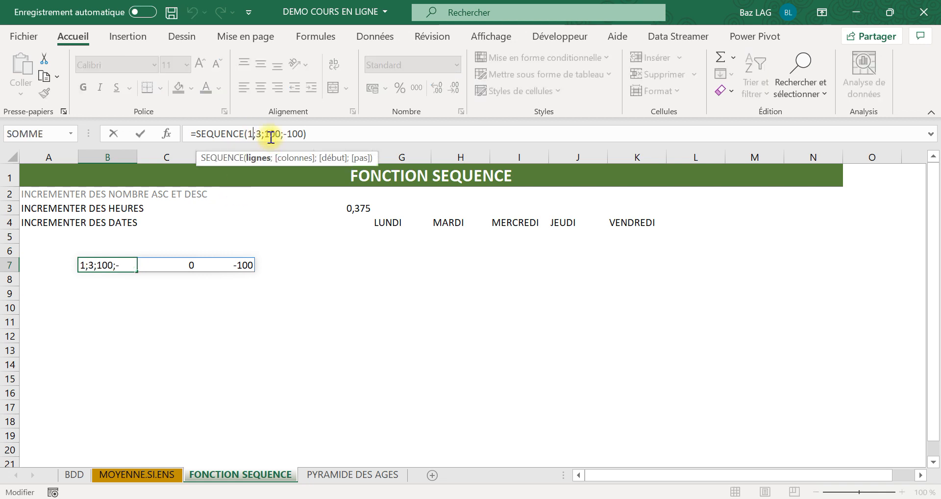
pyautogui.moveTo(265, 133); pyautogui.dragTo(275, 133)
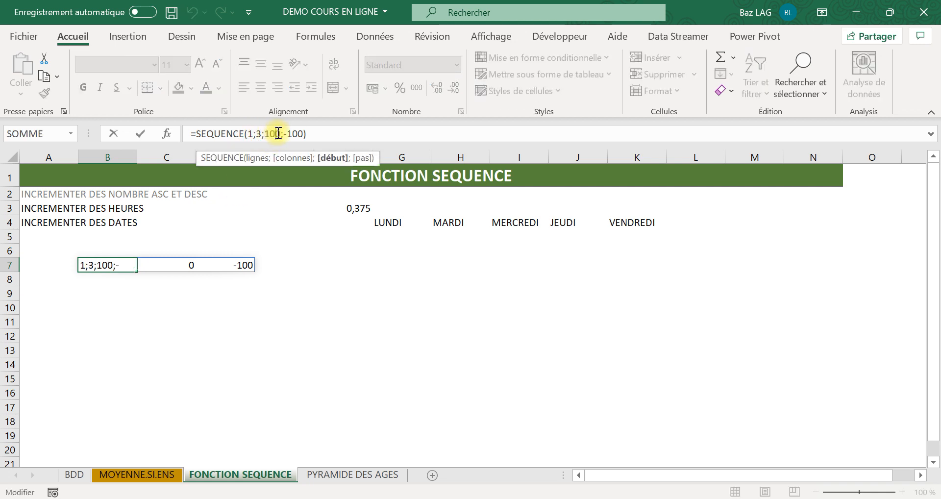
pyautogui.click(301, 134)
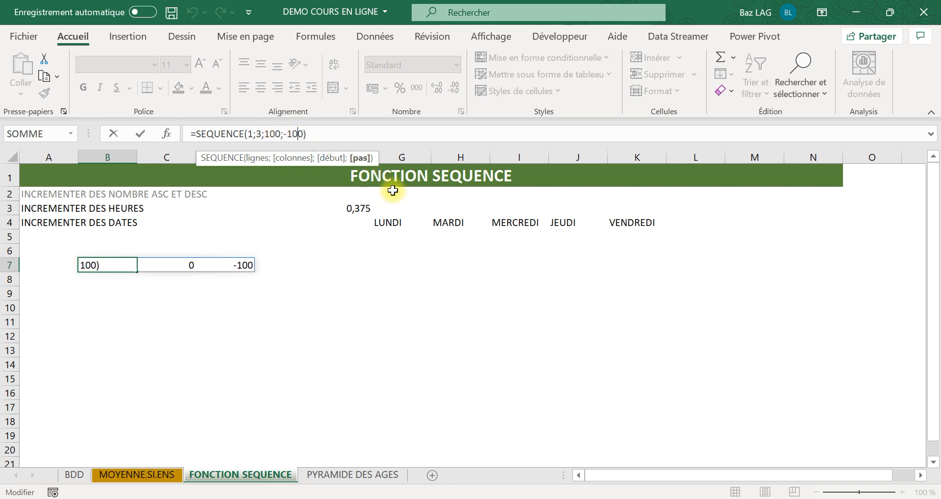
pyautogui.press('Return')
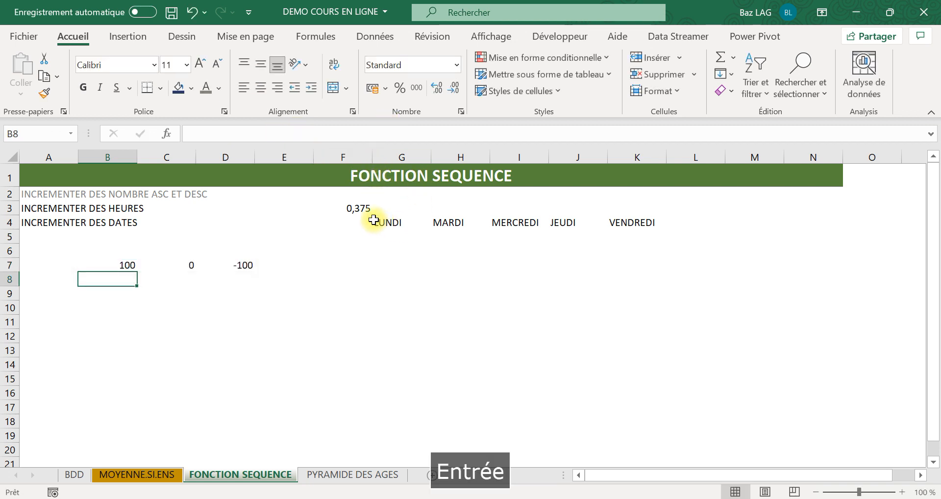
pyautogui.click(366, 210)
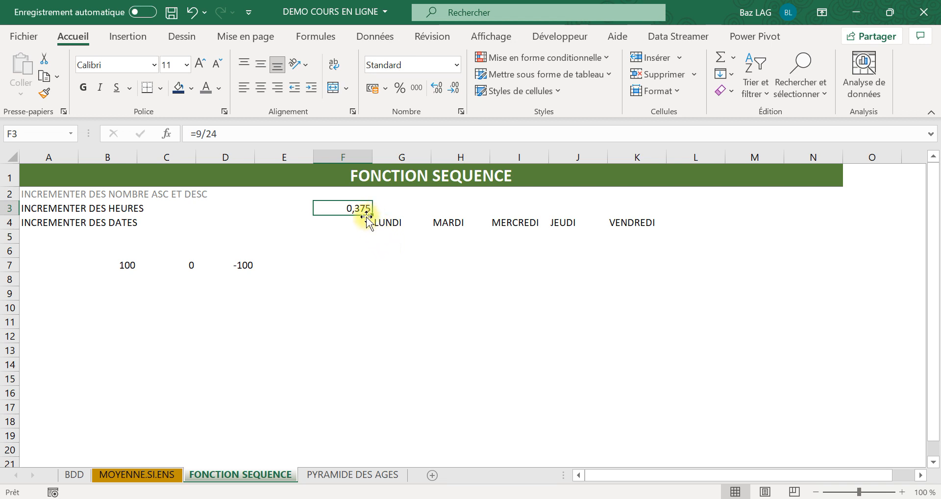
# Enter the formula =0,25/24 in E4 to express a quarter of an hour as a fraction of a day
pyautogui.click(302, 228)
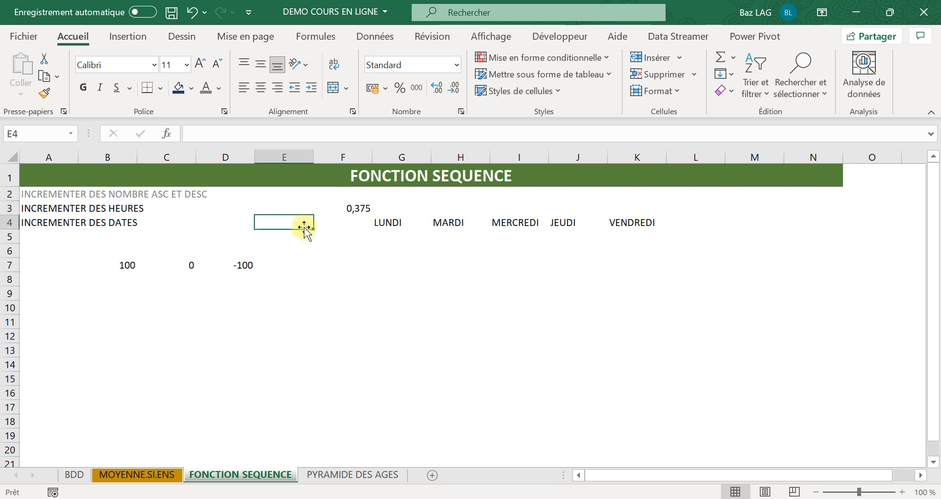
pyautogui.write('+')
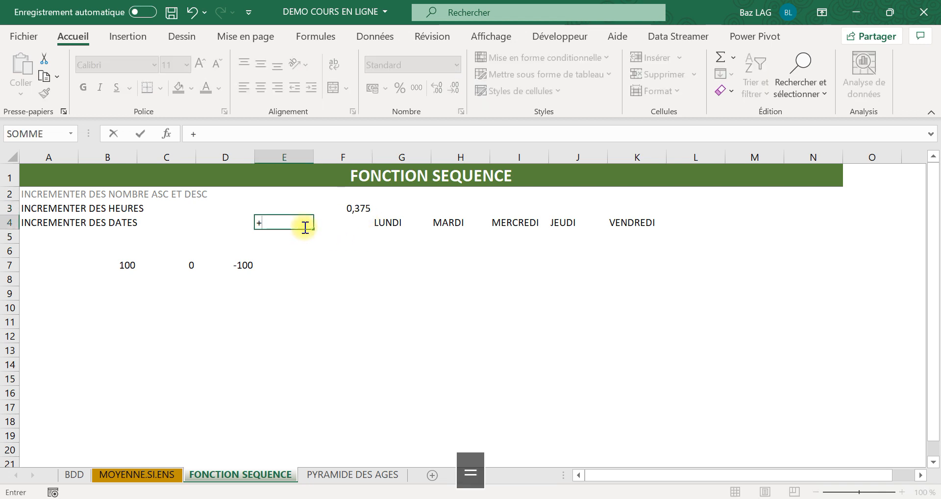
pyautogui.press('BackSpace')
pyautogui.press('capslock')
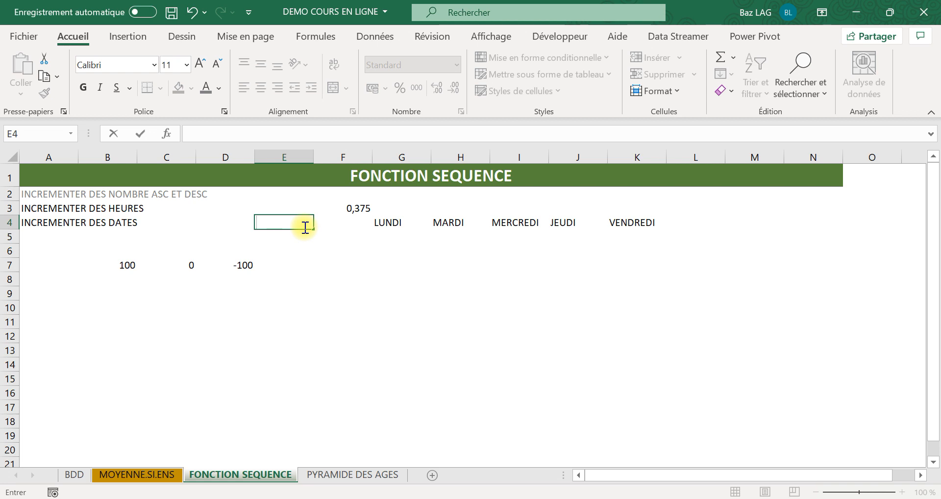
pyautogui.write('=')
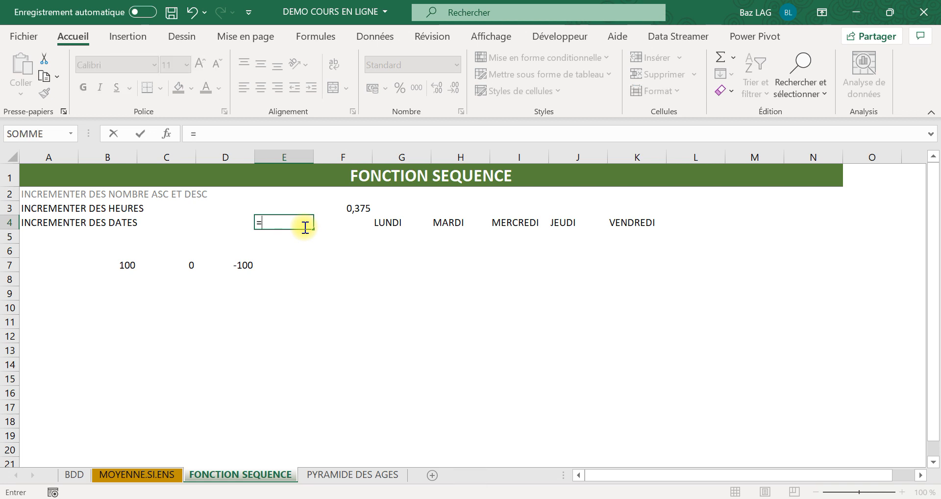
pyautogui.press('capslock')
pyautogui.write('0,')
pyautogui.press('capslock')
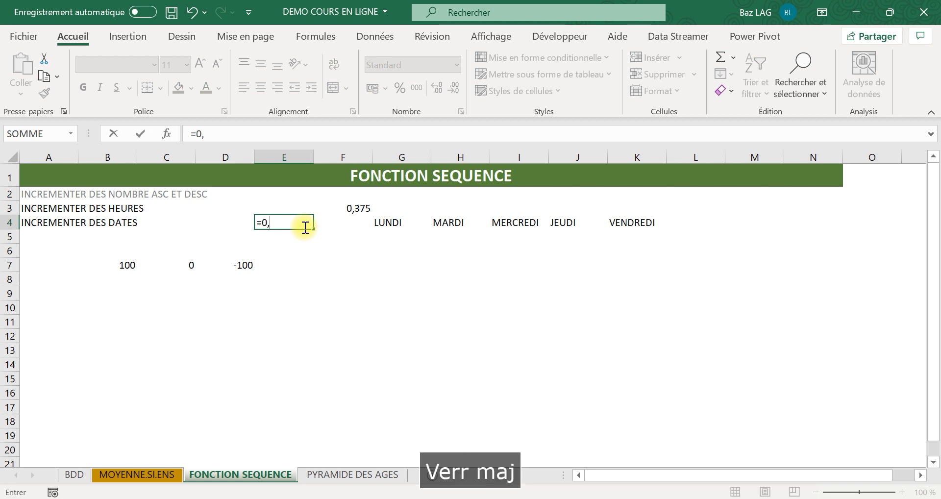
pyautogui.write('25/')
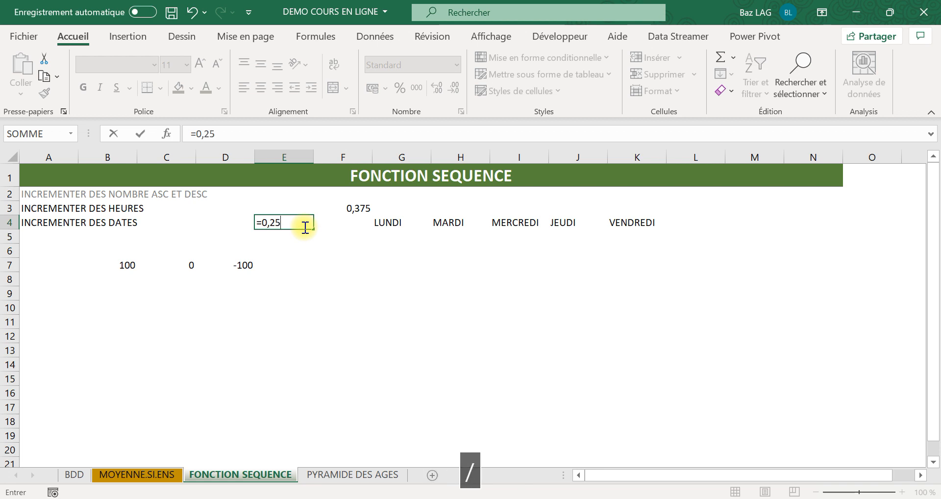
pyautogui.press('BackSpace')
pyautogui.press('capslock')
pyautogui.write('/')
pyautogui.press('capslock')
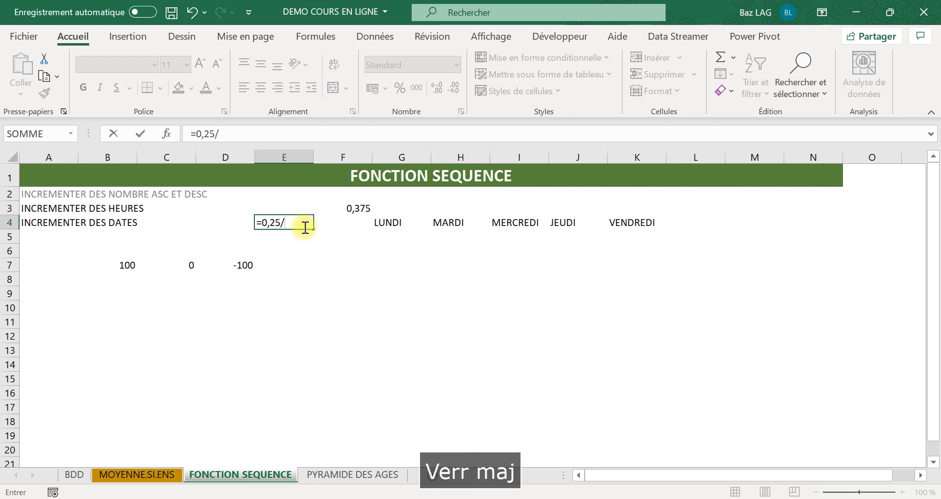
pyautogui.write('2')
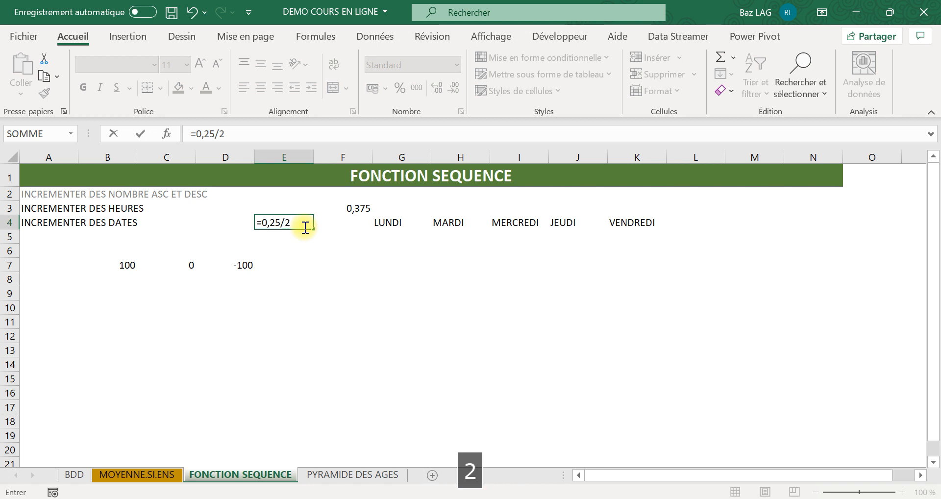
pyautogui.write('4')
pyautogui.press('Return')
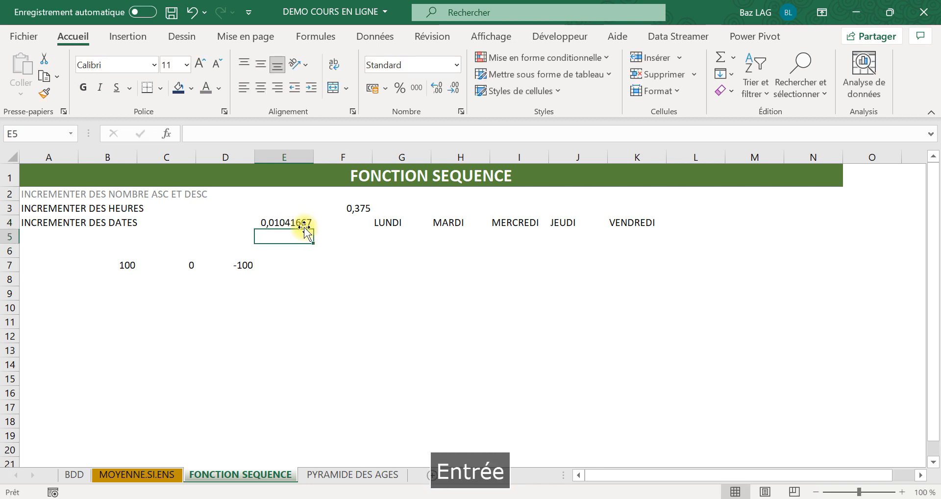
# Preview the Heure number format for the values in F3 and E4 without applying it
pyautogui.click(357, 208)
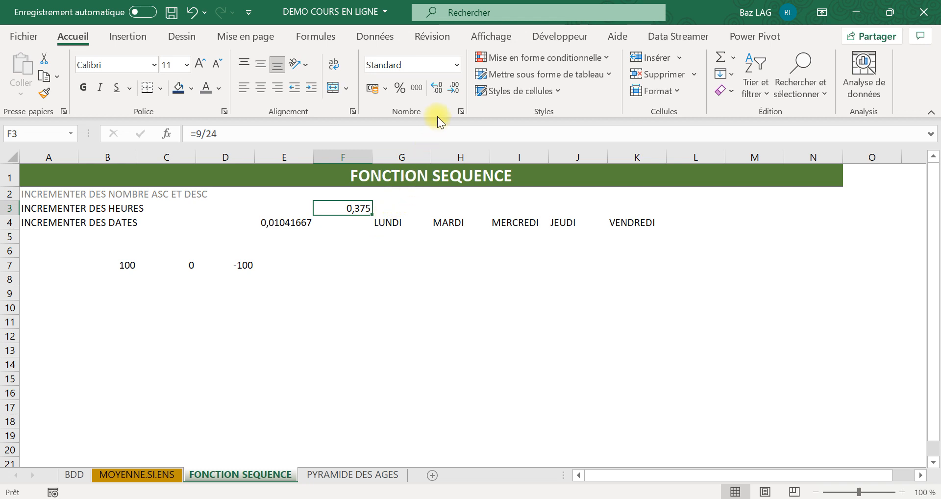
pyautogui.click(453, 68)
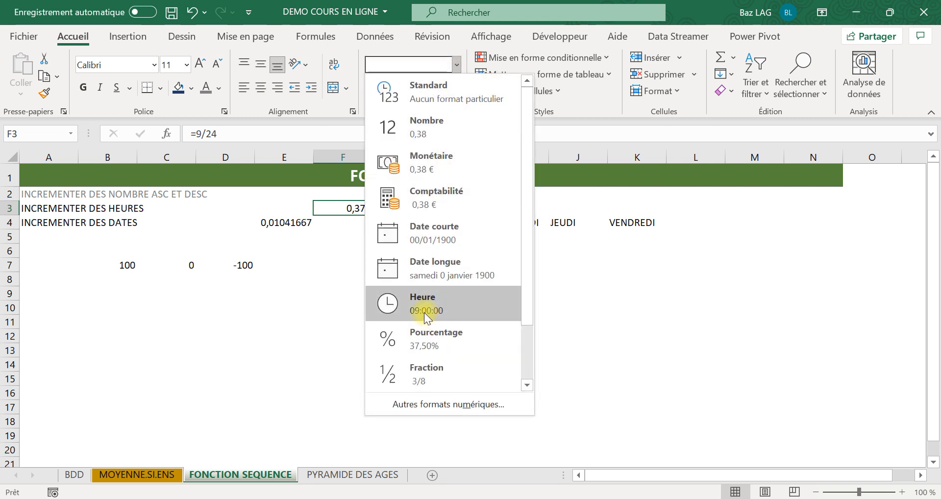
pyautogui.click(305, 268)
pyautogui.click(287, 225)
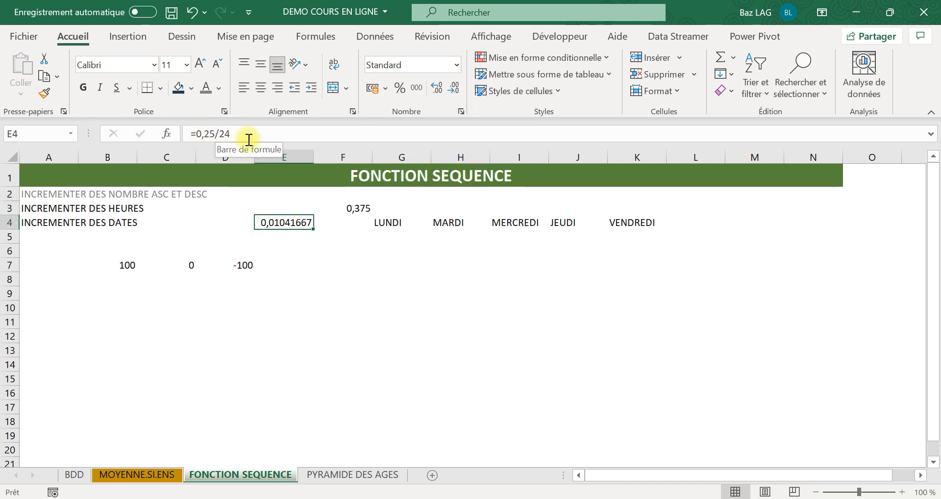
pyautogui.click(455, 64)
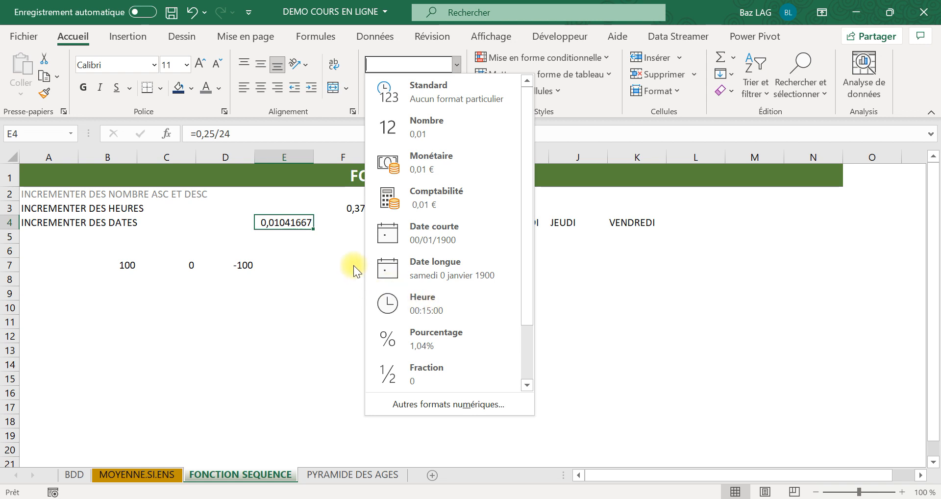
pyautogui.click(325, 246)
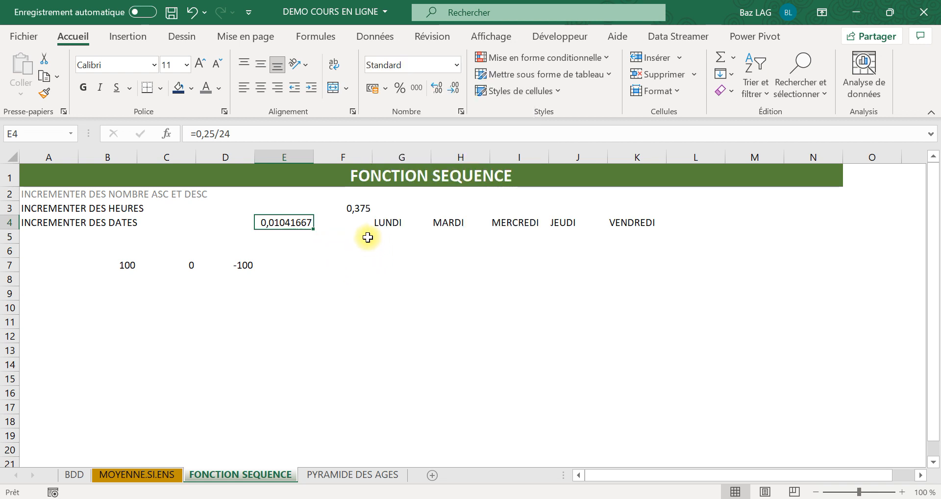
# Review the start time in F3, the quarter-hour step in E4 and the range F5:F16 intended for the hours
pyautogui.click(367, 237)
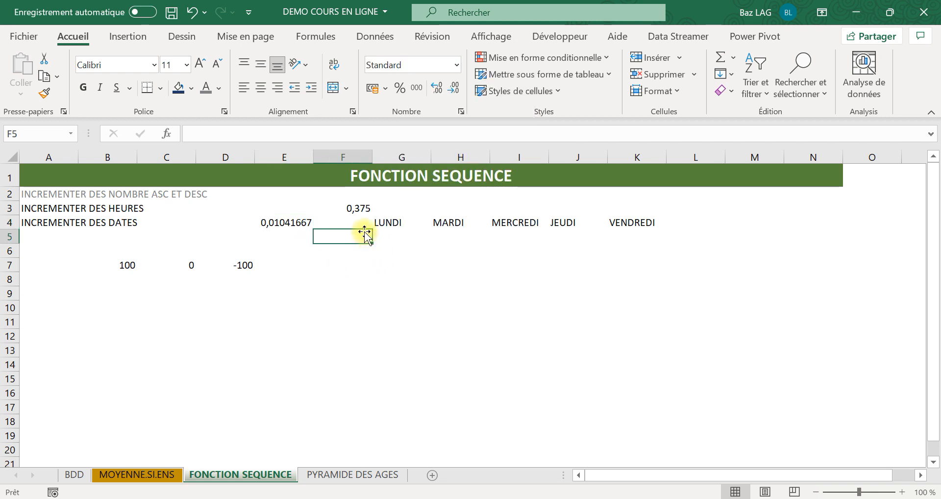
pyautogui.click(359, 207)
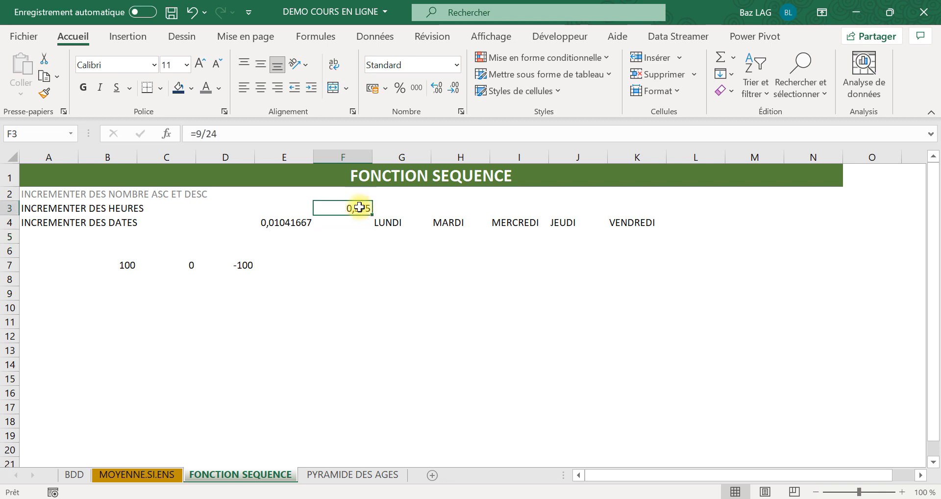
pyautogui.click(285, 225)
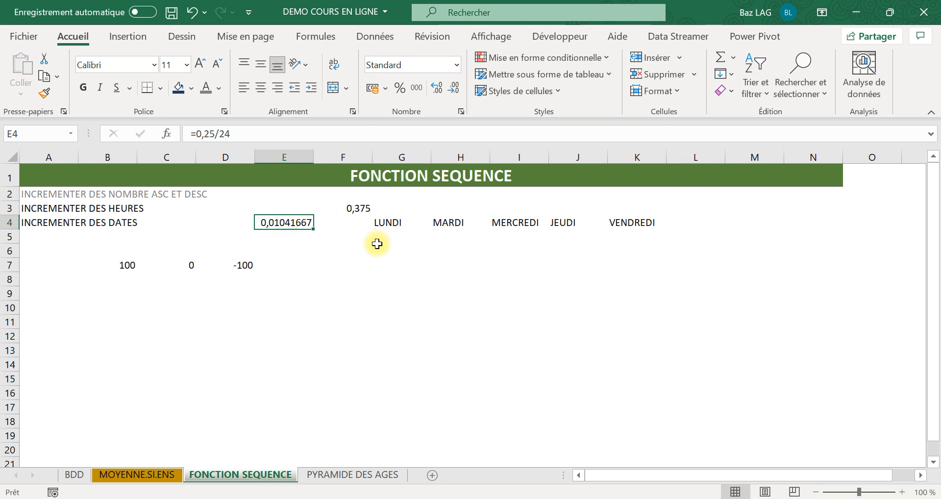
pyautogui.moveTo(346, 236); pyautogui.dragTo(347, 391)
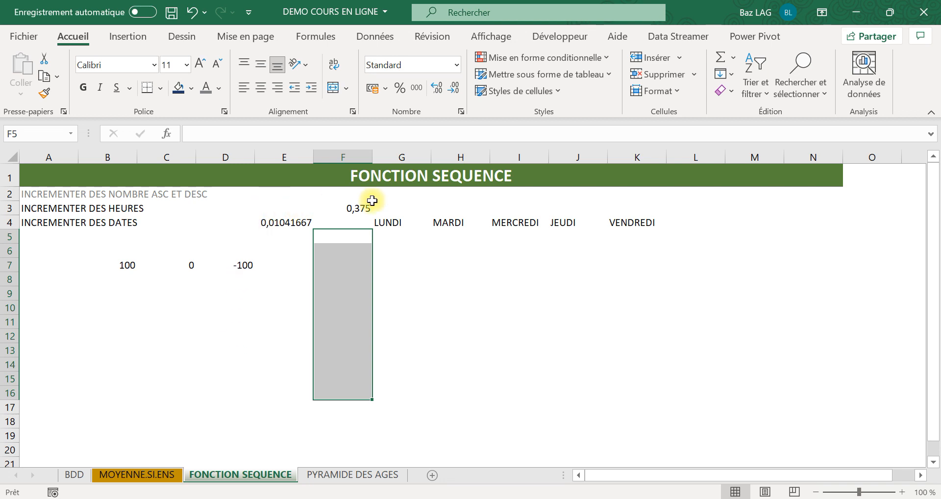
pyautogui.click(424, 195)
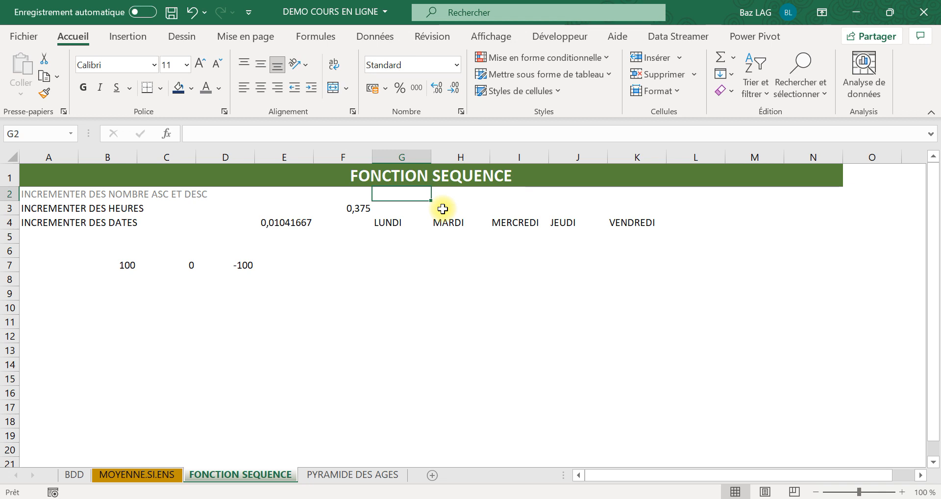
pyautogui.click(288, 221)
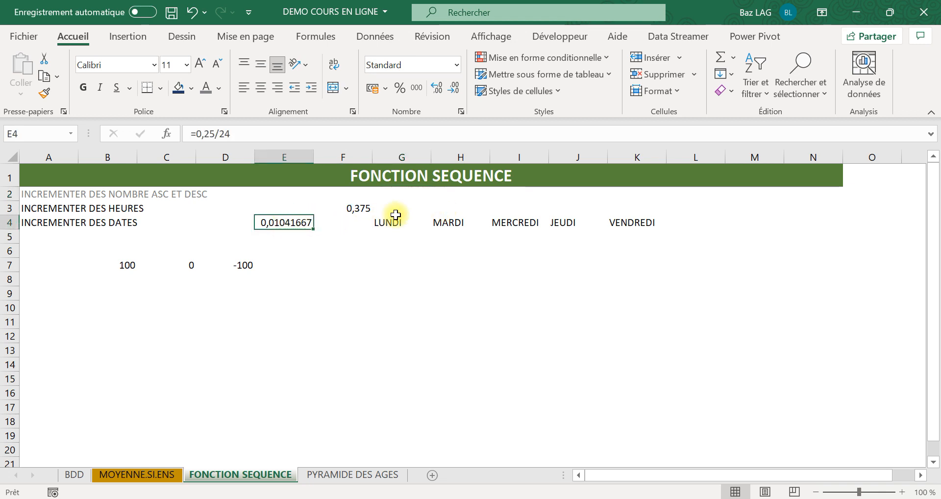
pyautogui.click(427, 193)
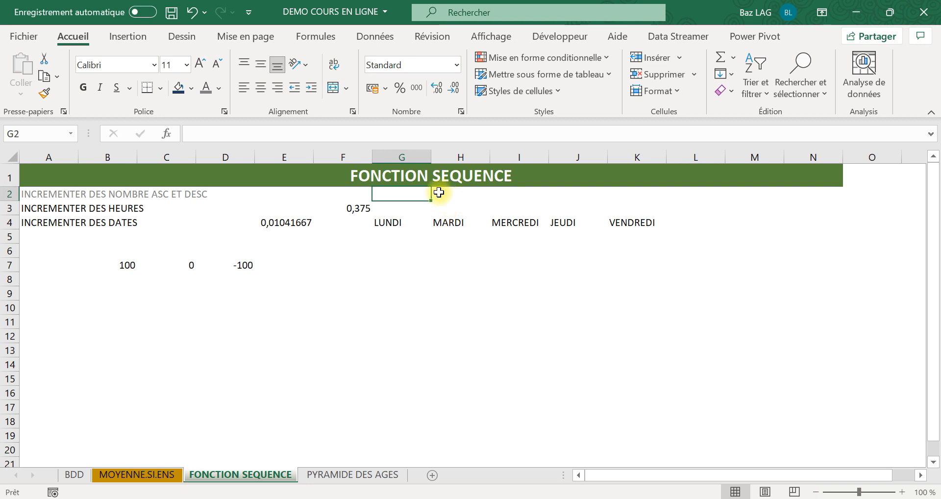
# Enter the formula =15-9 in H2 to calculate the number of hours between the start and end times
pyautogui.click(437, 194)
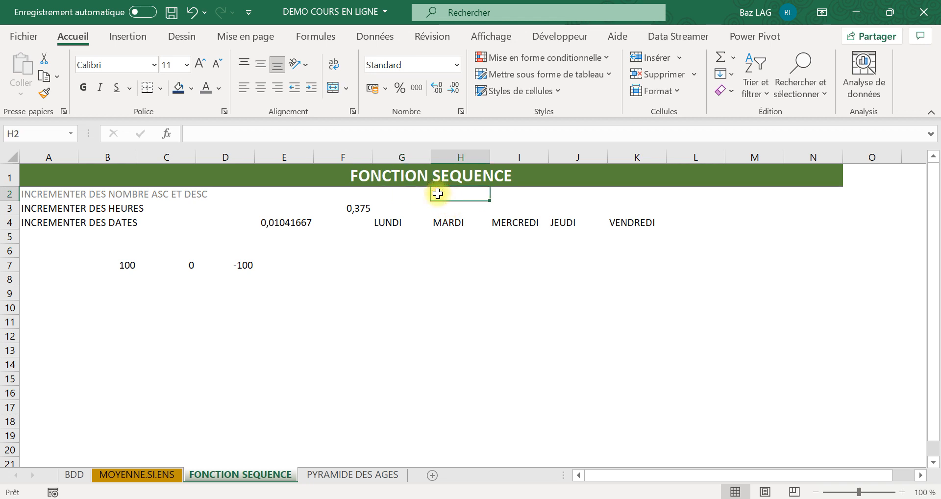
pyautogui.write('=')
pyautogui.press('BackSpace')
pyautogui.write('=')
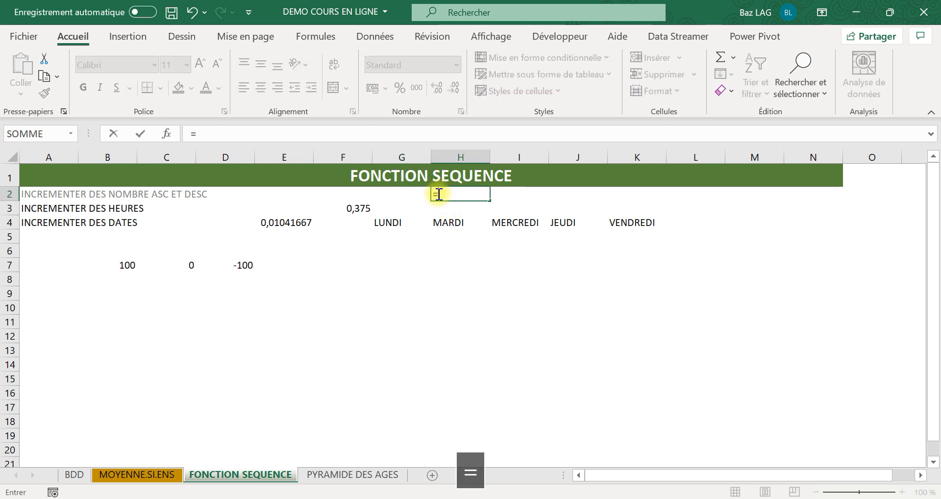
pyautogui.press('capslock')
pyautogui.write('15')
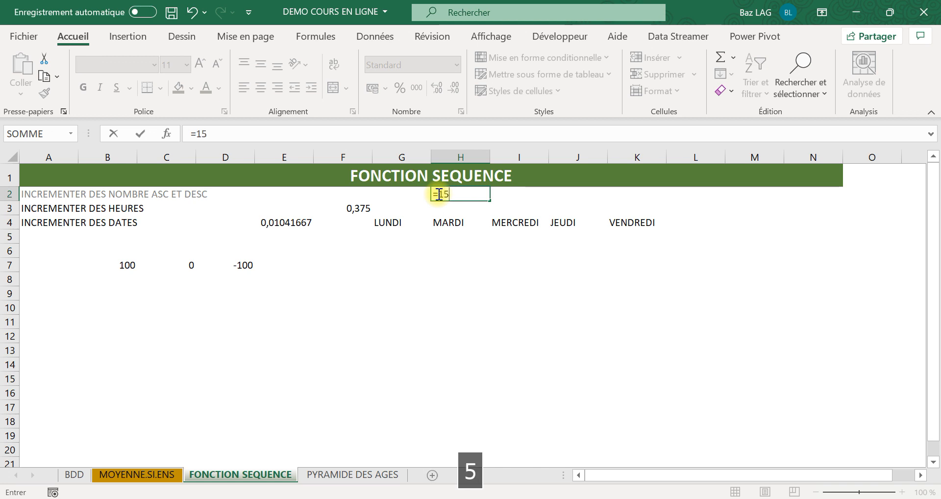
pyautogui.press('capslock')
pyautogui.press('capslock')
pyautogui.write('9')
pyautogui.press('Tab')
# Change the formula in H2 to =(15-9)*4 to calculate the number of quarter-hour rows
pyautogui.click(471, 194)
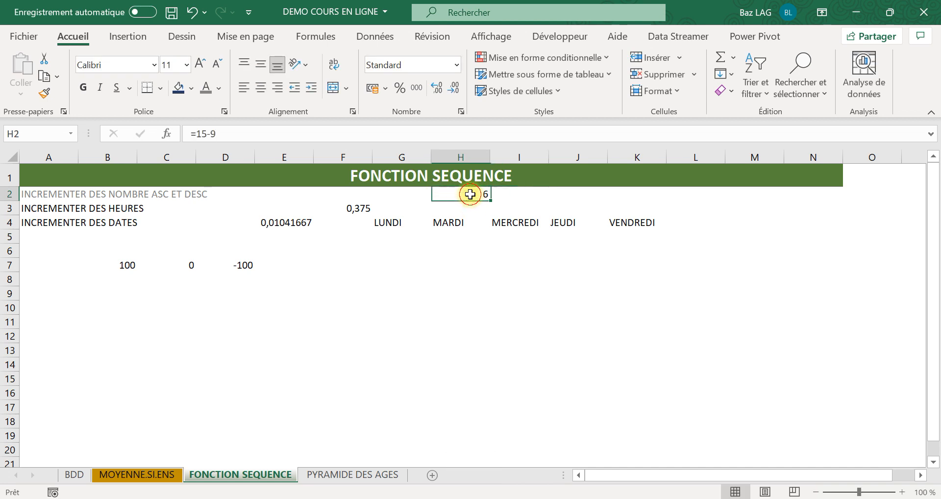
pyautogui.click(198, 132)
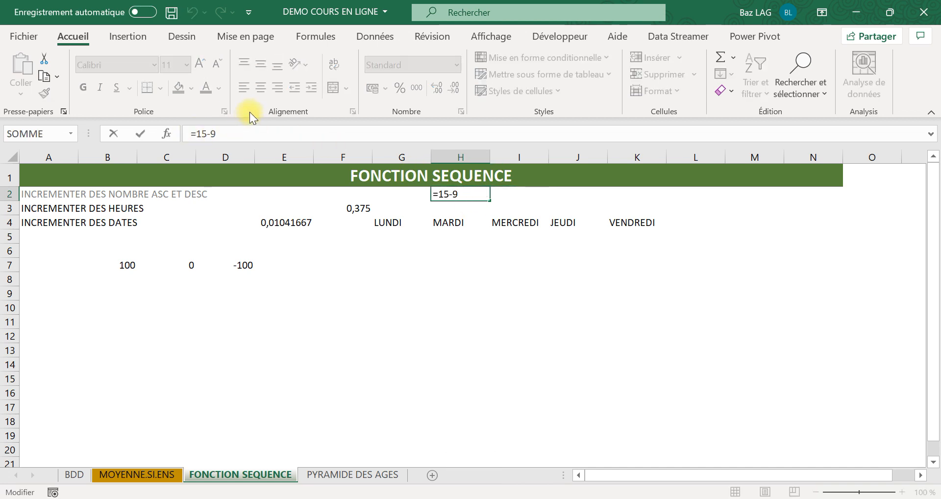
pyautogui.write('5')
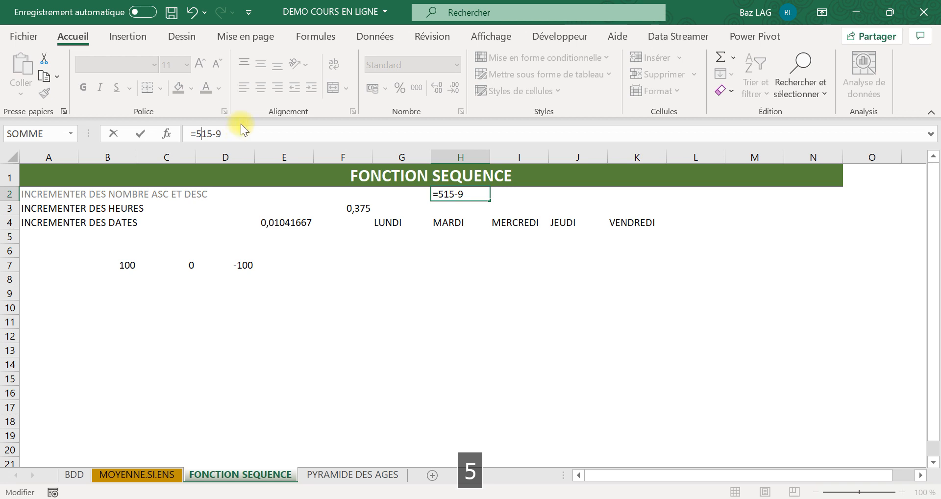
pyautogui.press('BackSpace')
pyautogui.press('capslock')
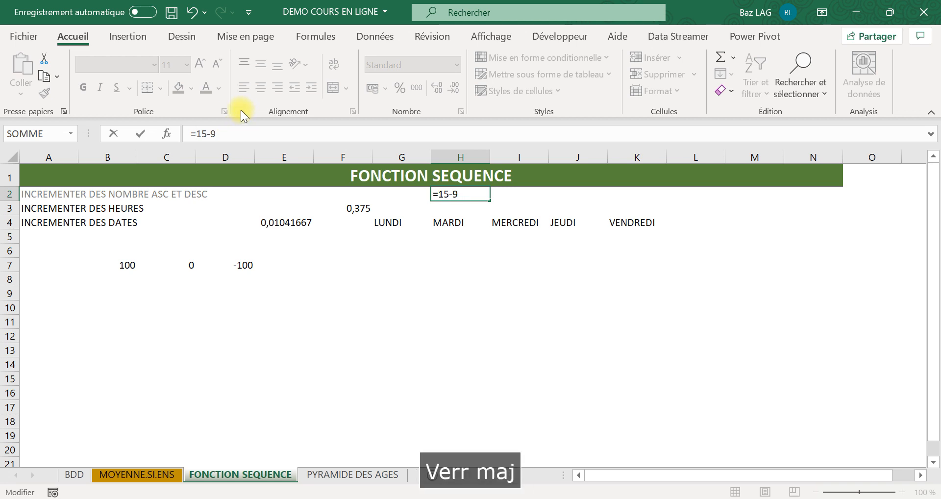
pyautogui.write('(')
pyautogui.click(242, 133)
pyautogui.write(')')
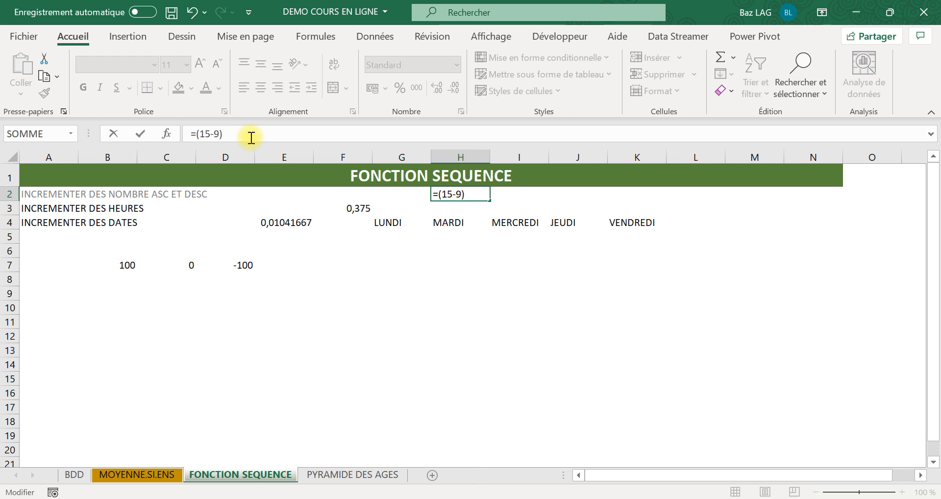
pyautogui.write('*')
pyautogui.press('capslock')
pyautogui.write('4')
pyautogui.press('Return')
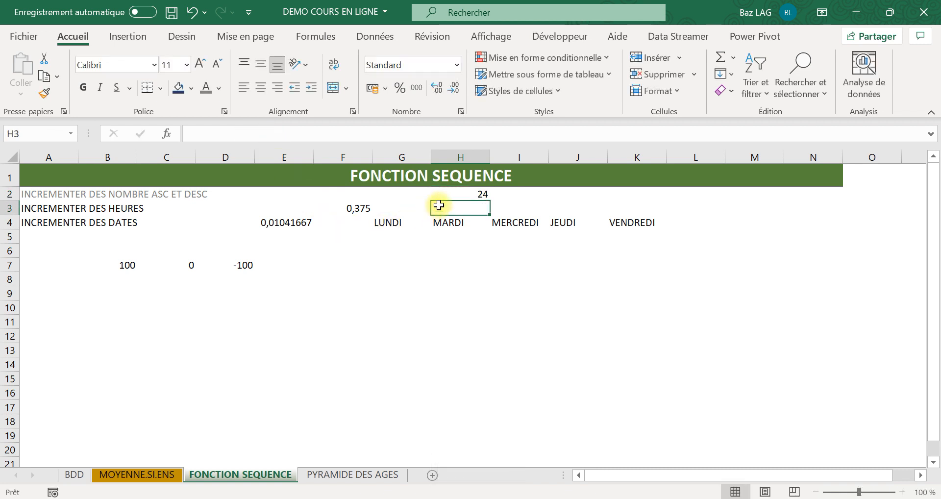
# Start a SEQUENCE formula in cell F5, below the start time
pyautogui.click(463, 193)
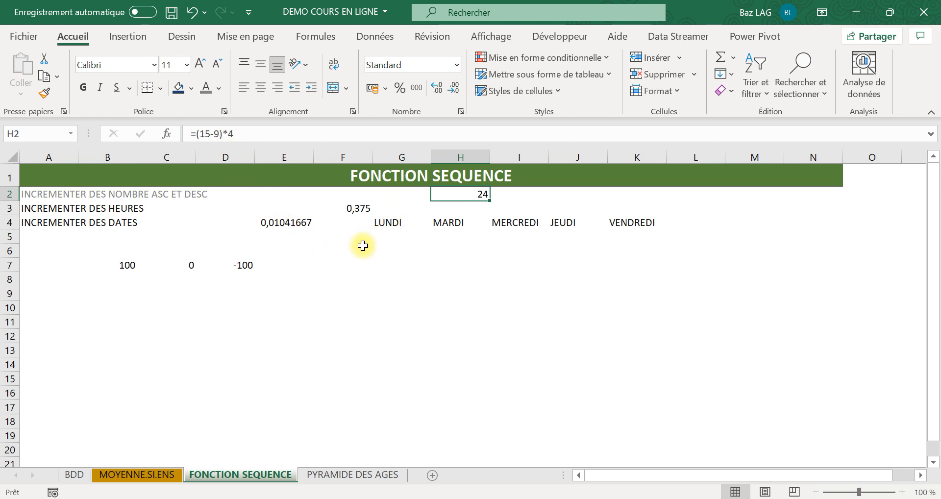
pyautogui.click(351, 208)
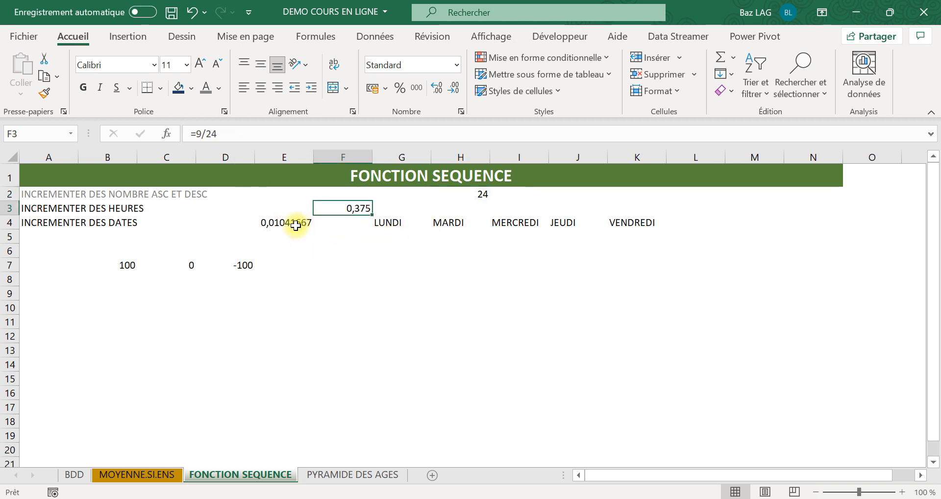
pyautogui.click(294, 223)
pyautogui.click(483, 195)
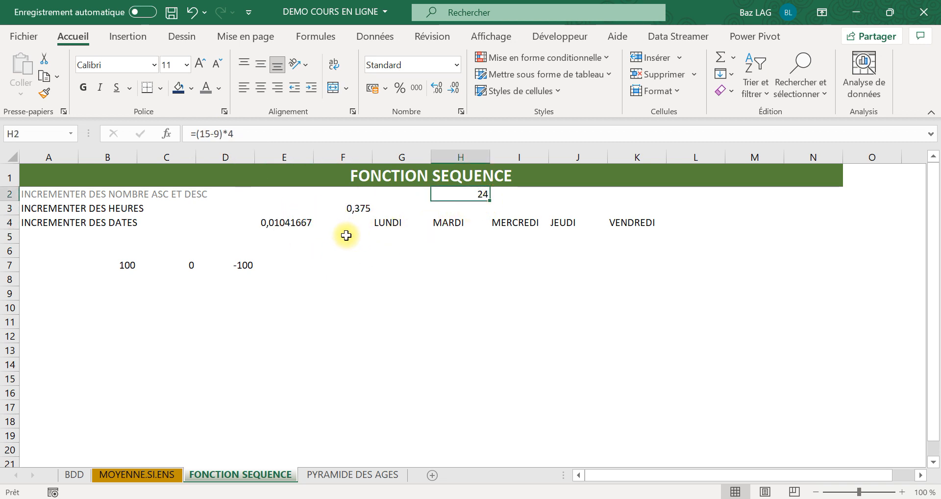
pyautogui.click(346, 237)
pyautogui.write('+')
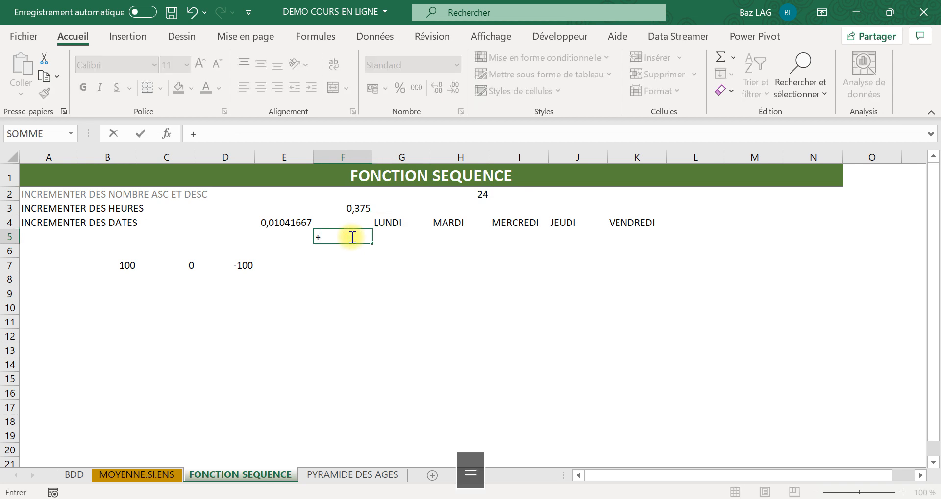
pyautogui.press('capslock')
pyautogui.press('BackSpace')
pyautogui.write('=se')
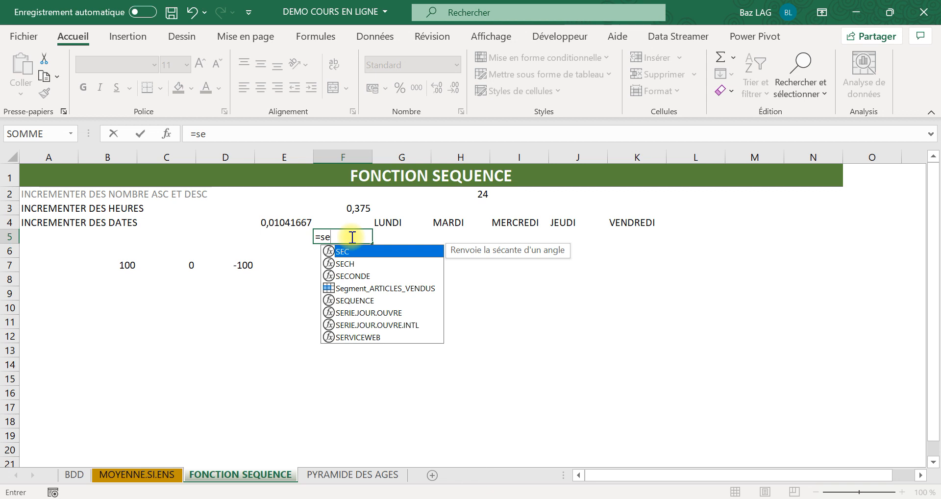
pyautogui.write('q')
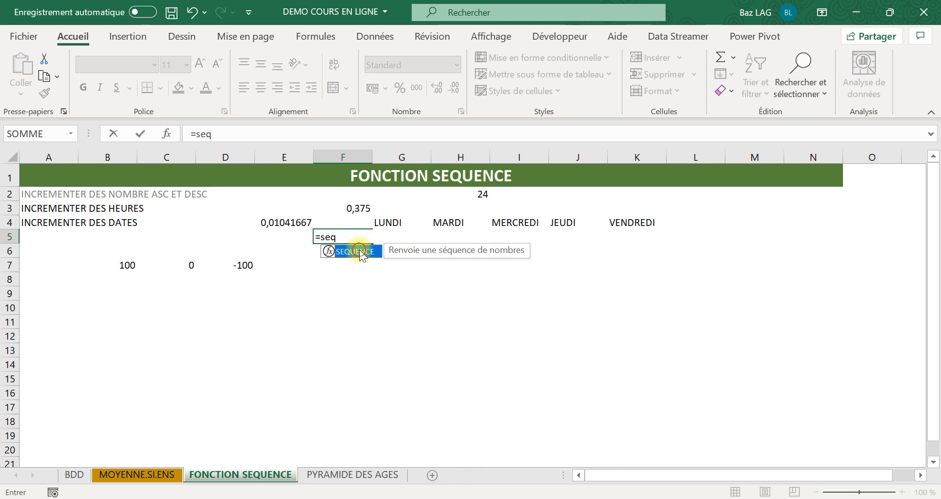
pyautogui.doubleClick(358, 252)
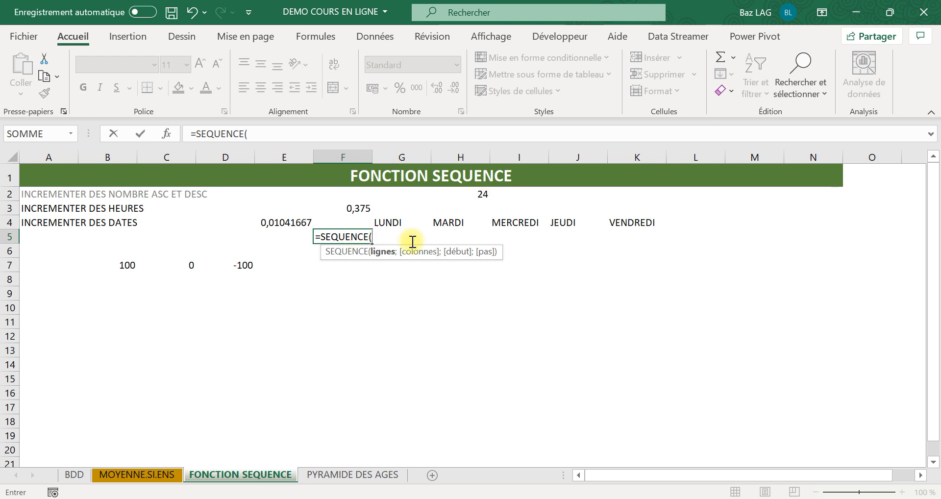
# Use H2 as the row count and 1 as the column count of the SEQUENCE formula, and enter it
pyautogui.click(480, 196)
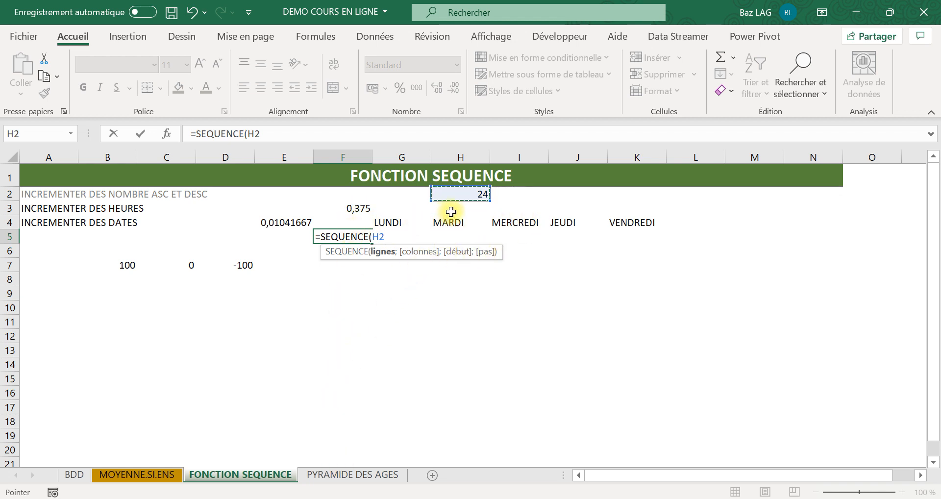
pyautogui.write(';')
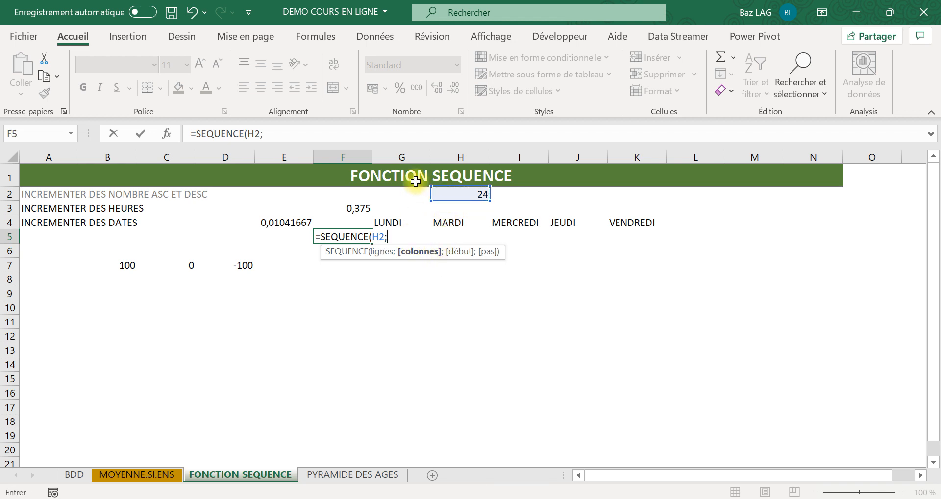
pyautogui.press('capslock')
pyautogui.write('1')
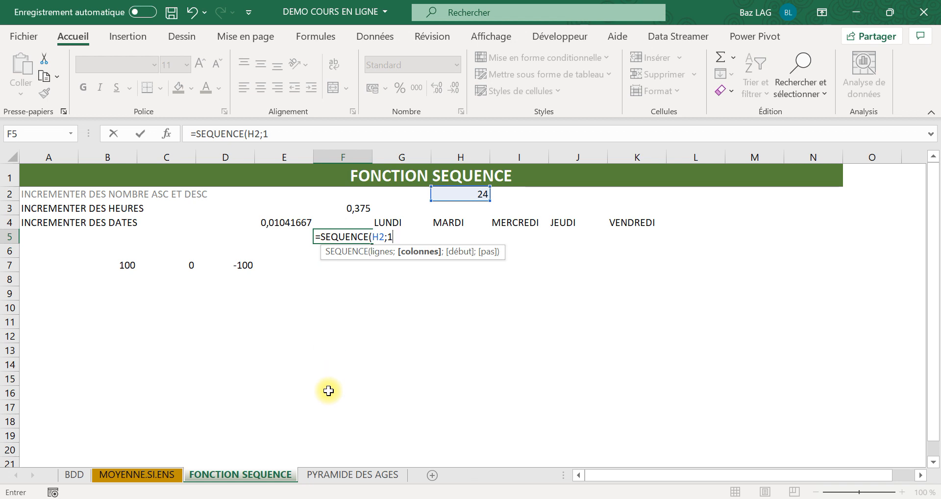
pyautogui.click(336, 371)
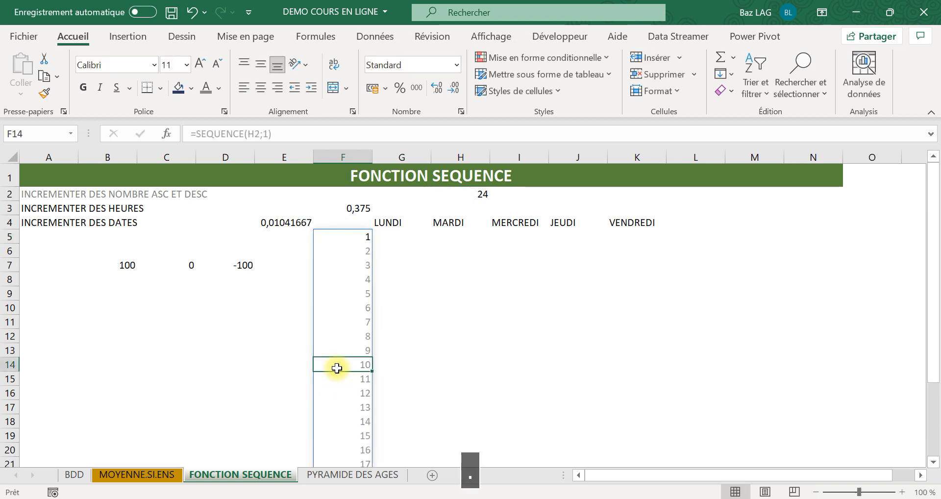
# Extend the formula in F5 to =SEQUENCE(H2;1;F3;E4), adding the start value and the step
pyautogui.click(366, 238)
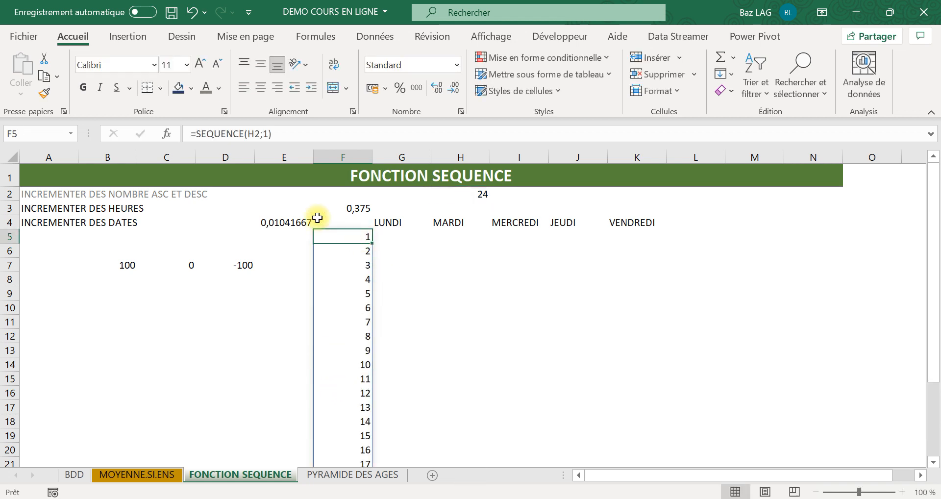
pyautogui.click(277, 133)
pyautogui.press('BackSpace')
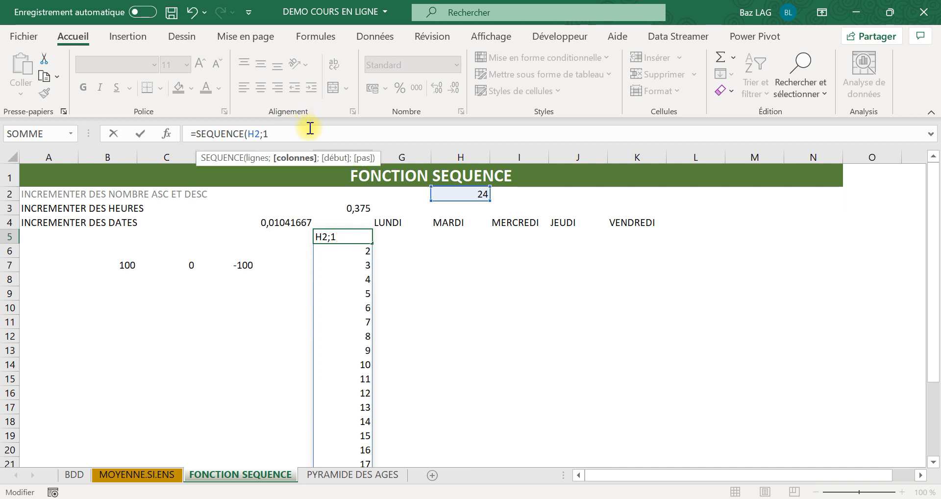
pyautogui.write('.')
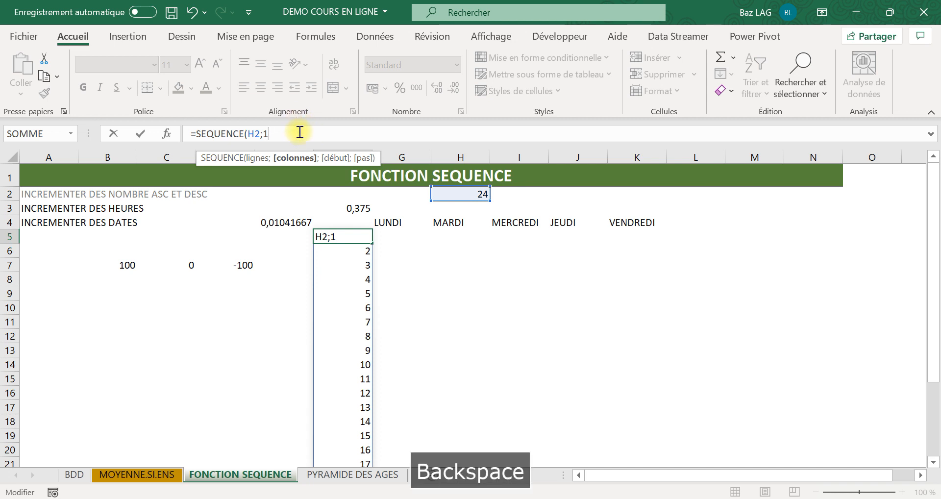
pyautogui.press('capslock')
pyautogui.write(';')
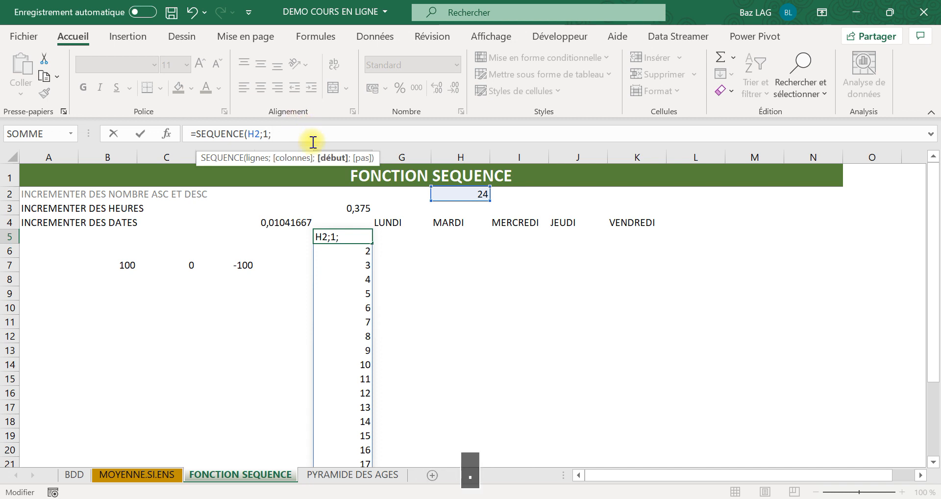
pyautogui.click(361, 209)
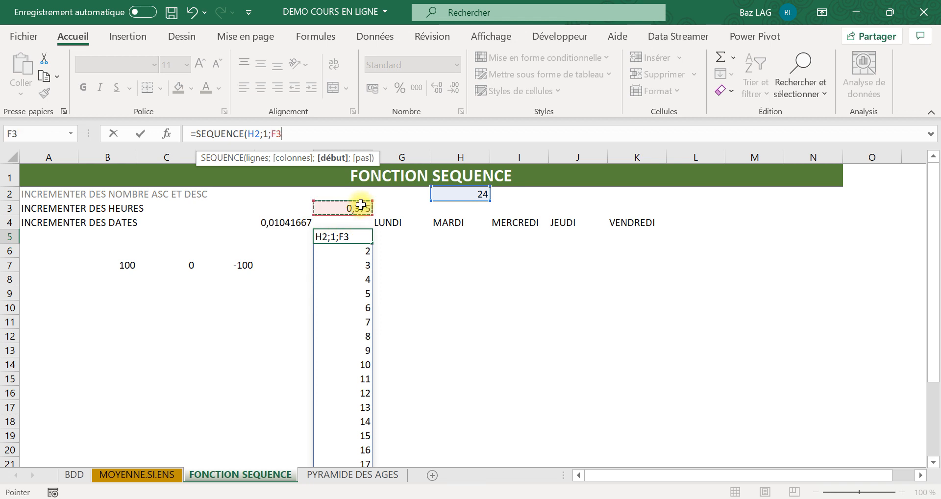
pyautogui.write(';')
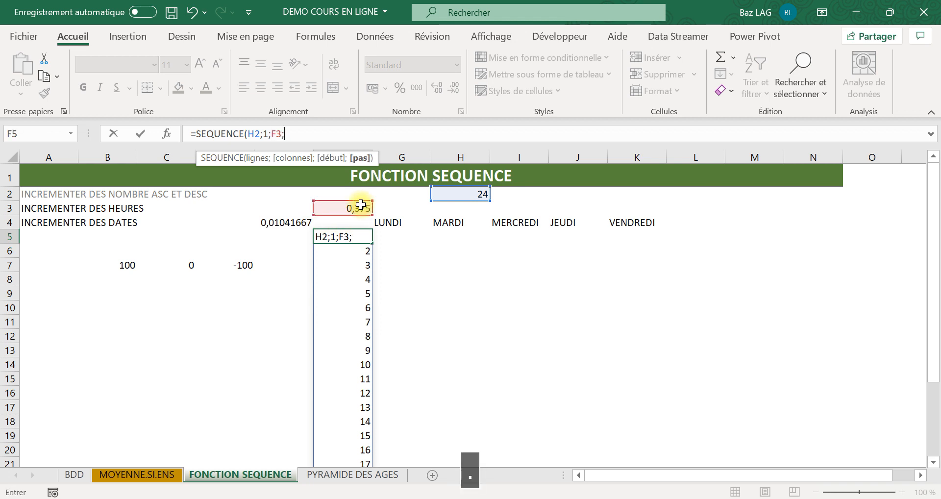
pyautogui.click(278, 222)
pyautogui.write(')')
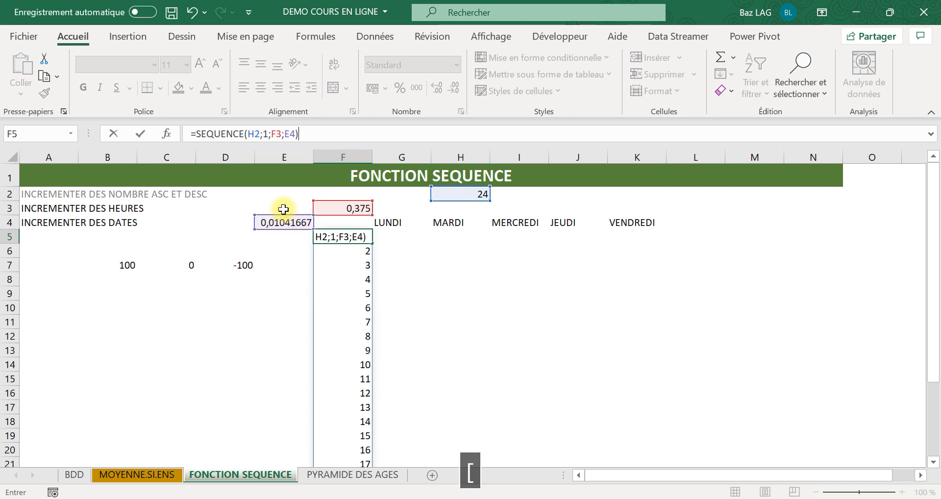
pyautogui.press('Return')
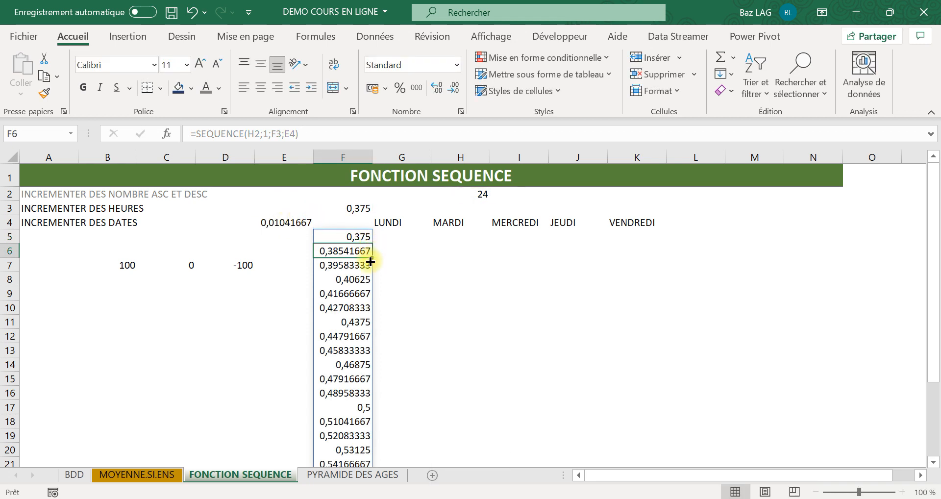
# Apply the Heure number format to the whole generated series in F5:F28
pyautogui.scroll(-5, 370, 262)
pyautogui.scroll(4, 369, 265)
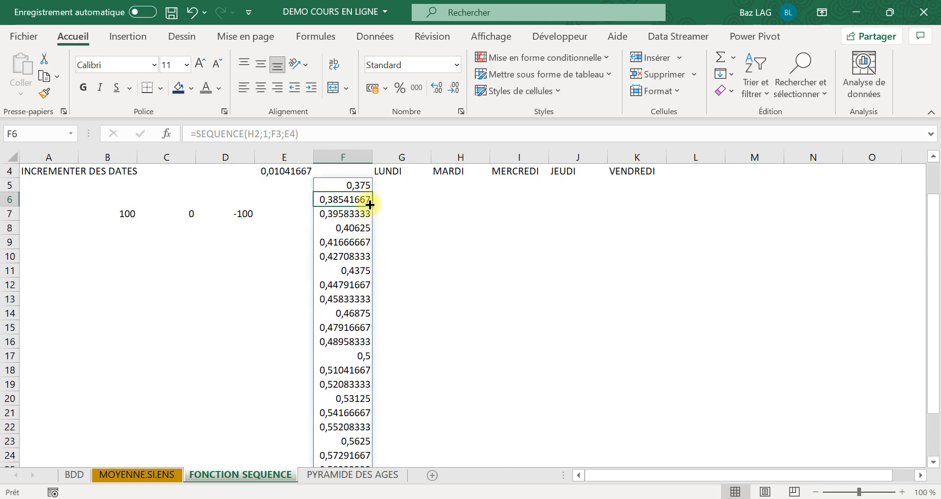
pyautogui.moveTo(359, 184); pyautogui.dragTo(360, 428)
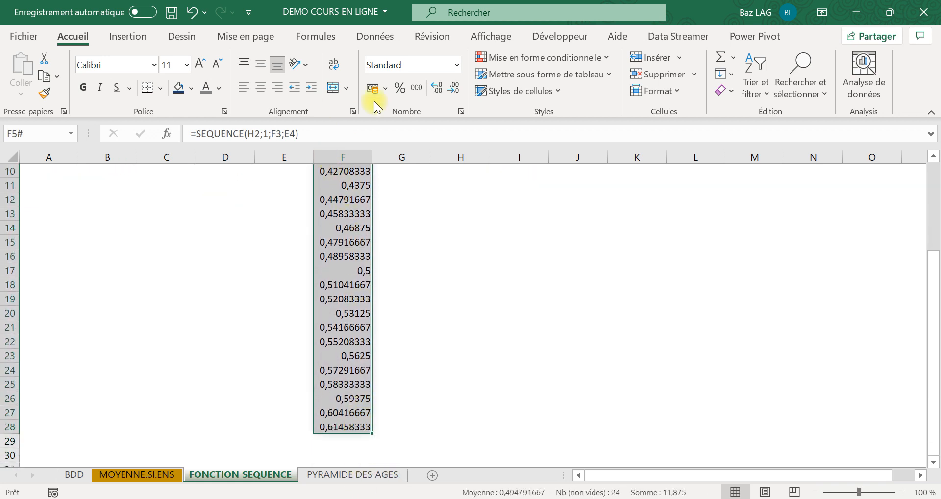
pyautogui.click(400, 66)
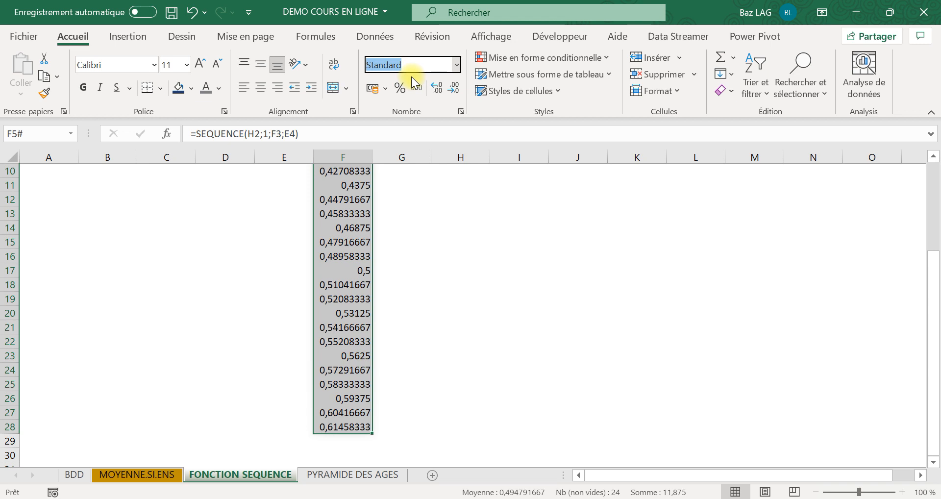
pyautogui.write('Heure')
pyautogui.press('Return')
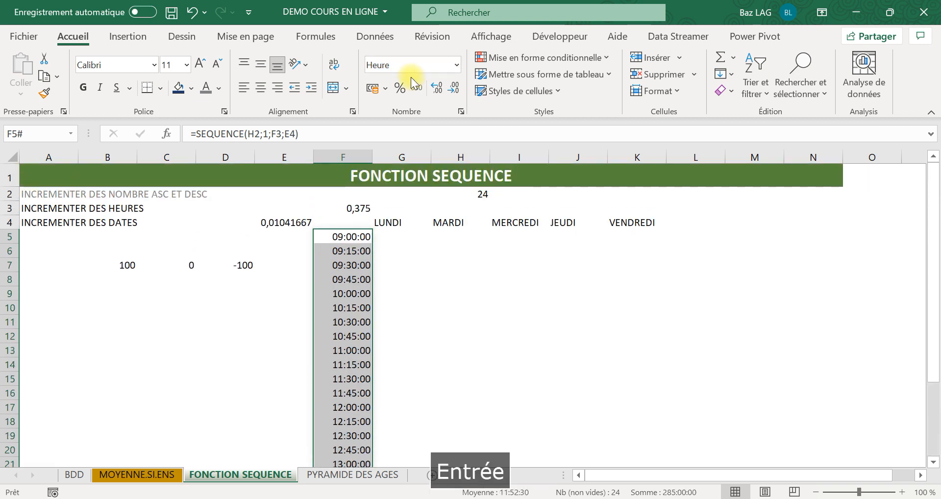
pyautogui.scroll(-2, 406, 320)
pyautogui.scroll(-3, 406, 320)
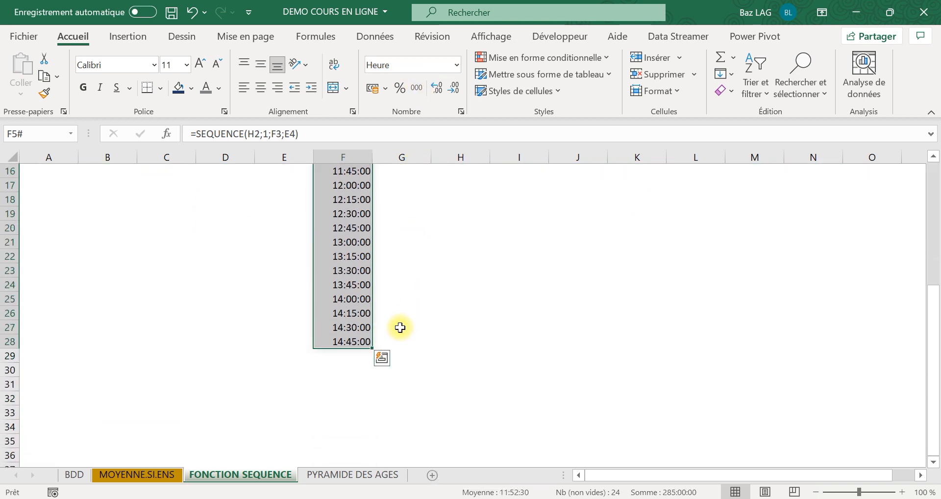
pyautogui.click(342, 341)
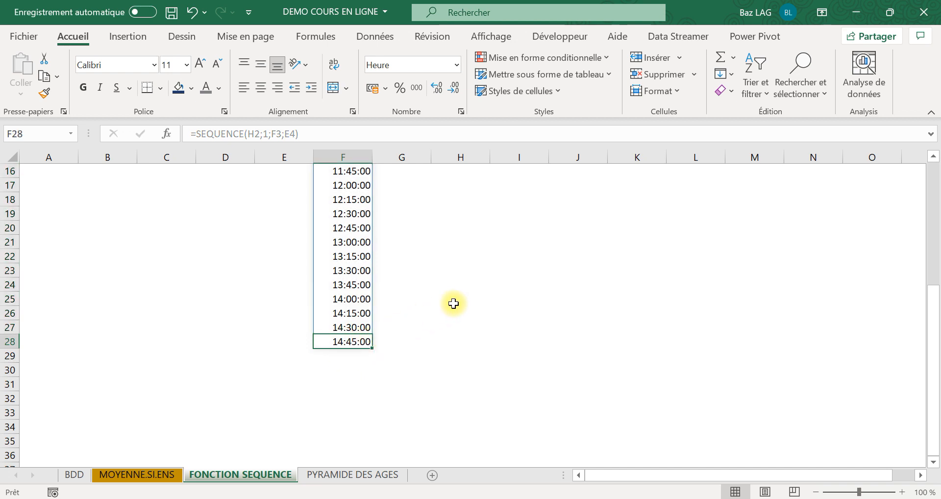
# Change the row-count formula in H2 to =((15-9)*4)+1
pyautogui.scroll(5, 451, 300)
pyautogui.click(475, 193)
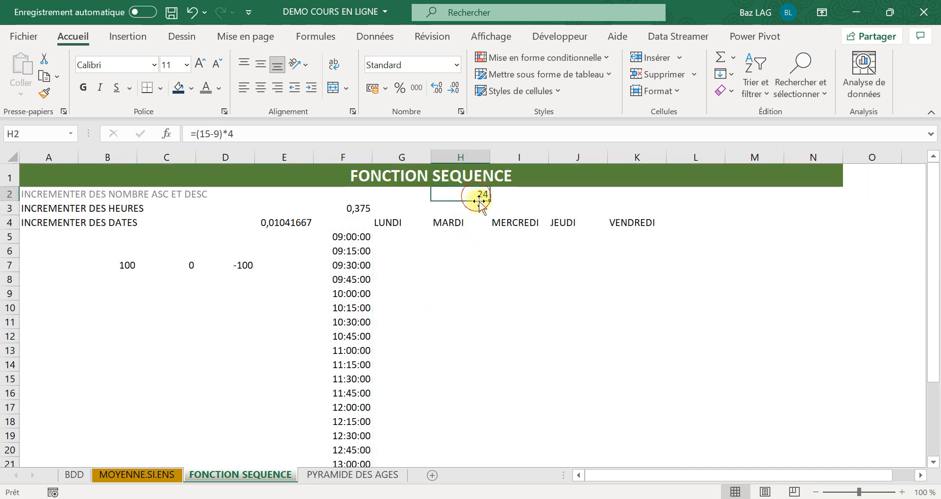
pyautogui.click(198, 133)
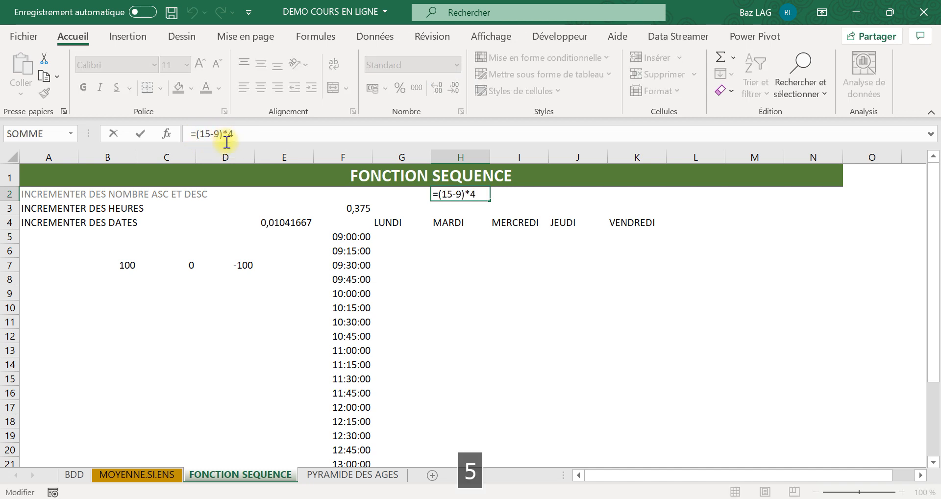
pyautogui.write('(')
pyautogui.write(')')
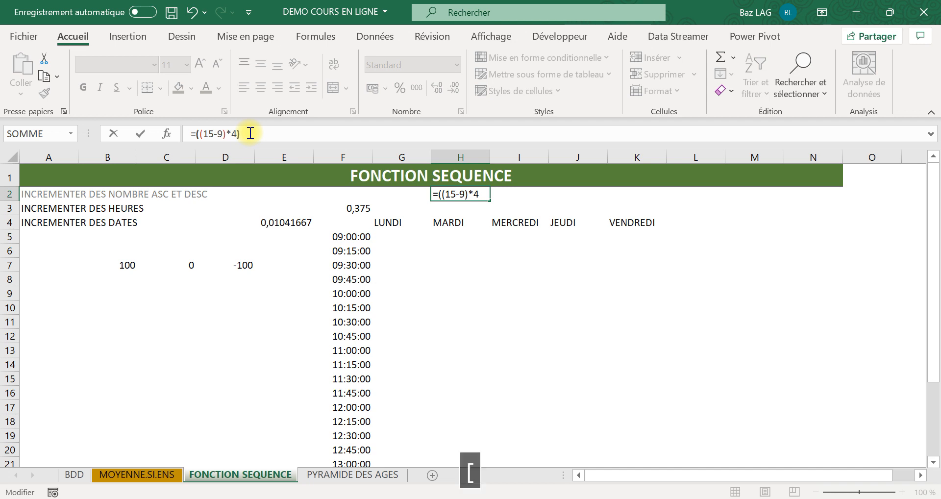
pyautogui.write('=')
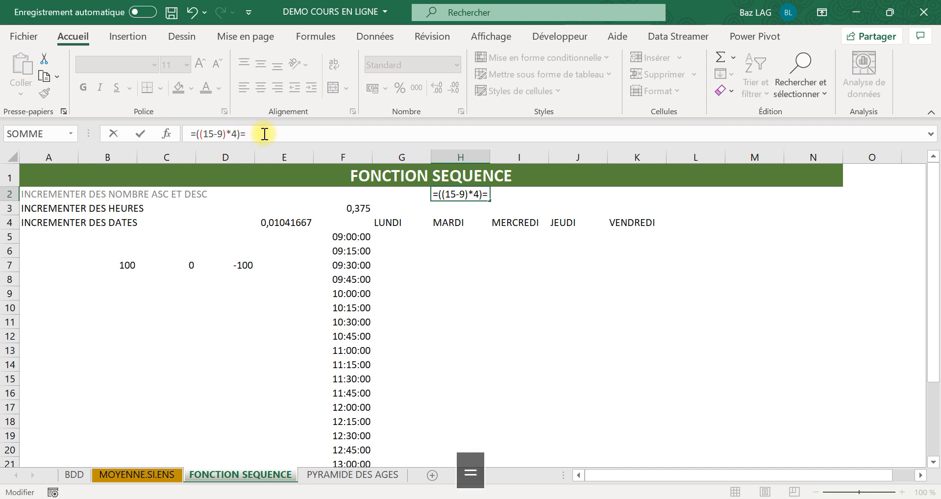
pyautogui.press('BackSpace')
pyautogui.write('+')
pyautogui.press('capslock')
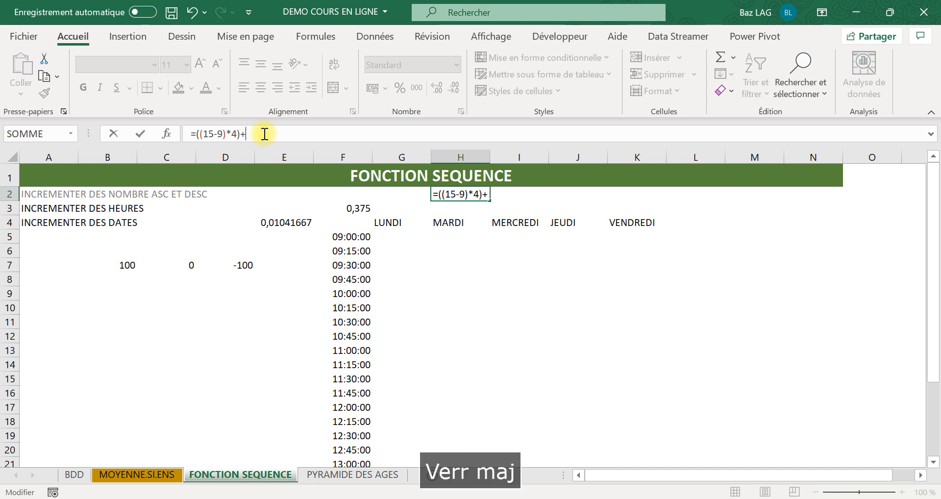
pyautogui.write('1')
pyautogui.press('Return')
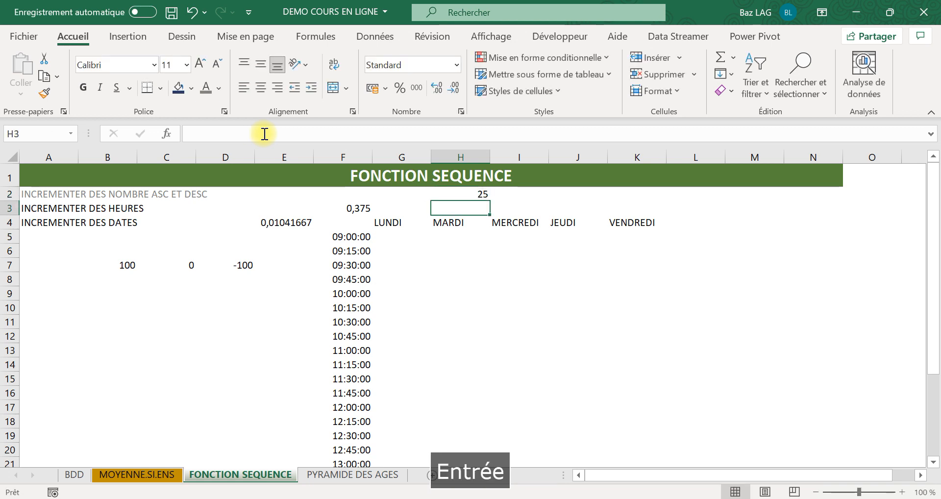
# Apply the Heure number format to F29, the last cell of the series
pyautogui.scroll(-3, 407, 325)
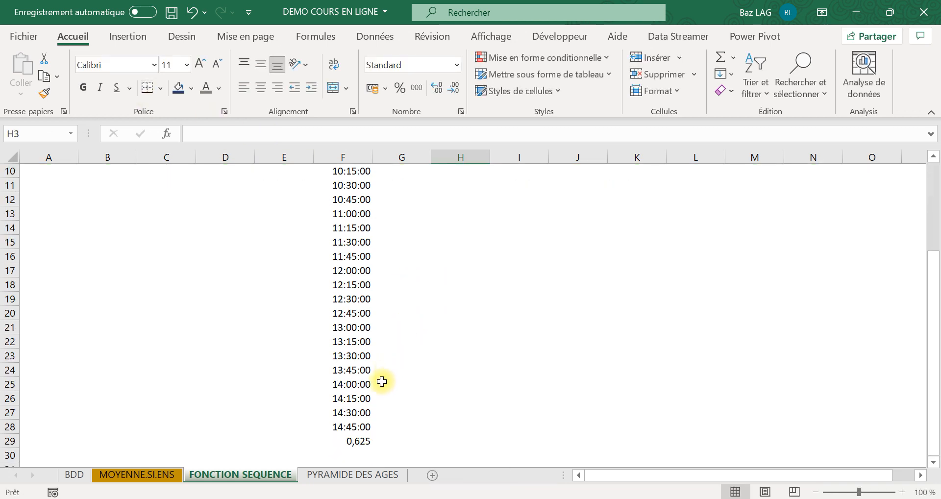
pyautogui.click(352, 427)
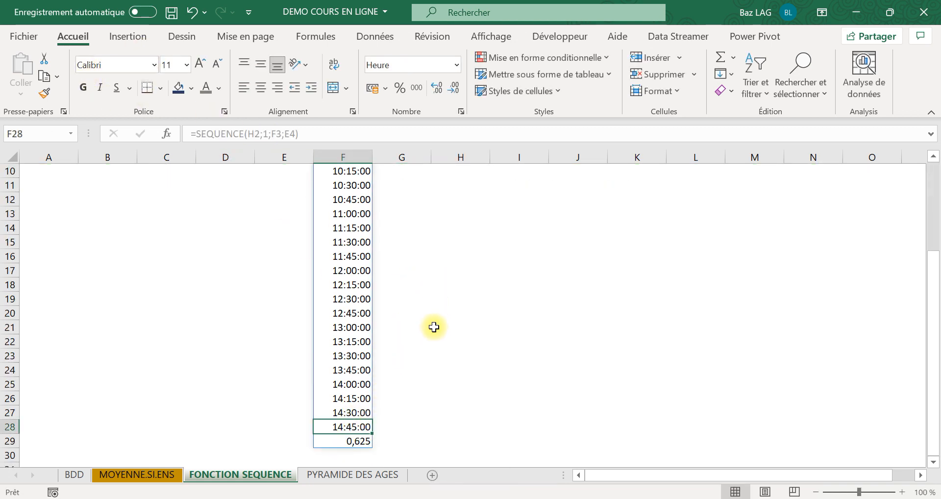
pyautogui.click(353, 440)
pyautogui.click(429, 69)
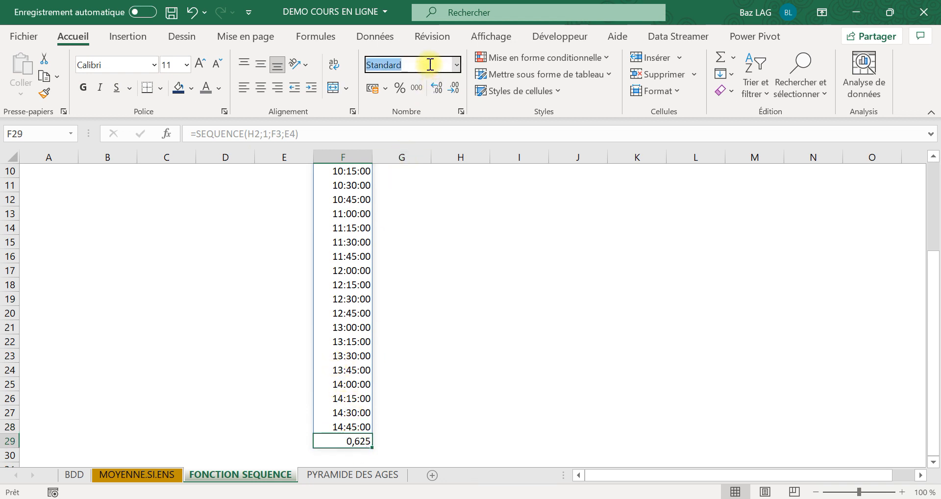
pyautogui.write('h')
pyautogui.click(468, 228)
pyautogui.click(346, 388)
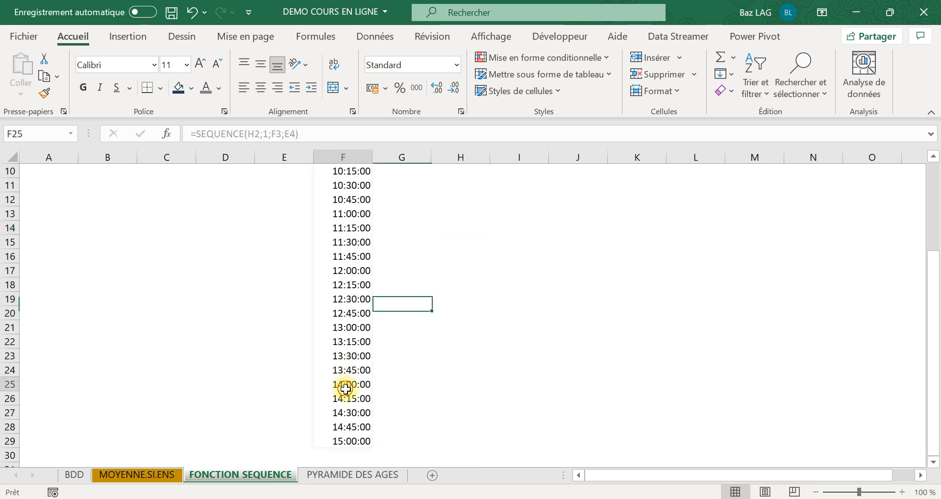
# Apply the Heure number format to column F from F25 down to F72
pyautogui.moveTo(345, 388); pyautogui.dragTo(342, 413)
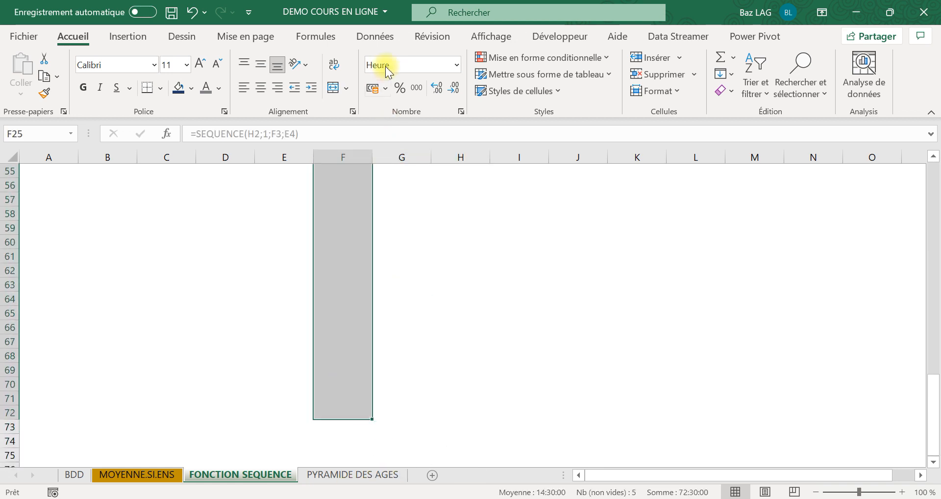
pyautogui.click(402, 61)
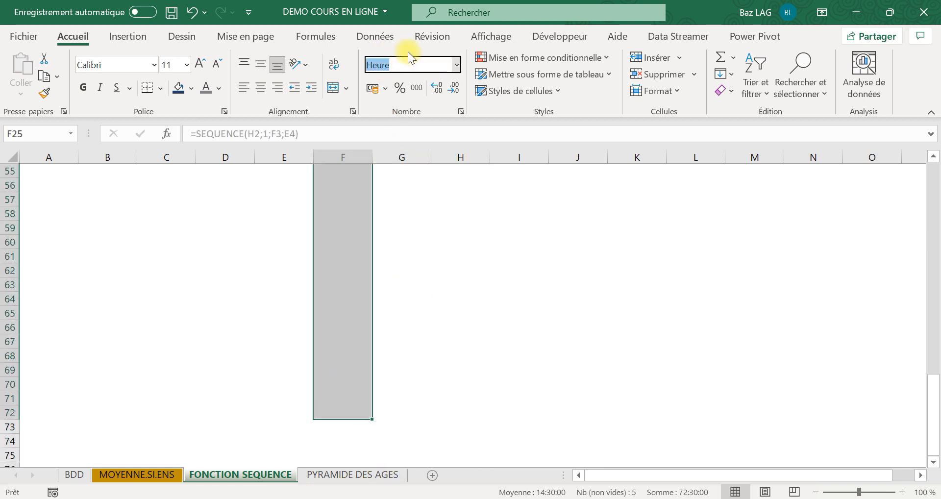
pyautogui.press('Return')
pyautogui.click(410, 248)
pyautogui.scroll(5, 393, 236)
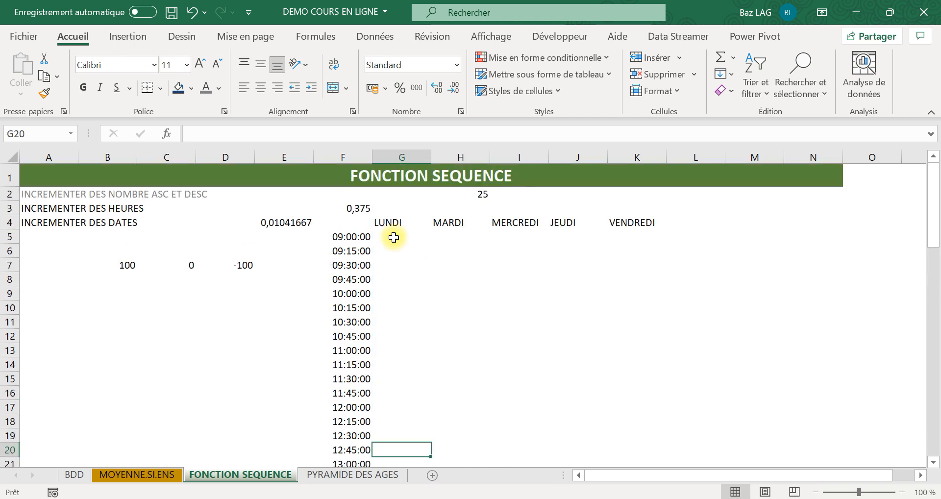
pyautogui.scroll(-3, 375, 255)
pyautogui.scroll(3, 367, 267)
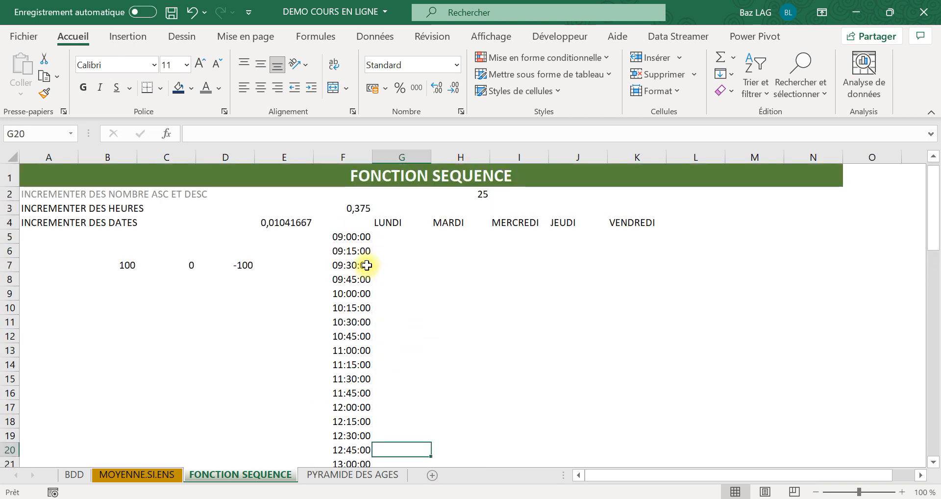
# Change the step formula in E4 to =0,5/24 for half-hour increments in the time series
pyautogui.click(350, 238)
pyautogui.click(358, 278)
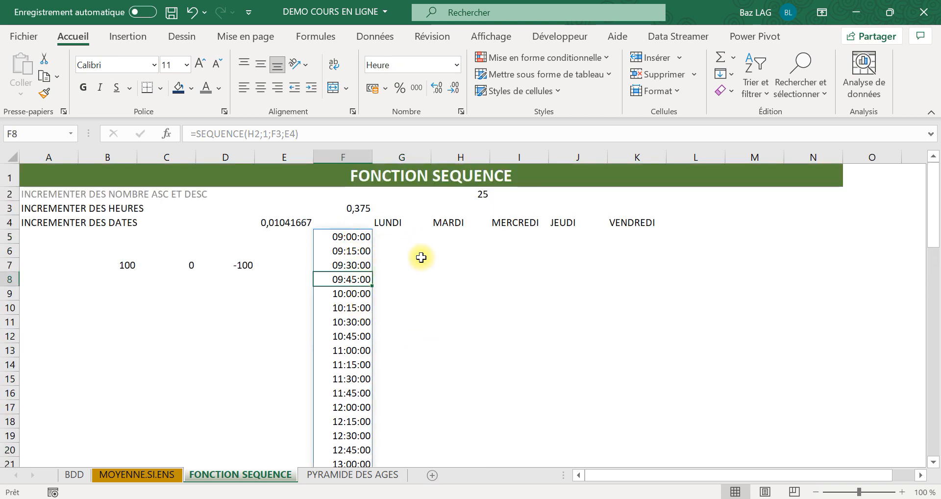
pyautogui.click(411, 288)
pyautogui.click(289, 221)
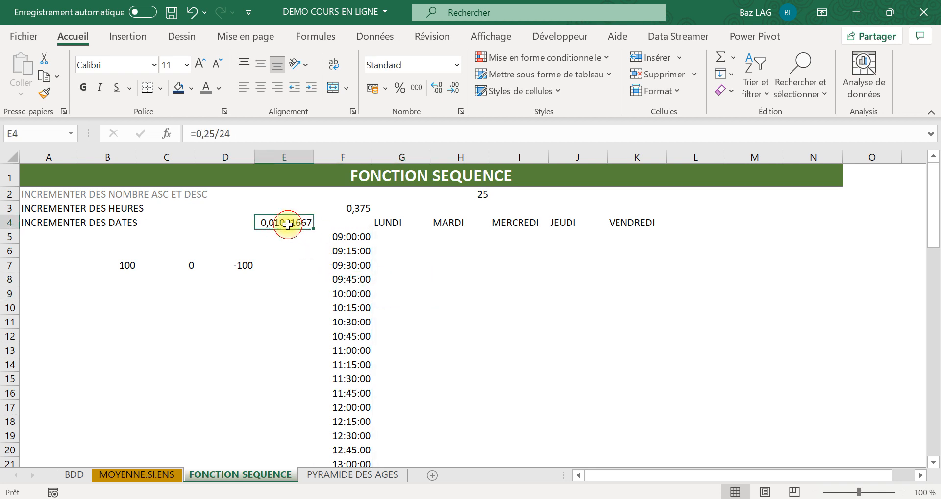
pyautogui.click(216, 131)
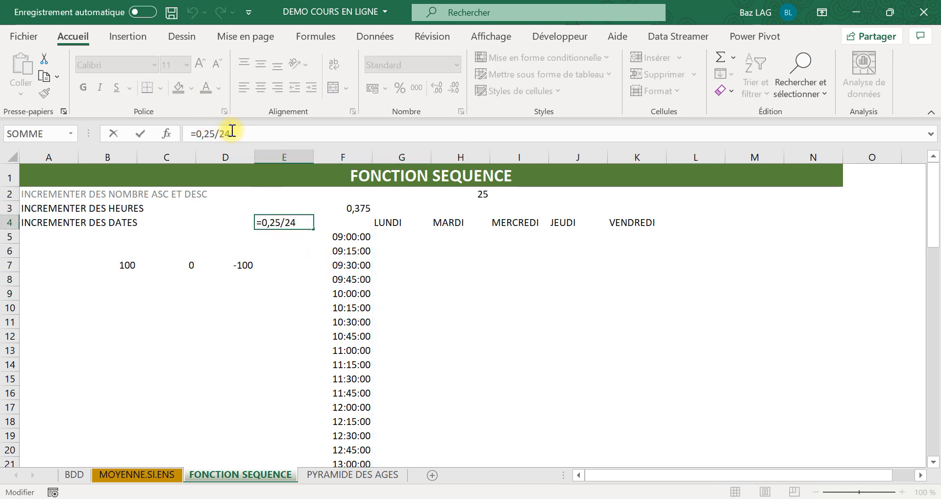
pyautogui.press('BackSpace')
pyautogui.press('BackSpace')
pyautogui.write('5')
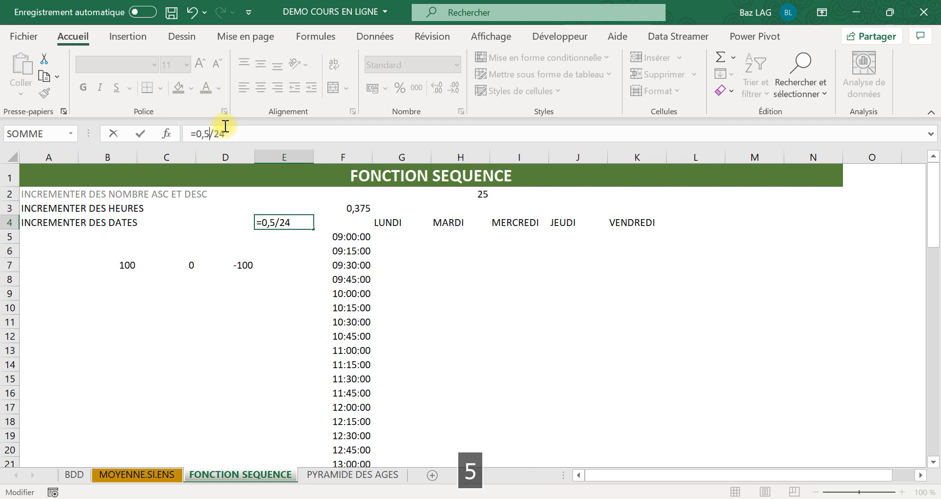
pyautogui.press('Return')
pyautogui.scroll(-3, 358, 284)
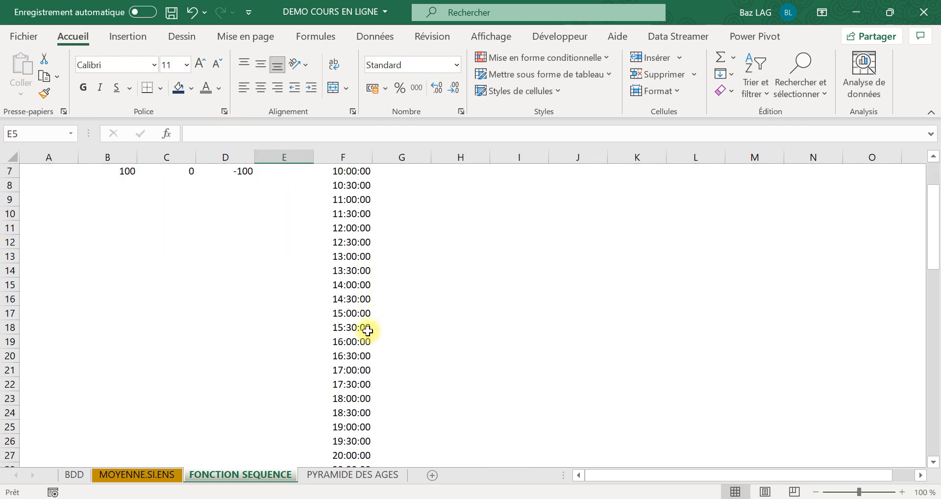
pyautogui.scroll(3, 367, 319)
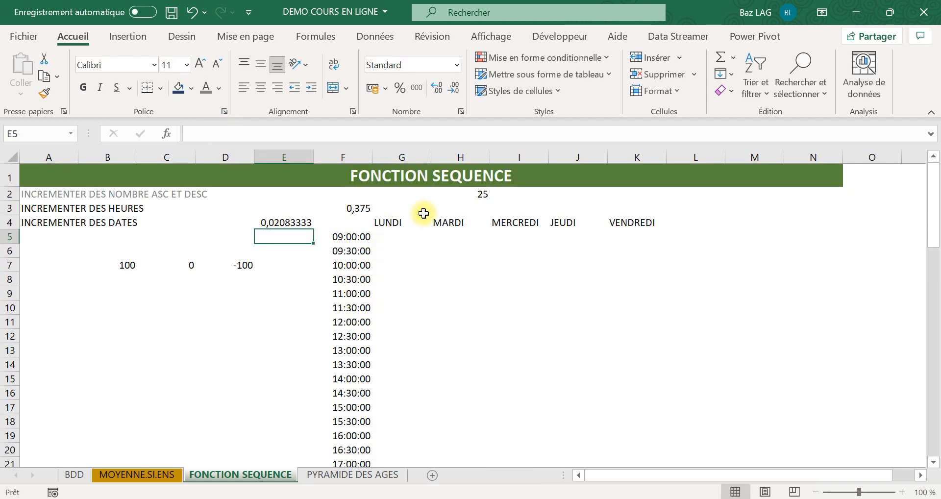
# Change the row-count formula in H2 to =((15-9)*2)+1 to match the half-hour step
pyautogui.click(476, 192)
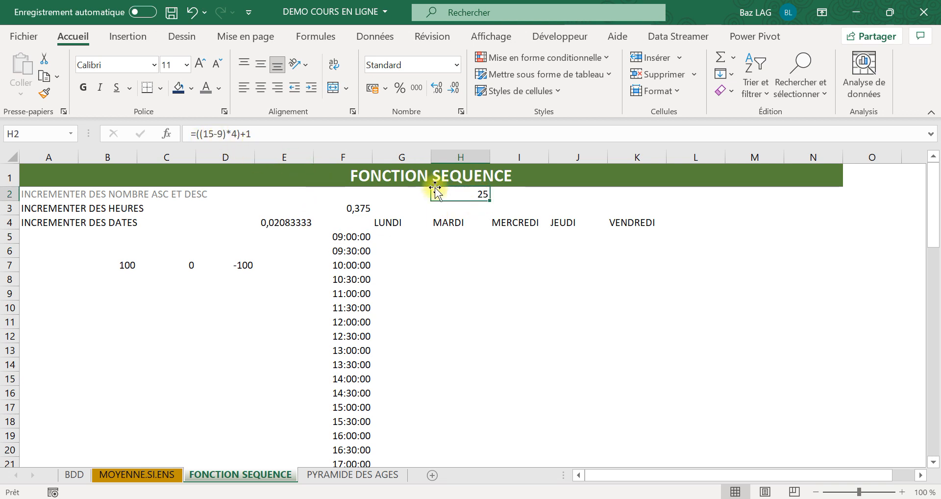
pyautogui.click(237, 139)
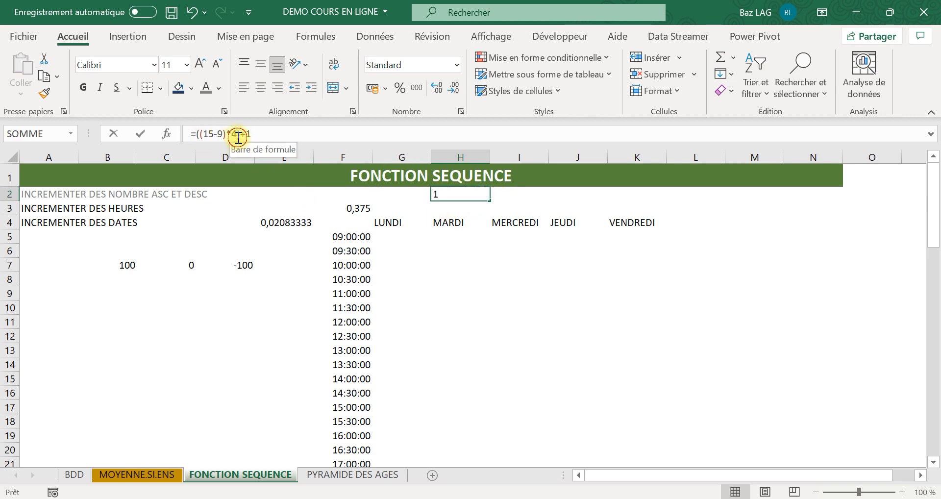
pyautogui.press('BackSpace')
pyautogui.write('2')
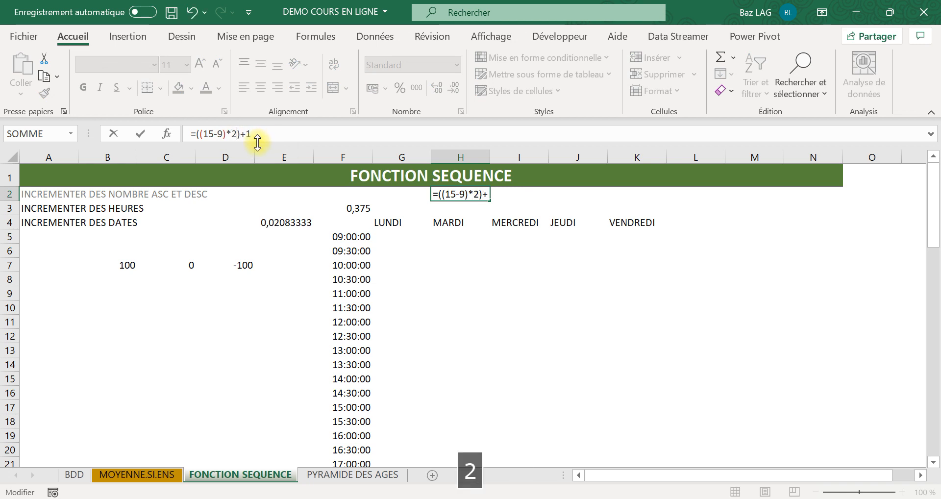
pyautogui.press('Return')
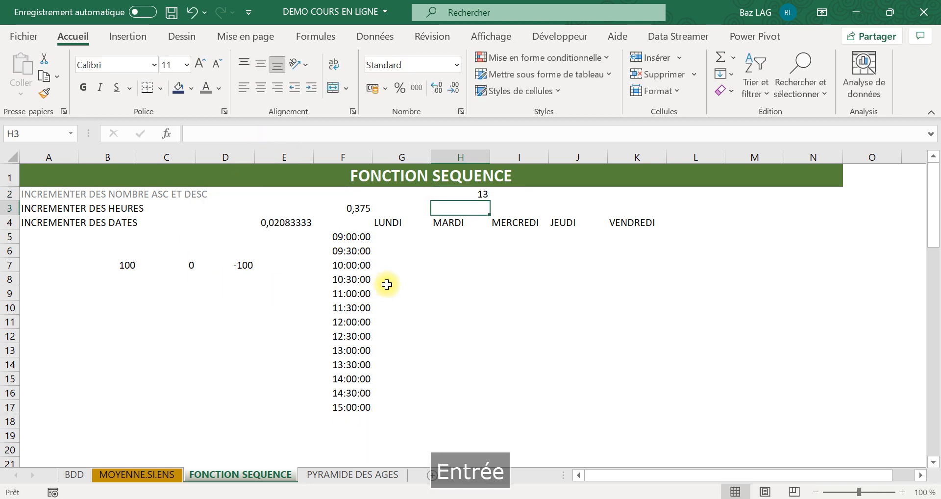
pyautogui.click(409, 277)
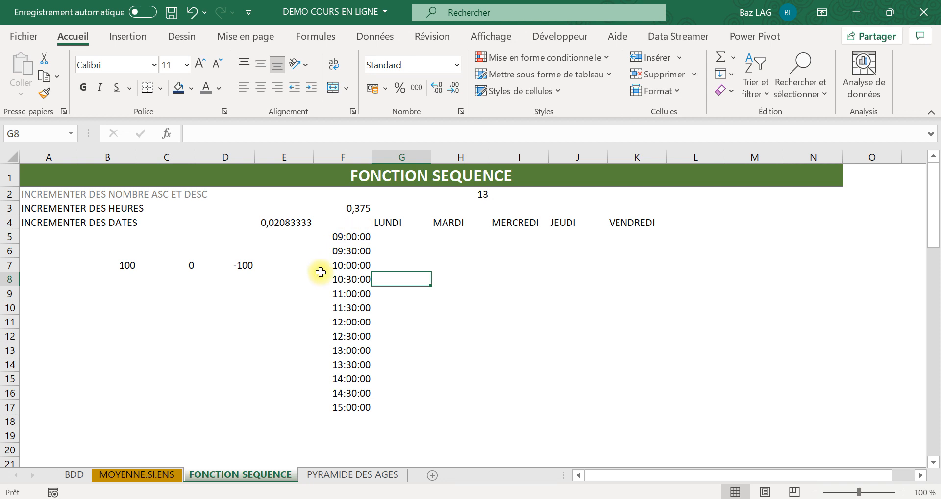
pyautogui.click(377, 293)
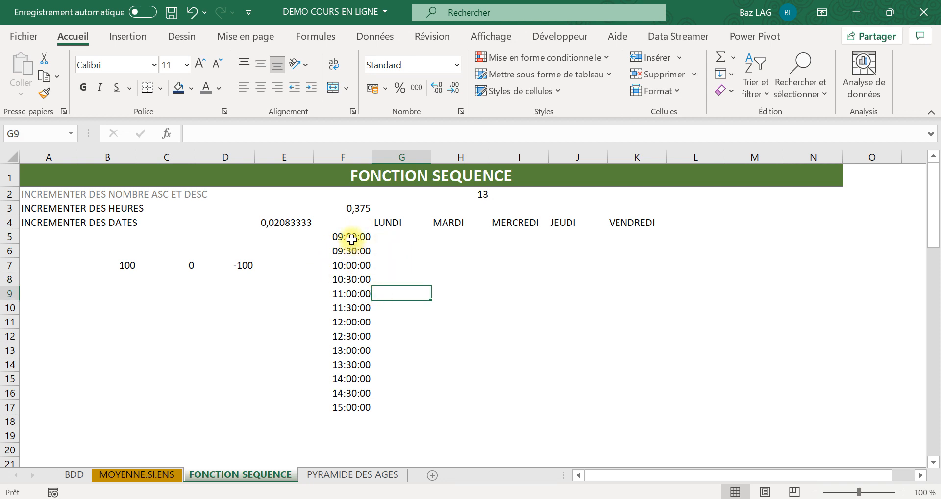
pyautogui.click(351, 239)
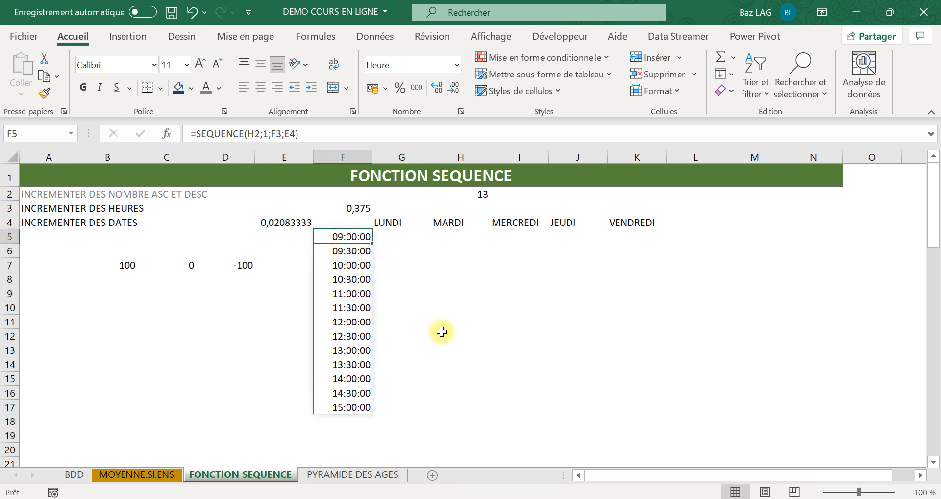
pyautogui.click(451, 320)
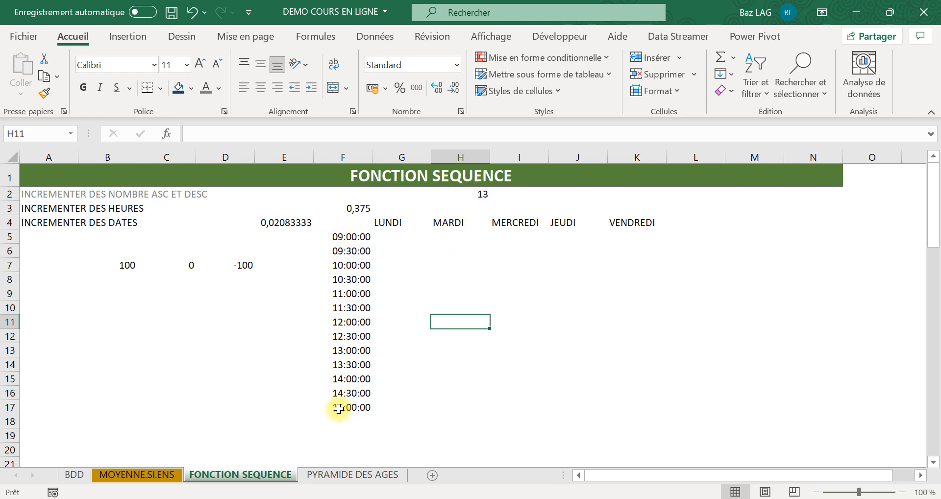
# Extend the end hour in the H2 row-count formula to 16, giving =((16-9)*2)+1
pyautogui.click(475, 196)
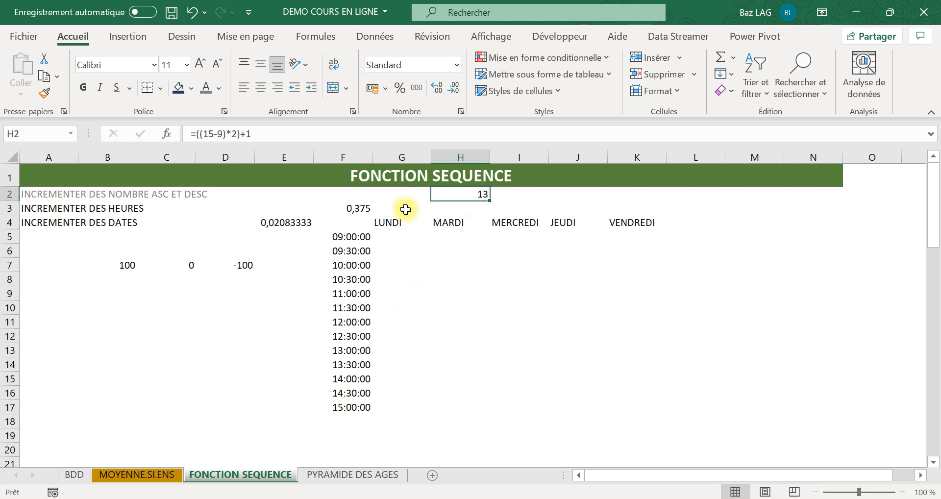
pyautogui.click(213, 141)
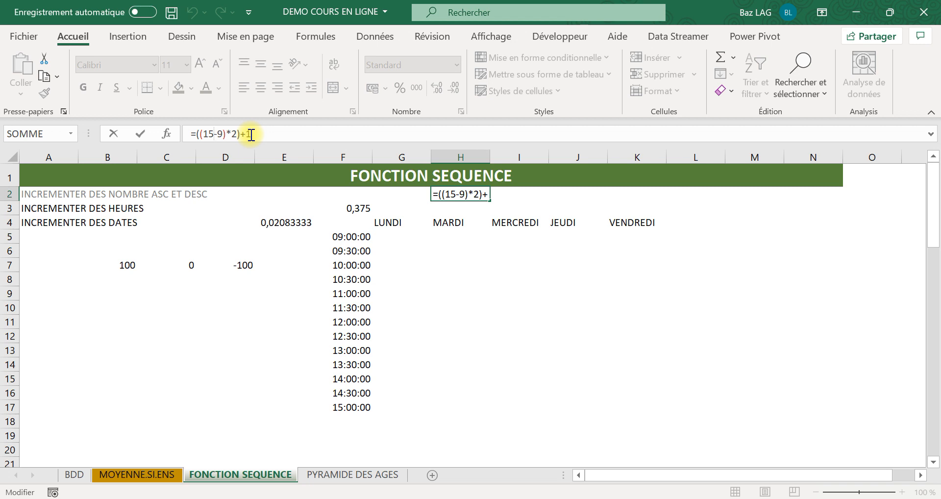
pyautogui.press('BackSpace')
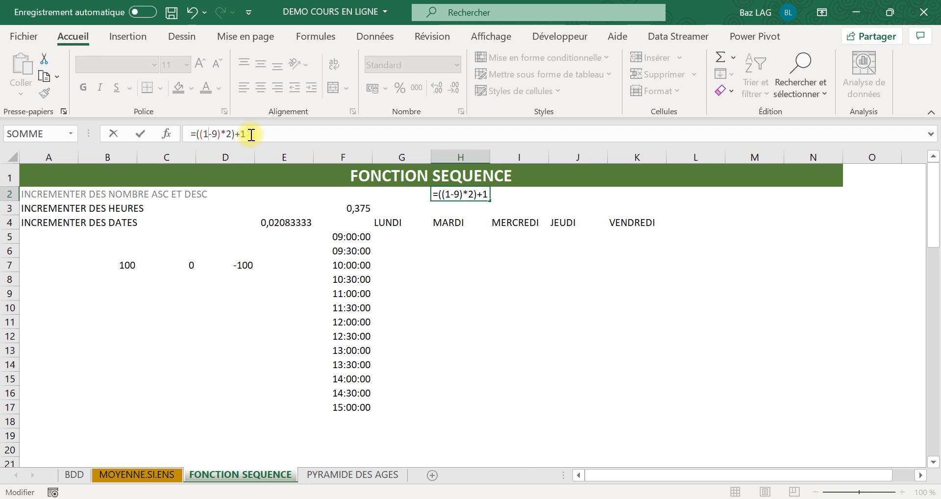
pyautogui.write('6')
pyautogui.press('Return')
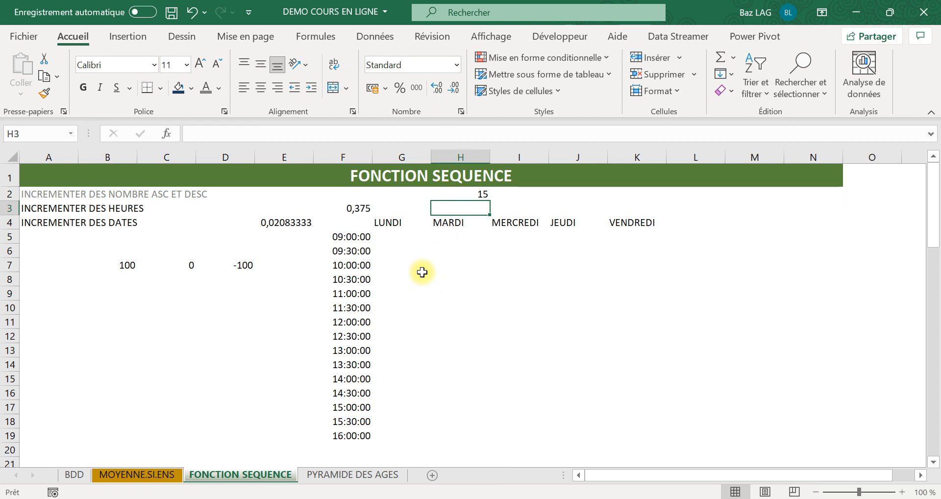
pyautogui.click(351, 251)
pyautogui.moveTo(333, 294); pyautogui.dragTo(343, 307)
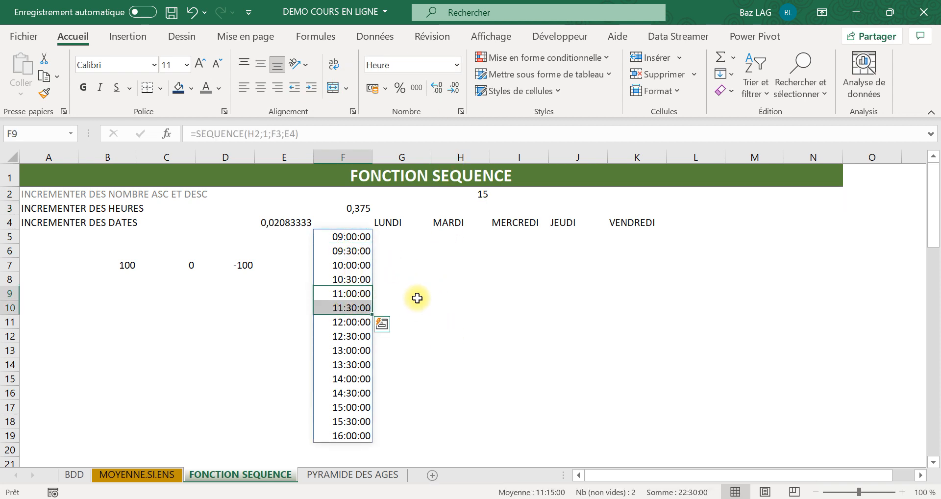
pyautogui.click(444, 278)
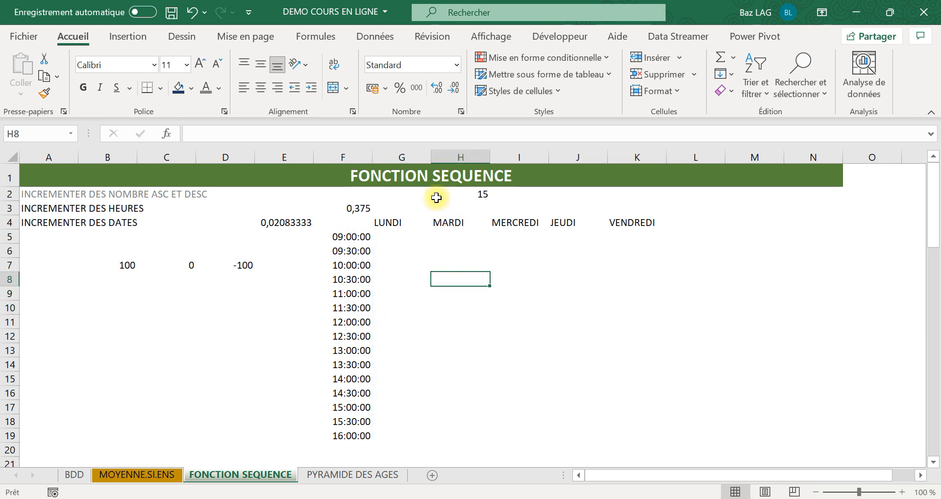
pyautogui.click(480, 192)
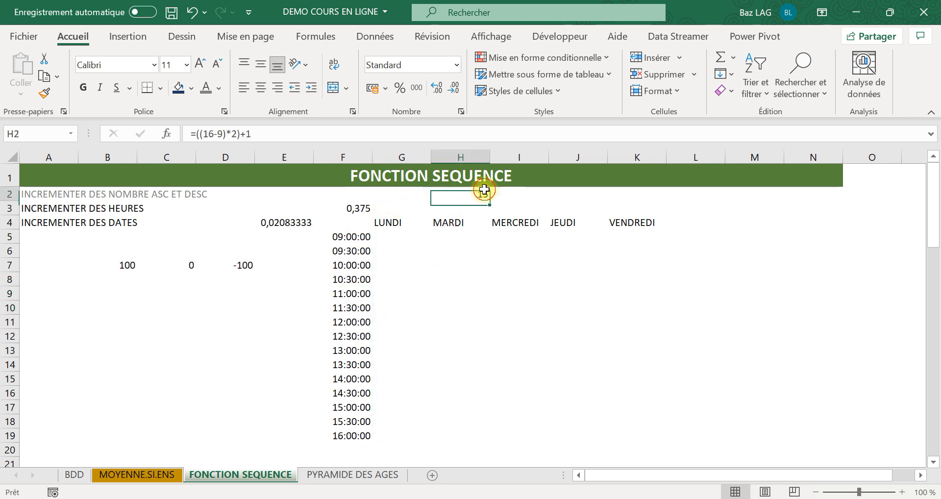
pyautogui.click(351, 206)
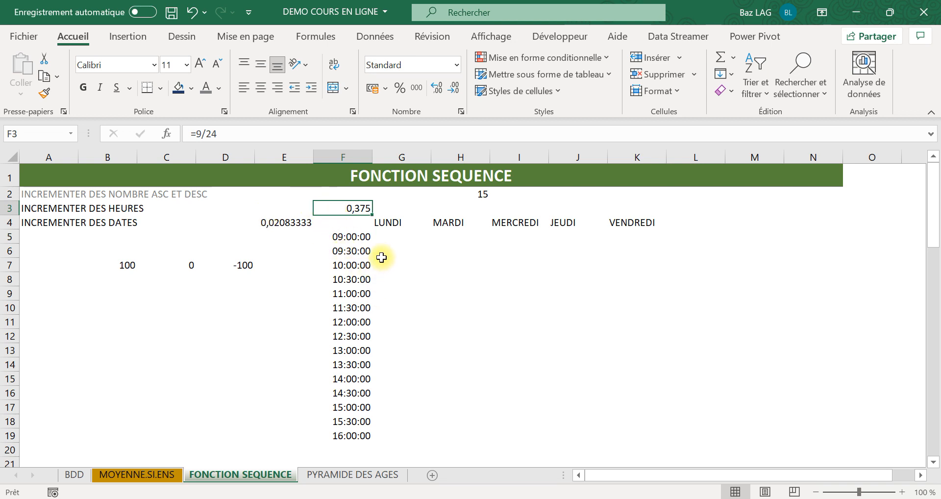
# Mark sample timetable slots with X in G6, H9, J6, J13 and H16
pyautogui.click(409, 251)
pyautogui.write('X')
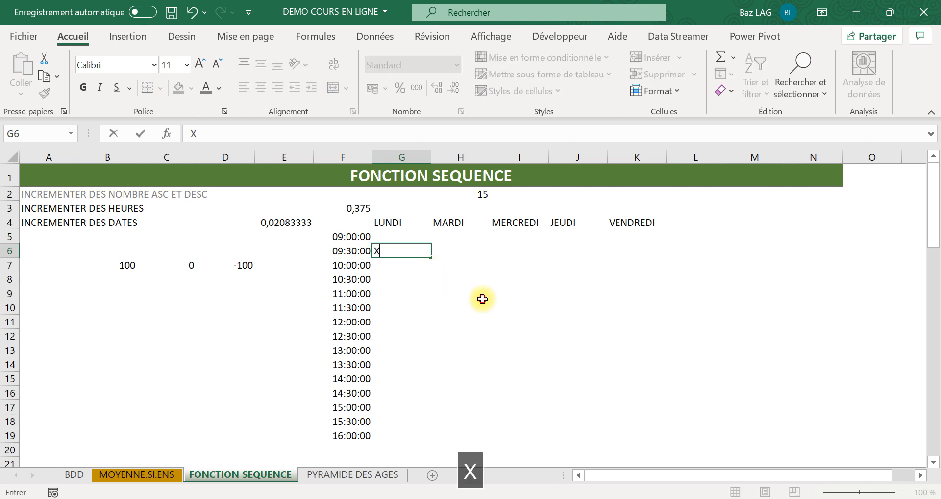
pyautogui.click(480, 295)
pyautogui.write('X')
pyautogui.click(554, 253)
pyautogui.write('X')
pyautogui.click(563, 350)
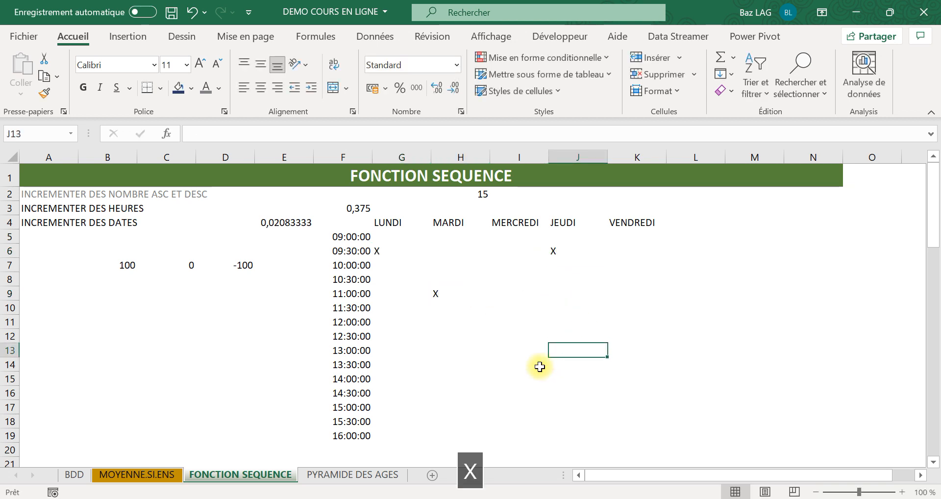
pyautogui.write('X')
pyautogui.click(461, 354)
pyautogui.click(455, 392)
pyautogui.write('X')
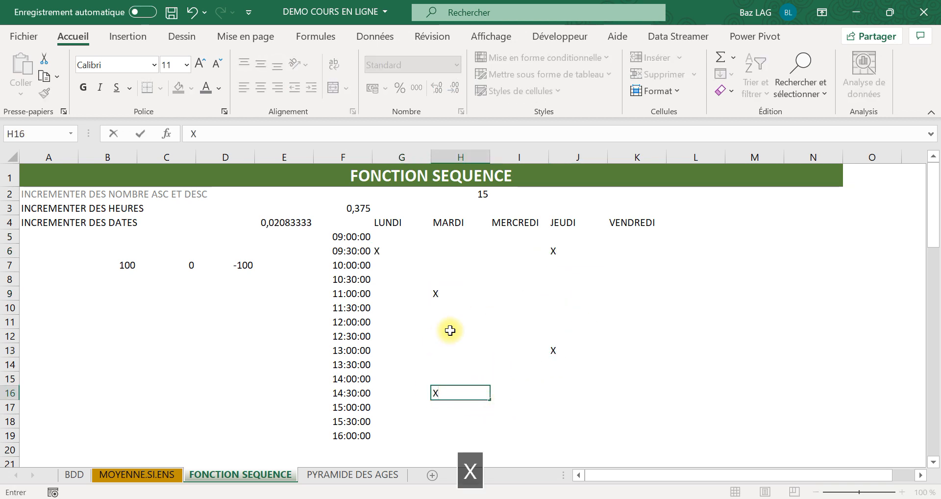
pyautogui.click(449, 334)
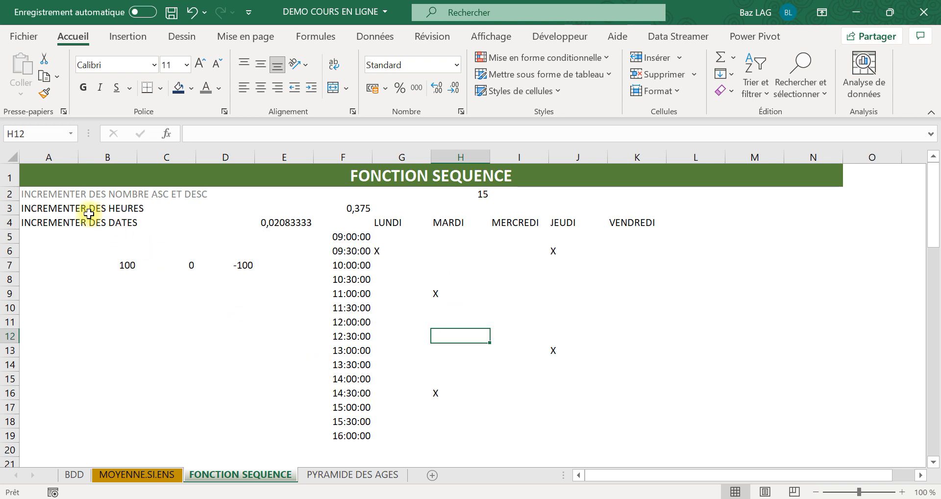
# Grey out the INCREMENTER DES HEURES label in A3 with the grey font colour
pyautogui.click(75, 207)
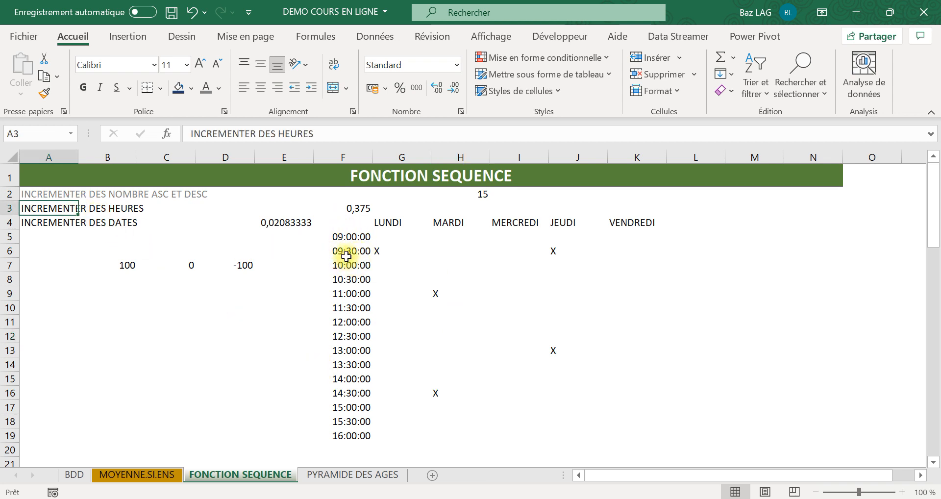
pyautogui.click(202, 88)
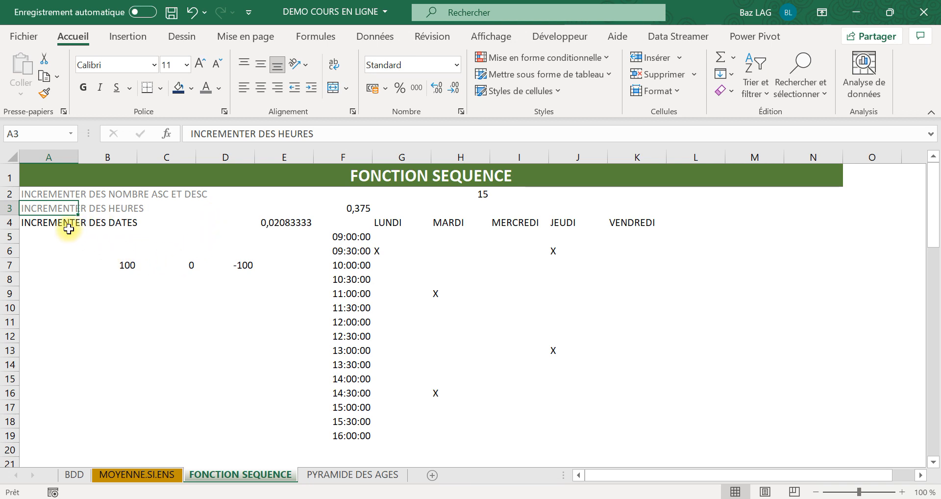
# Apply all borders to the timetable range F4:K19
pyautogui.scroll(-4, 69, 245)
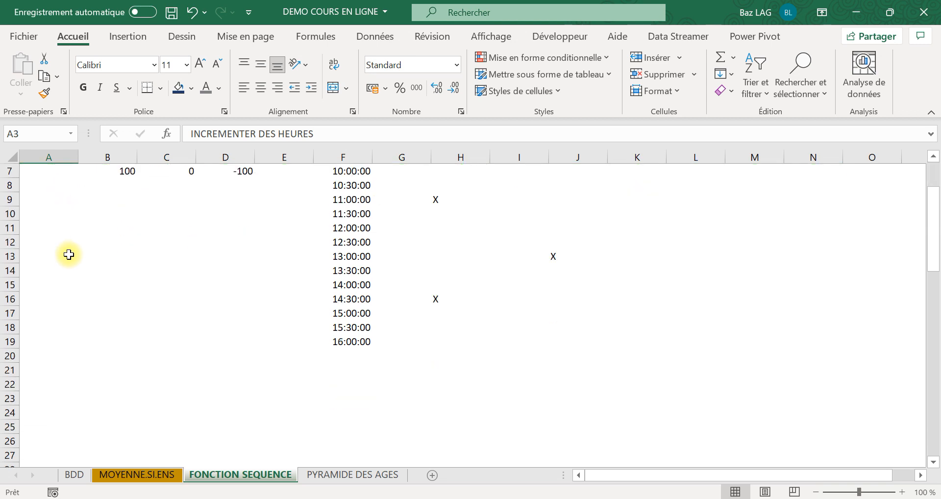
pyautogui.scroll(4, 71, 256)
pyautogui.scroll(-3, 69, 259)
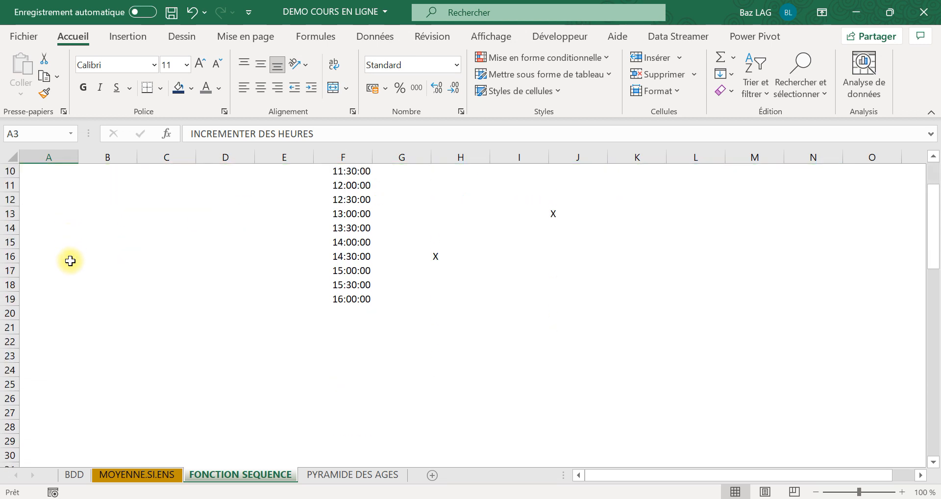
pyautogui.scroll(2, 314, 239)
pyautogui.moveTo(364, 177); pyautogui.dragTo(638, 384)
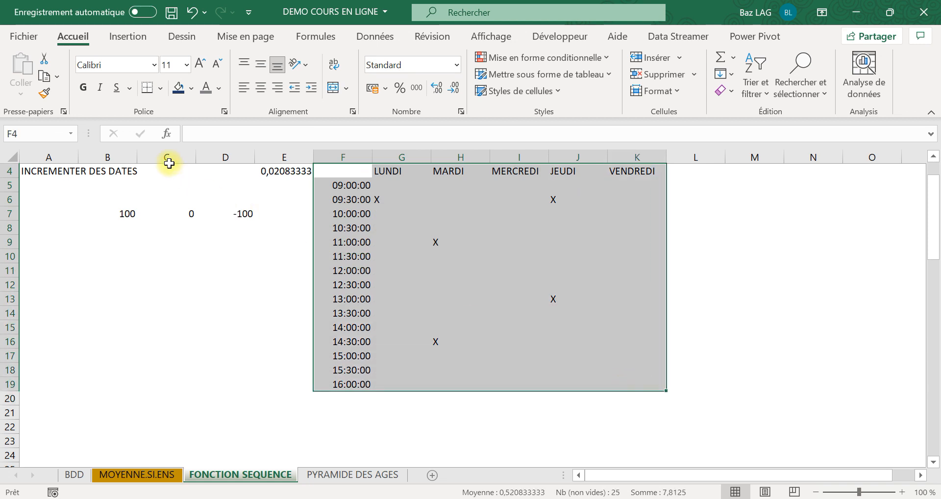
pyautogui.click(160, 90)
pyautogui.click(172, 240)
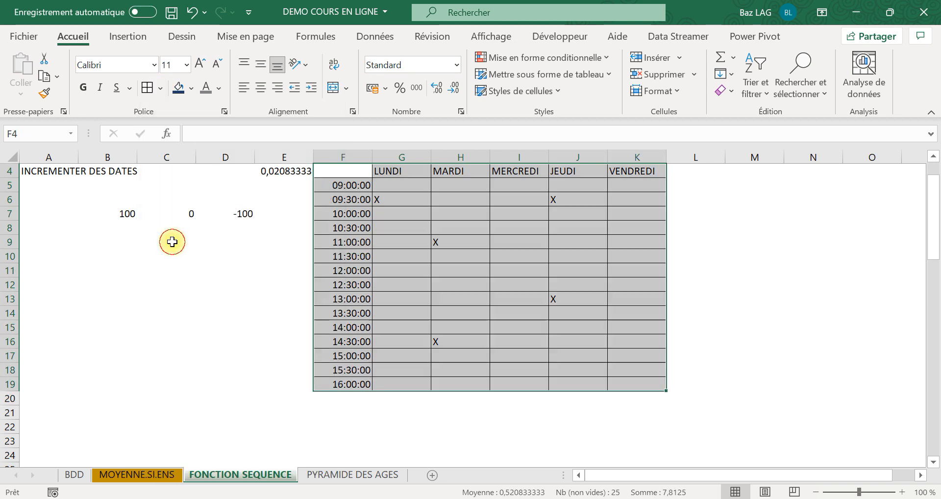
pyautogui.click(210, 287)
pyautogui.scroll(1, 204, 327)
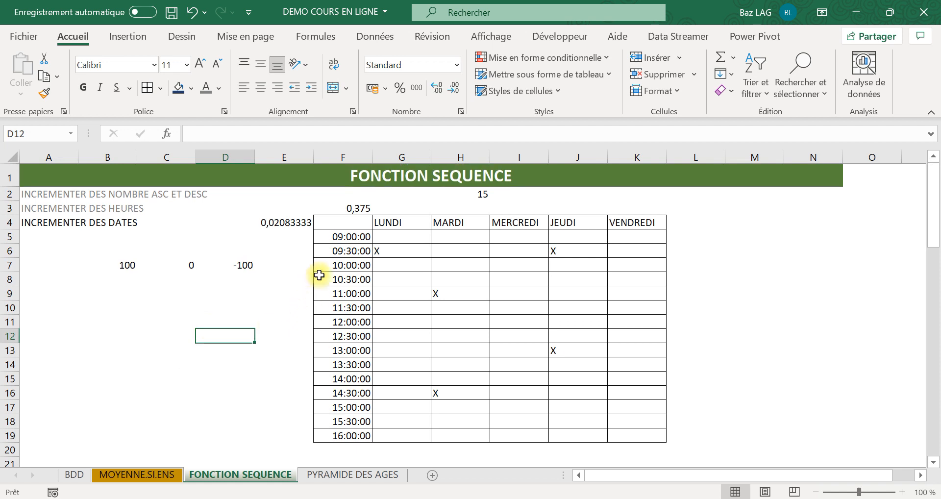
# Centre the weekday headers in G4:K4 both vertically and horizontally
pyautogui.moveTo(393, 228); pyautogui.dragTo(622, 226)
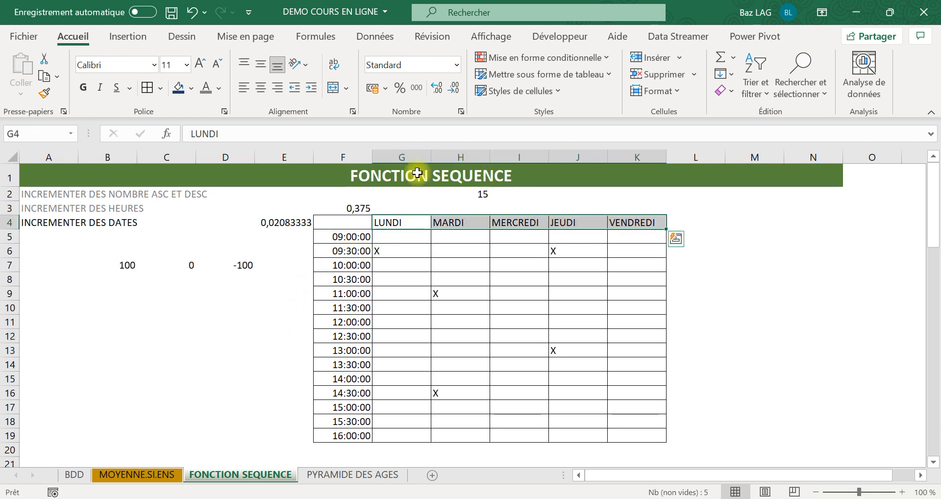
pyautogui.click(260, 65)
pyautogui.click(260, 88)
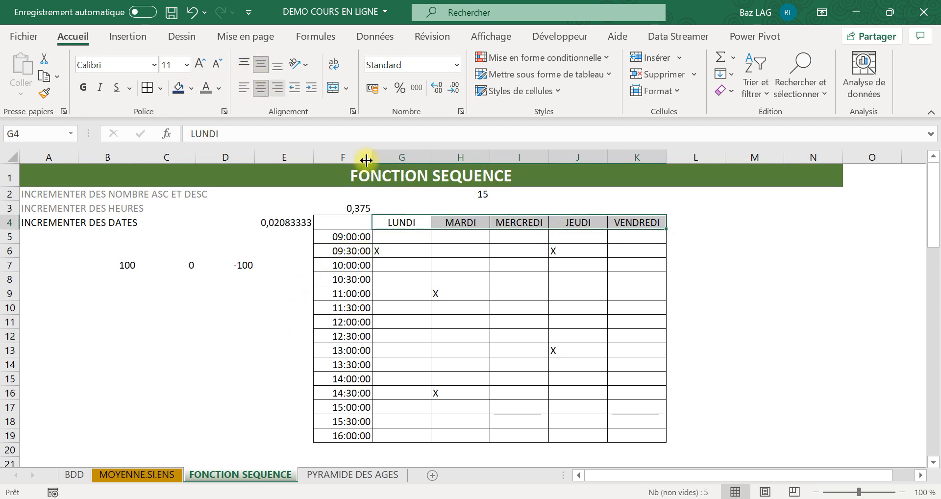
# Centre the contents of the timetable slots G5:K19 and fill those cells with light grey
pyautogui.moveTo(396, 239); pyautogui.dragTo(618, 435)
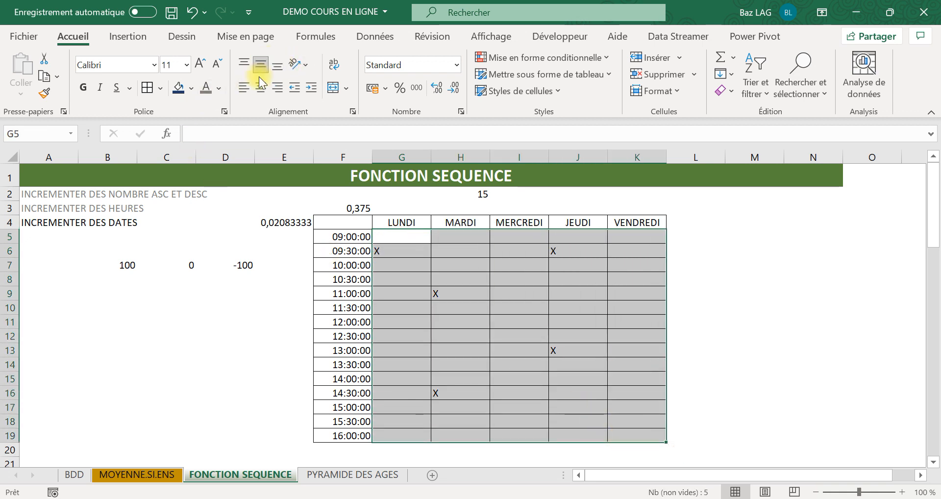
pyautogui.click(263, 96)
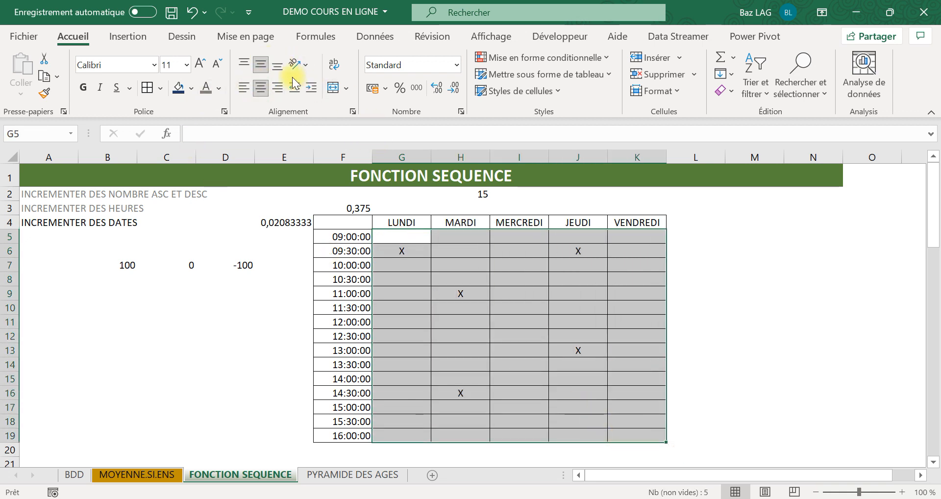
pyautogui.click(190, 89)
pyautogui.click(178, 143)
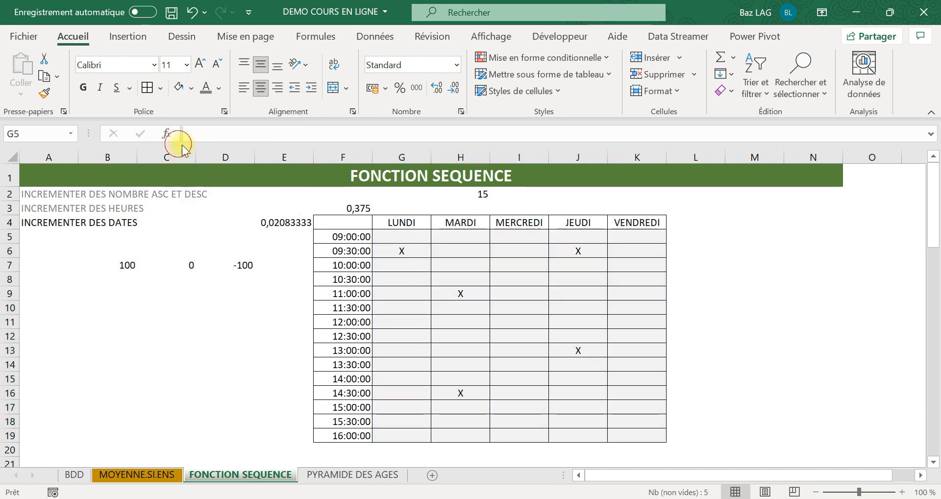
# Format the hour column F4:F19 with a dark green fill and white font
pyautogui.moveTo(343, 227); pyautogui.dragTo(347, 439)
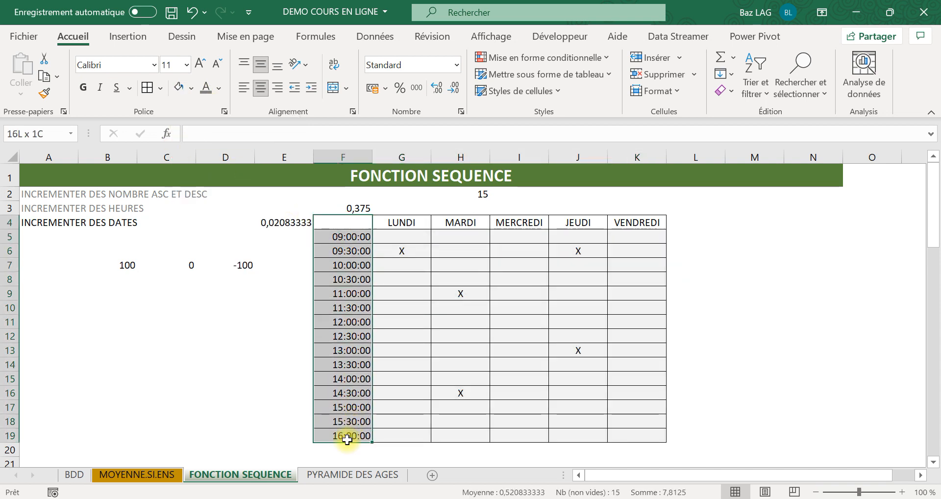
pyautogui.click(191, 88)
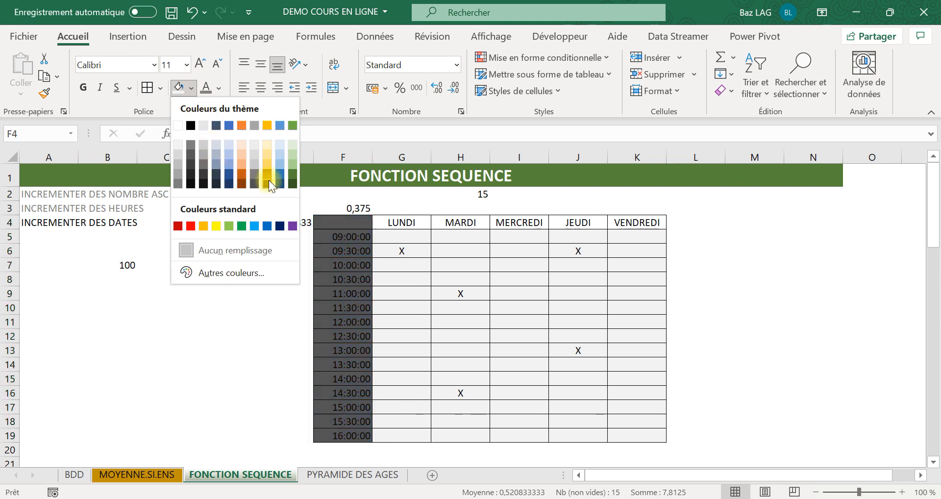
pyautogui.click(292, 173)
pyautogui.click(220, 89)
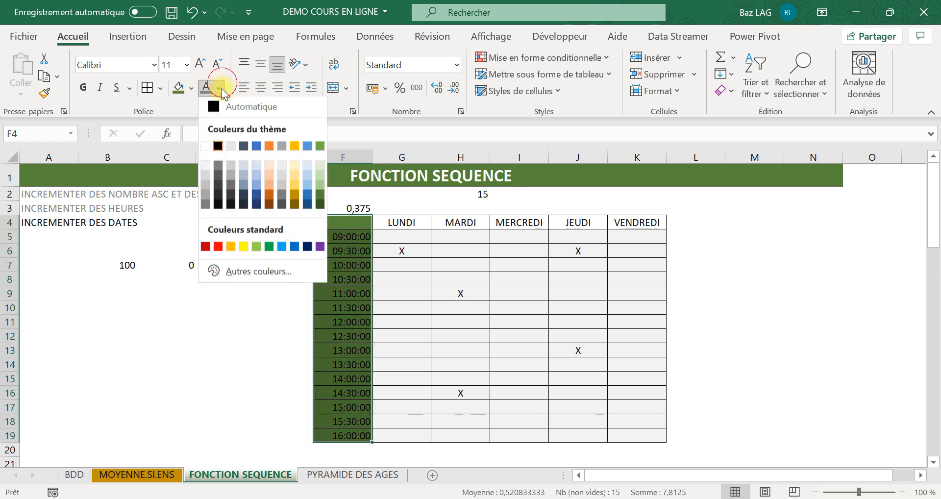
pyautogui.click(205, 146)
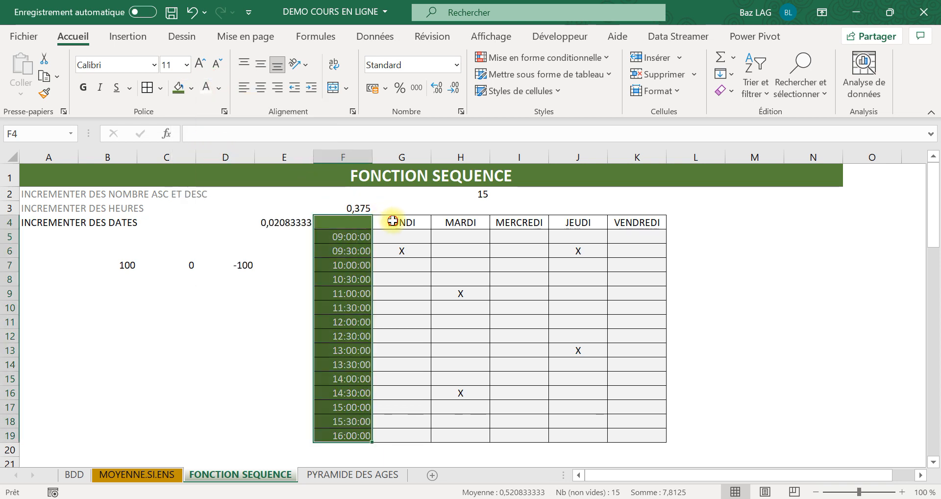
# Give the weekday headers G4:K4 the same dark green fill and white font
pyautogui.moveTo(392, 221); pyautogui.dragTo(614, 226)
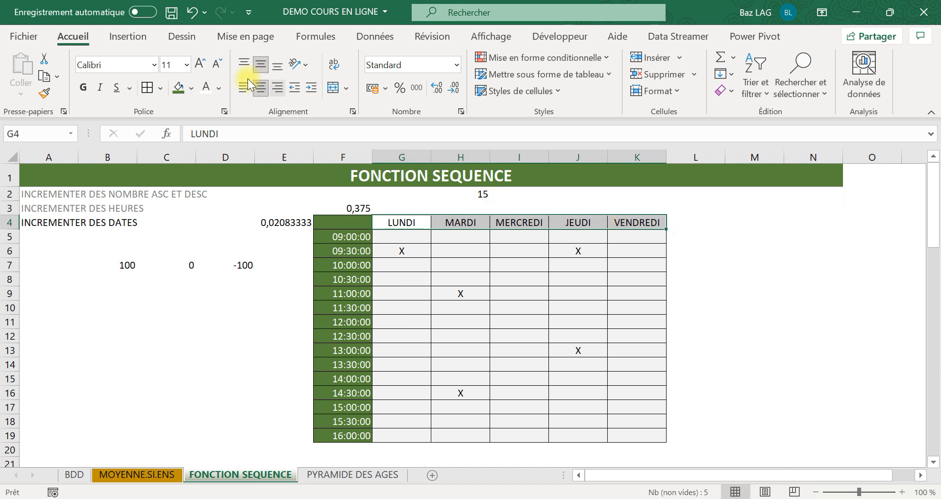
pyautogui.click(191, 89)
pyautogui.click(208, 89)
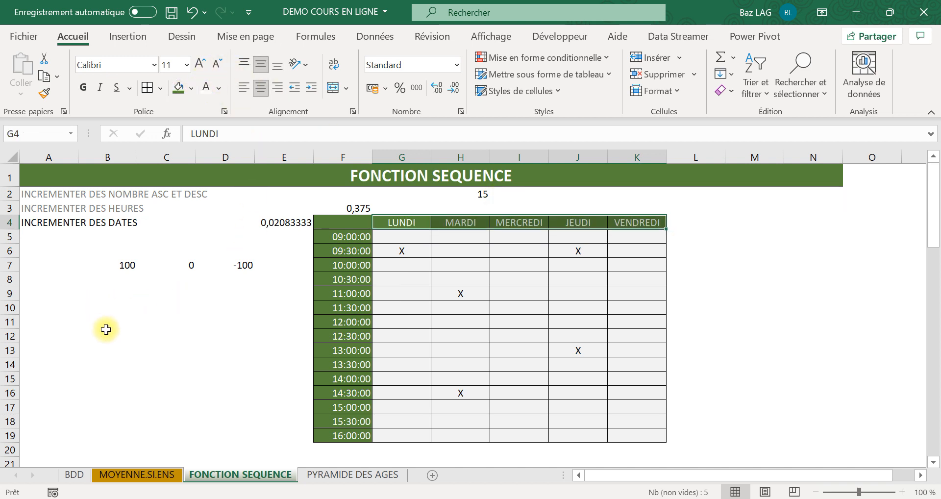
# Clear the formatting of corner cell F4 by copying the format of empty cell F2 onto it
pyautogui.click(317, 199)
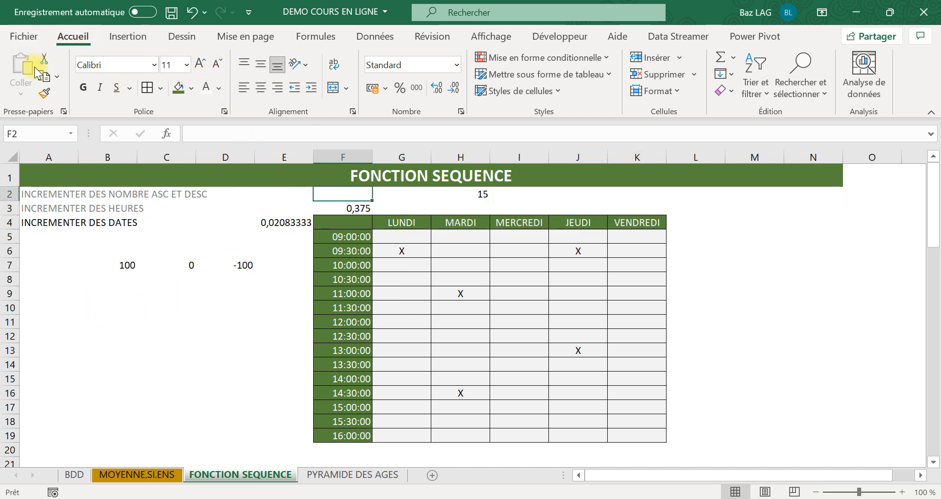
pyautogui.click(44, 93)
pyautogui.click(318, 223)
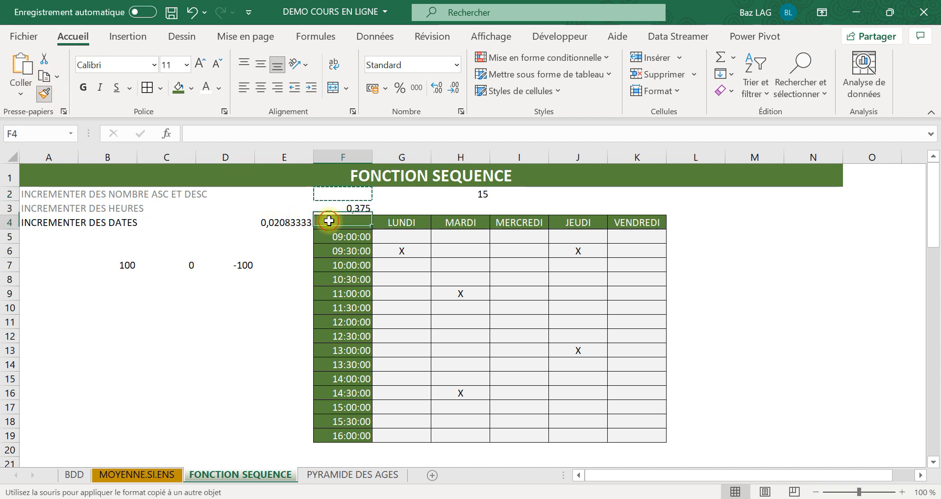
pyautogui.click(133, 352)
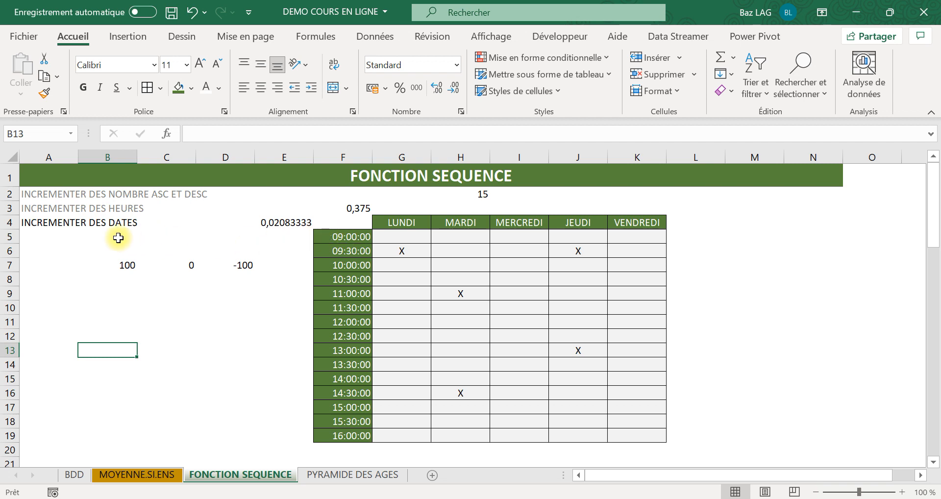
# Review the timetable's helper formulas: the start time in F3, the increment in E4 and the row count in H2
pyautogui.click(96, 195)
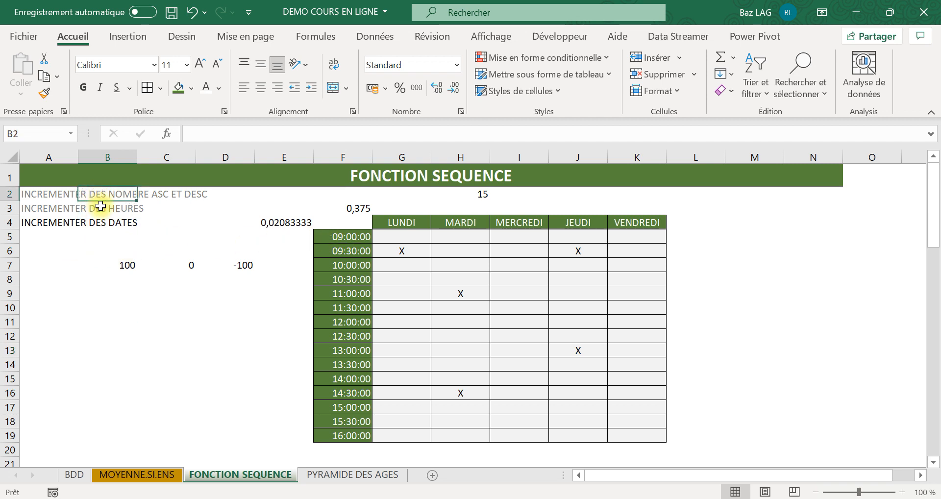
pyautogui.click(49, 211)
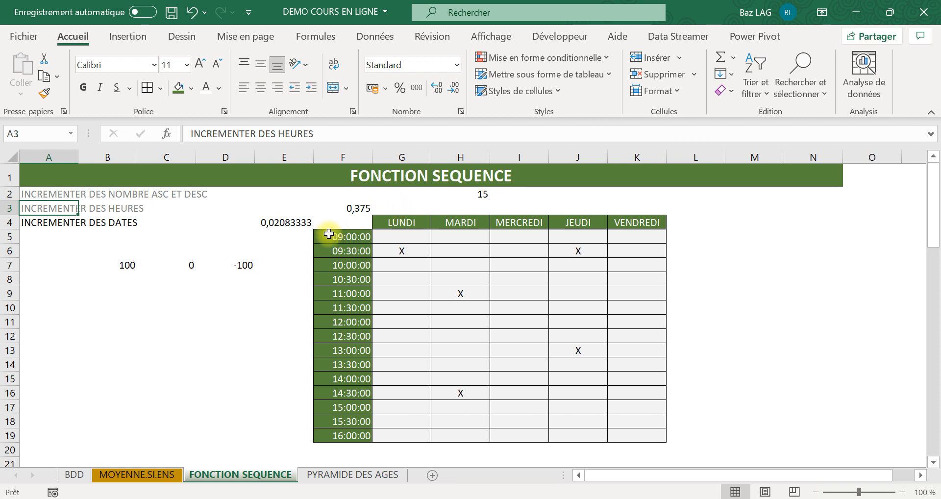
pyautogui.click(361, 210)
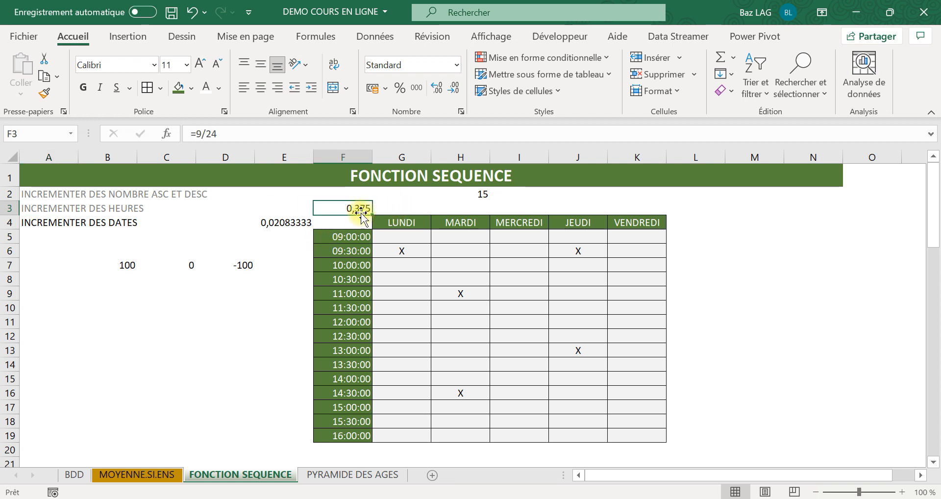
pyautogui.click(288, 222)
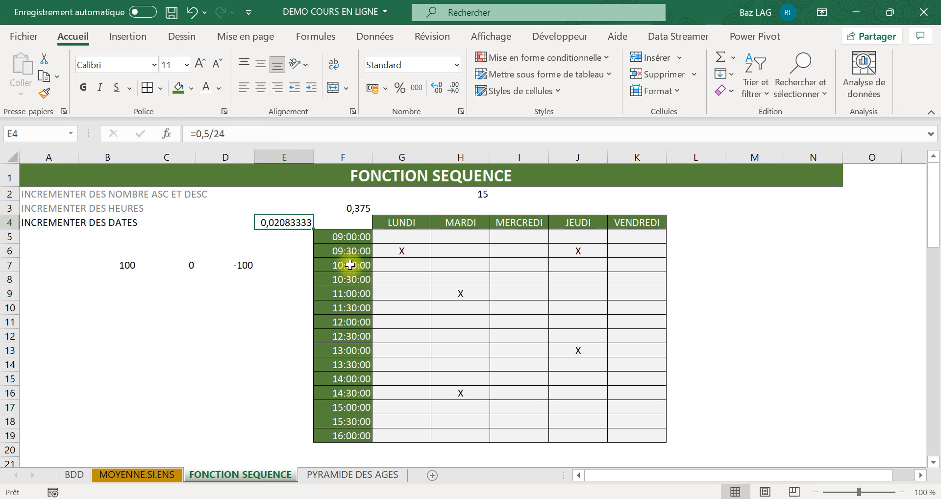
pyautogui.click(477, 193)
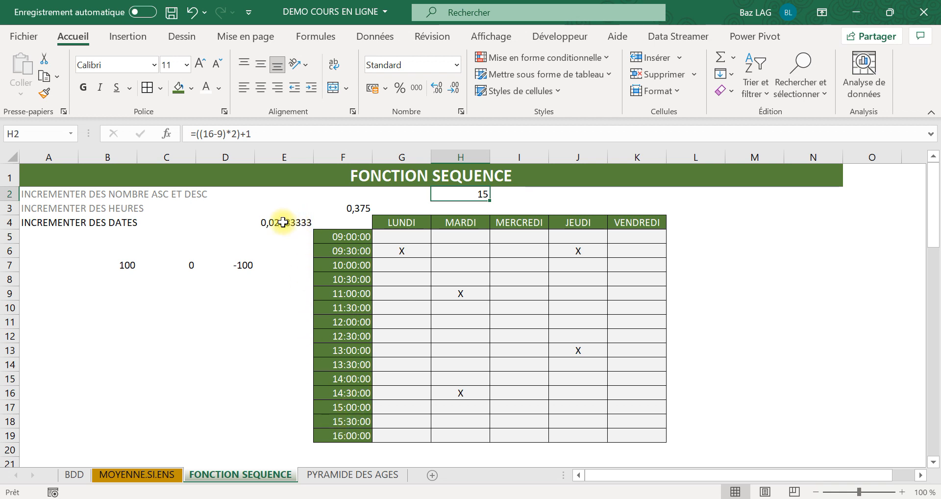
pyautogui.click(283, 222)
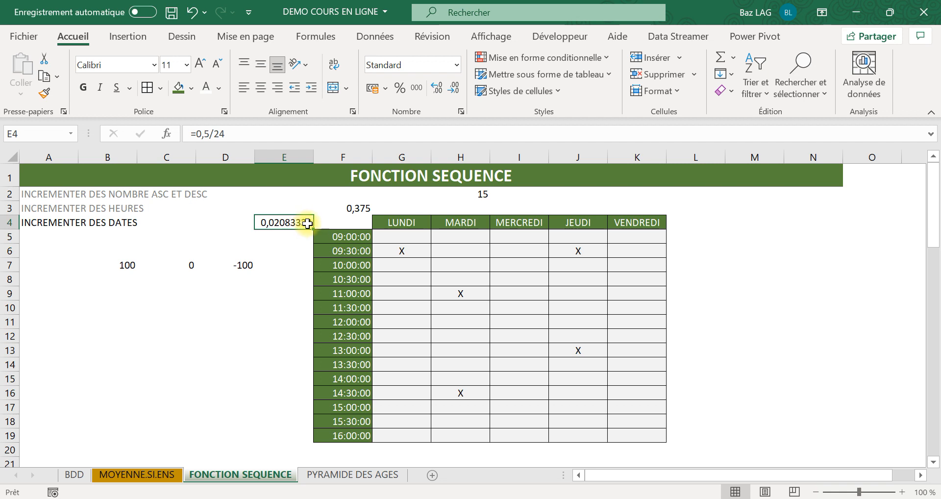
pyautogui.click(466, 195)
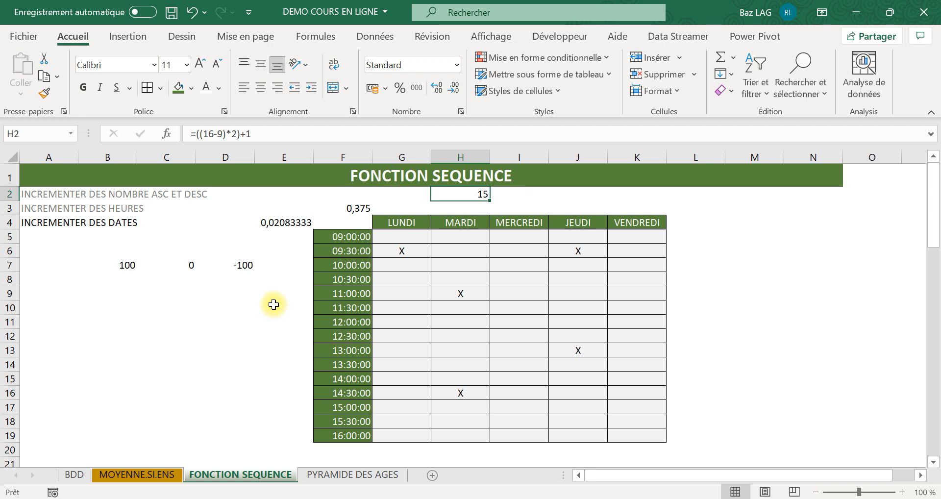
pyautogui.click(190, 343)
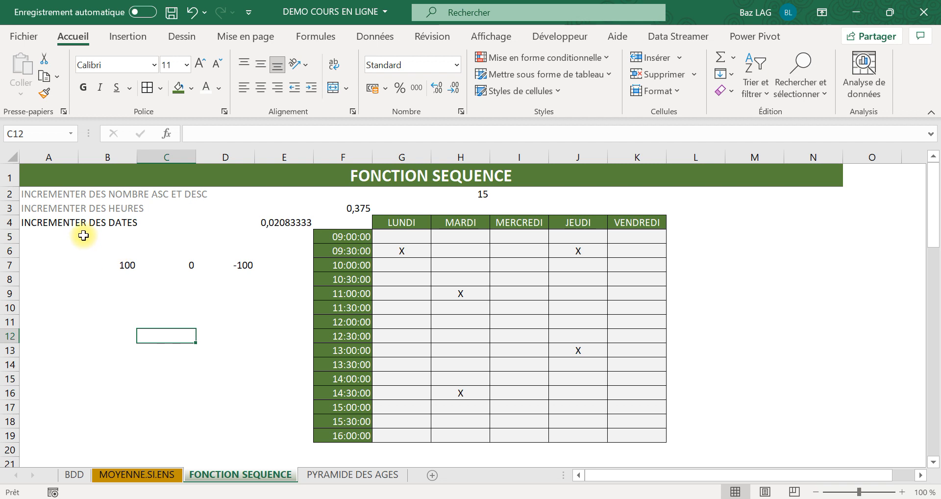
pyautogui.click(81, 225)
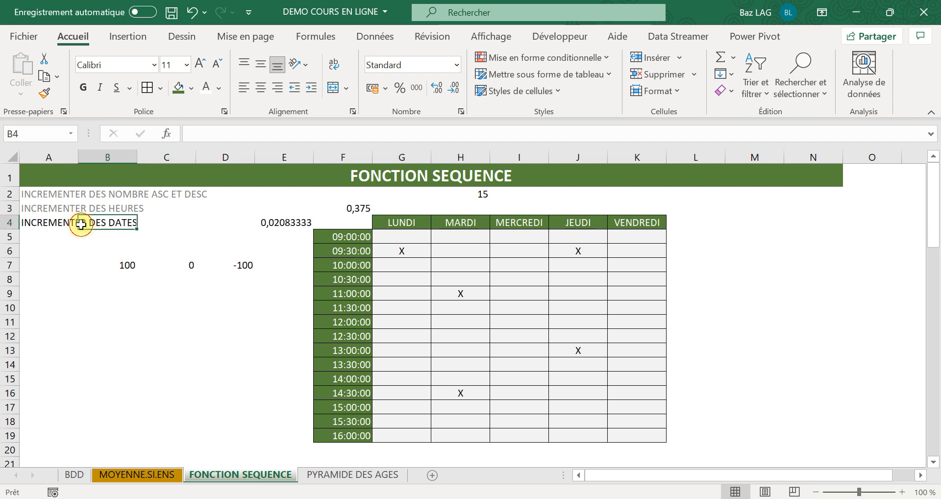
pyautogui.click(41, 226)
pyautogui.scroll(-3, 121, 300)
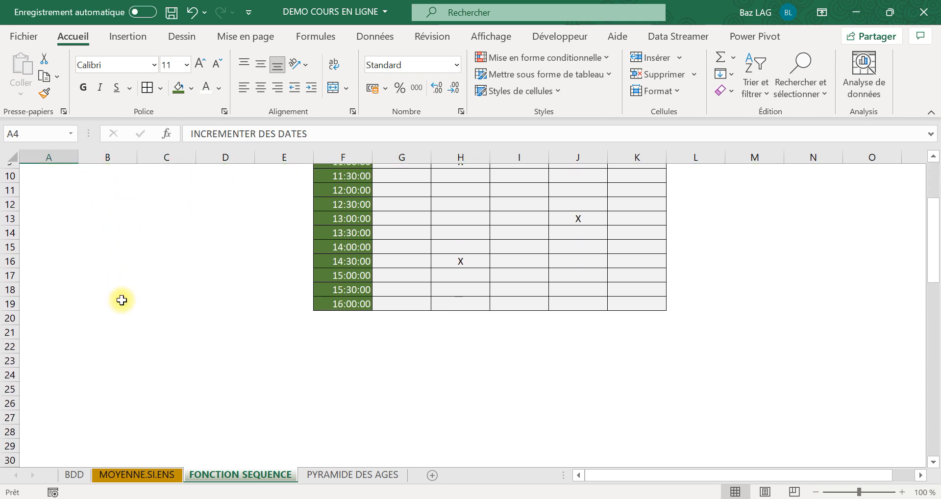
pyautogui.scroll(3, 121, 301)
pyautogui.scroll(-3, 118, 301)
pyautogui.scroll(-1, 112, 300)
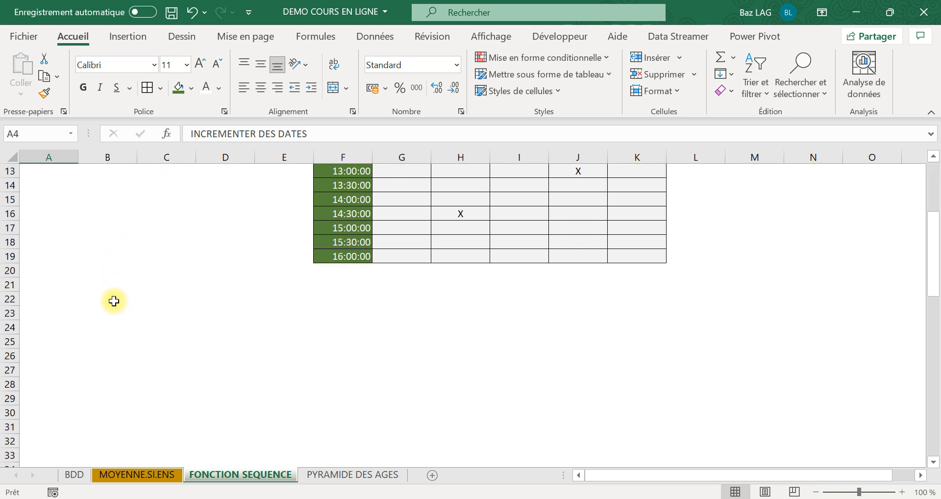
pyautogui.click(108, 299)
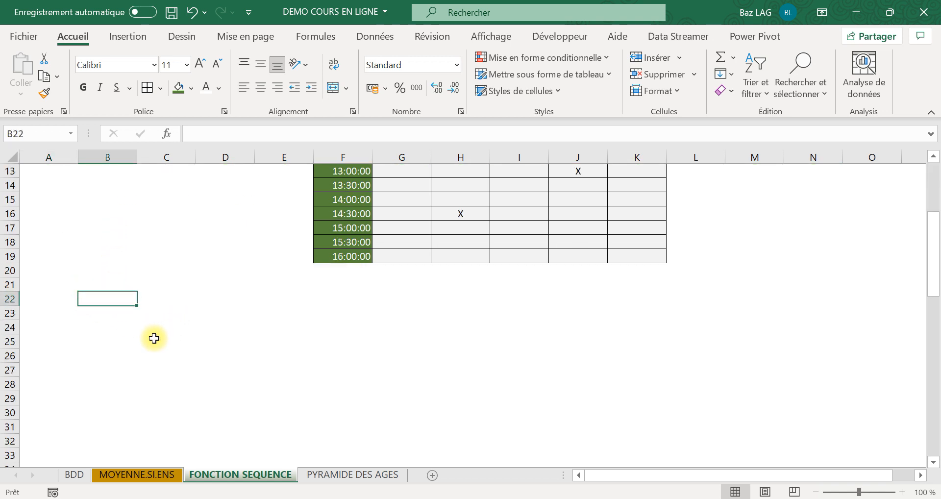
# Narrow the weekday columns G to K to one equal width
pyautogui.scroll(4, 235, 343)
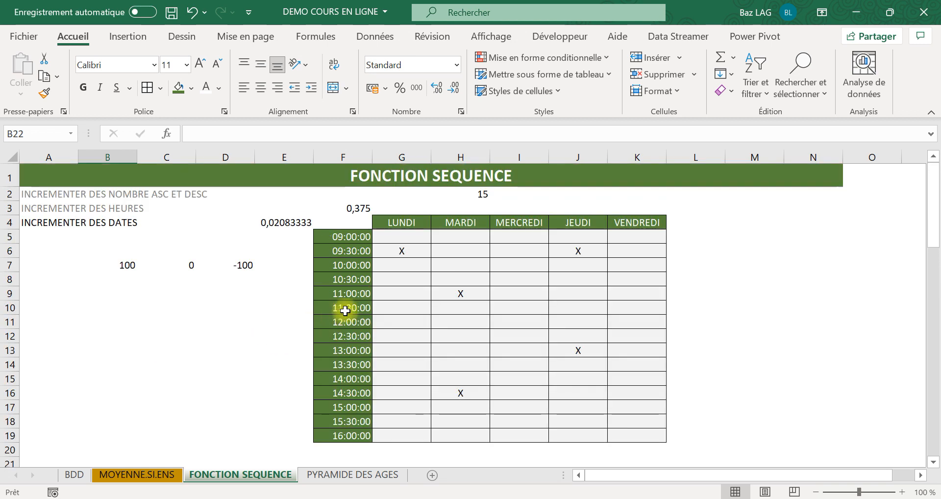
pyautogui.scroll(-3, 118, 346)
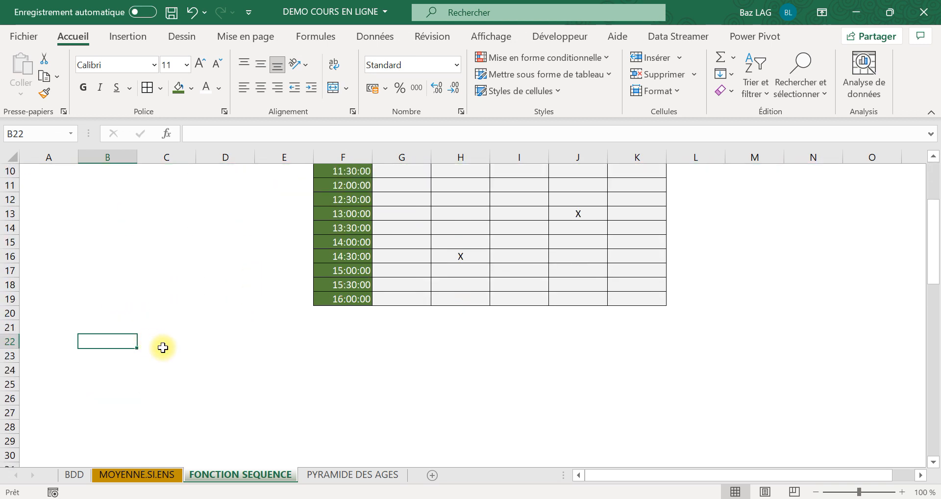
pyautogui.scroll(3, 163, 347)
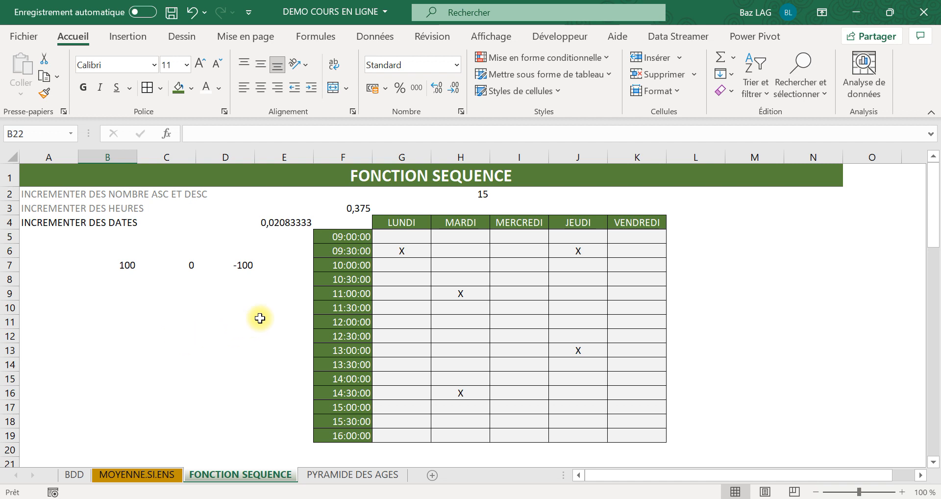
pyautogui.moveTo(418, 156); pyautogui.dragTo(584, 154)
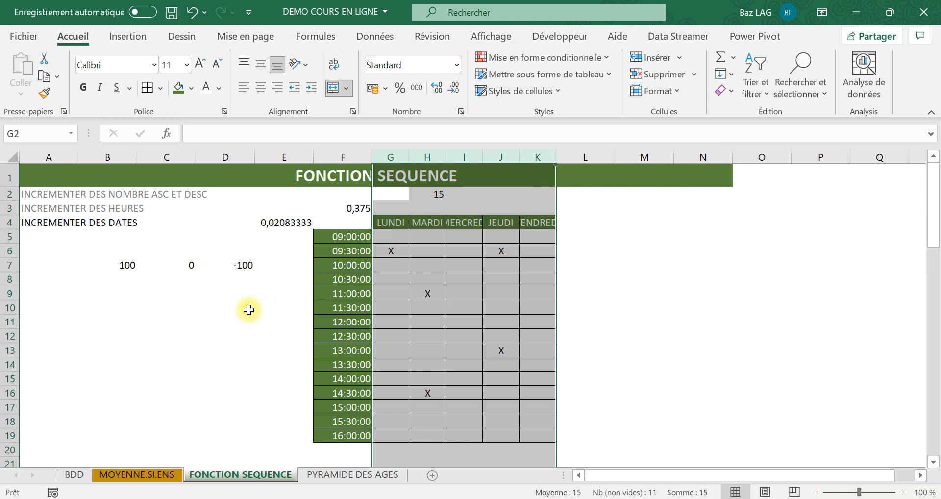
# Enter the label MOIS in cell A22, below the timetable, and make it bold
pyautogui.click(245, 308)
pyautogui.scroll(-3, 192, 370)
pyautogui.click(63, 349)
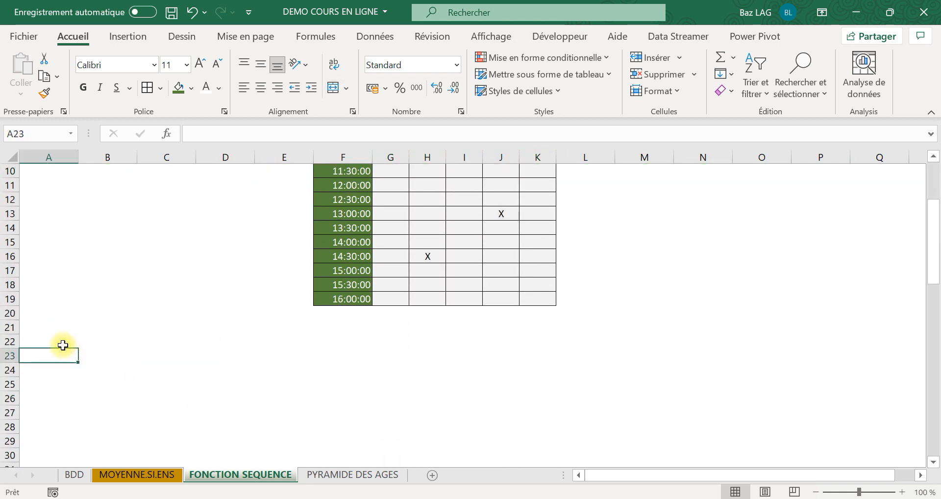
pyautogui.click(73, 339)
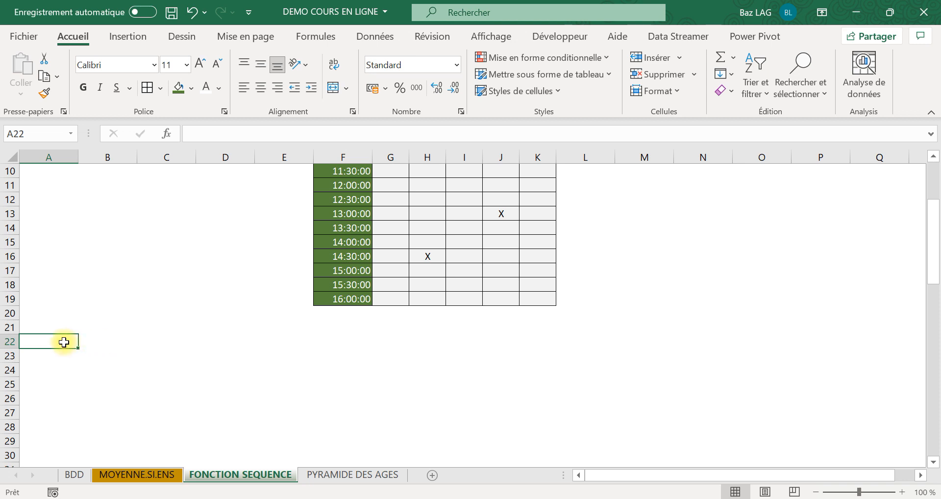
pyautogui.write('M')
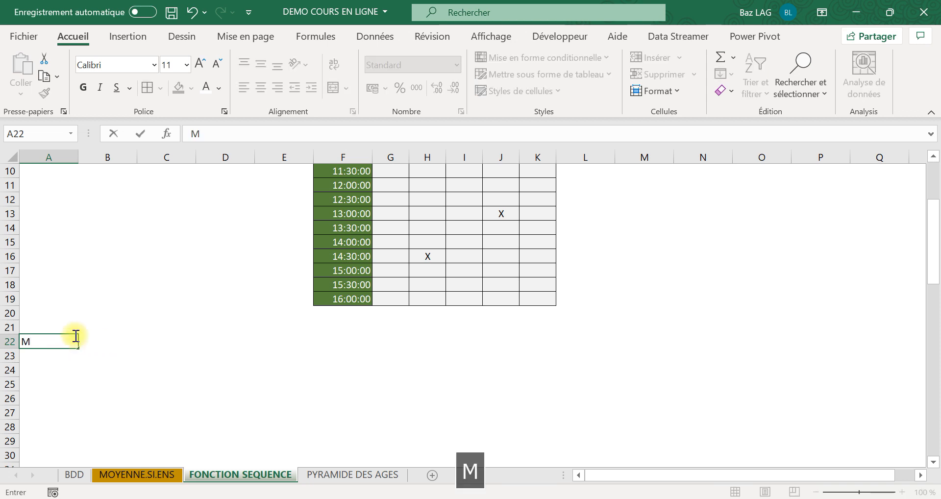
pyautogui.write('OIS')
pyautogui.press('Tab')
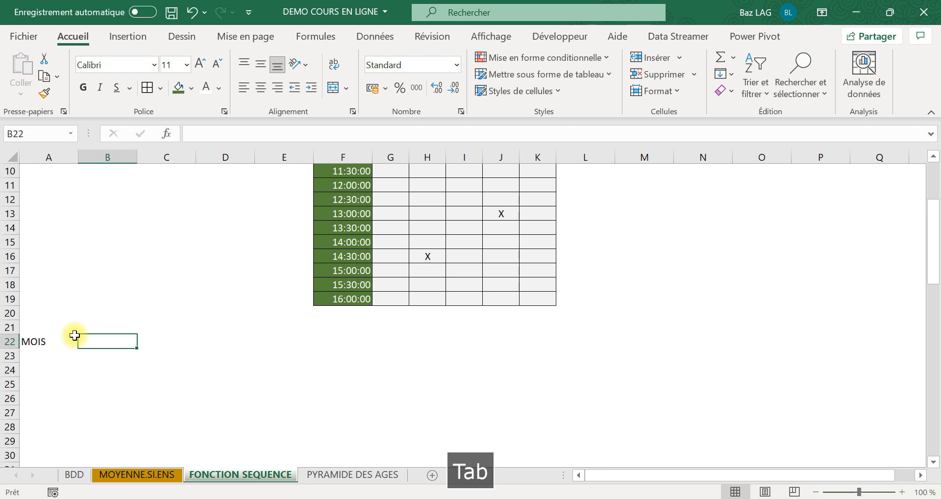
pyautogui.click(27, 338)
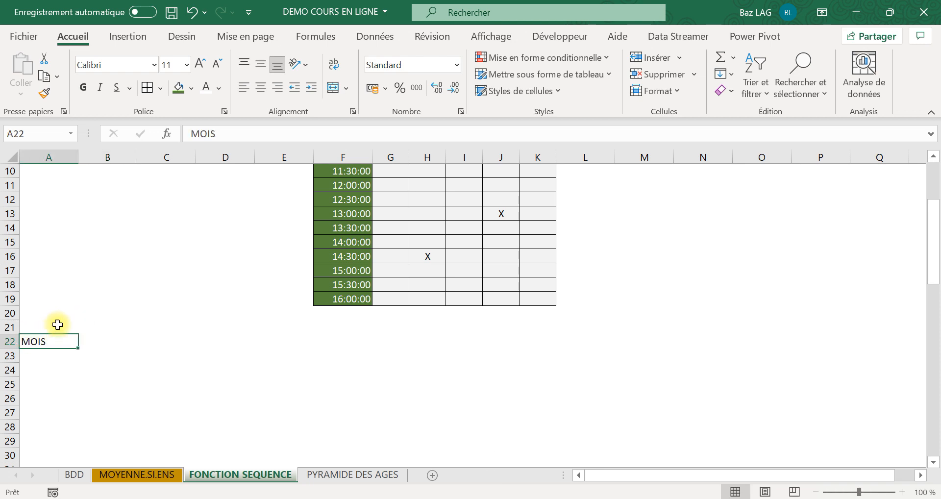
# Give input cell B22, next to the MOIS label, a light gold fill
pyautogui.click(108, 339)
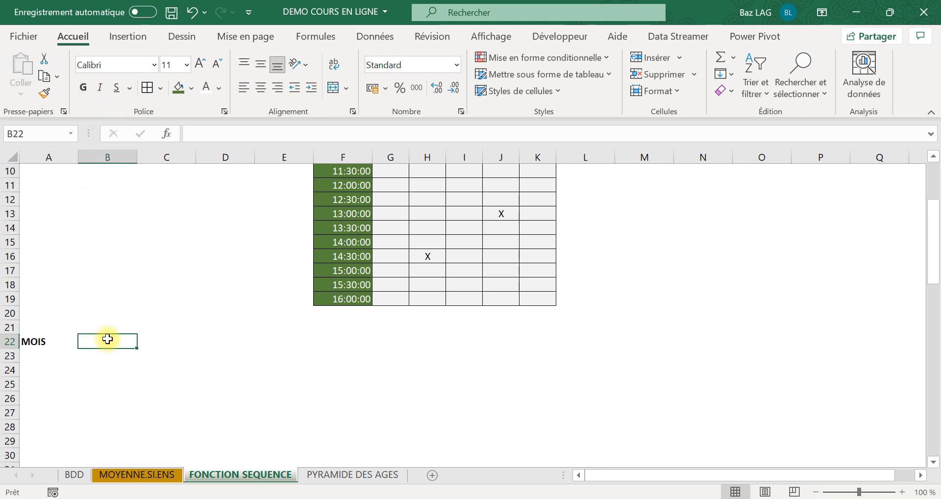
pyautogui.click(191, 88)
pyautogui.click(268, 145)
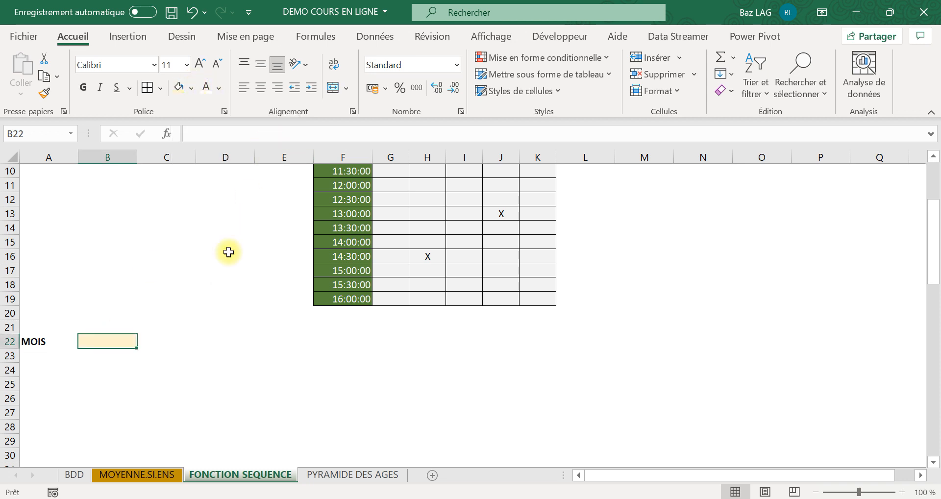
pyautogui.click(171, 339)
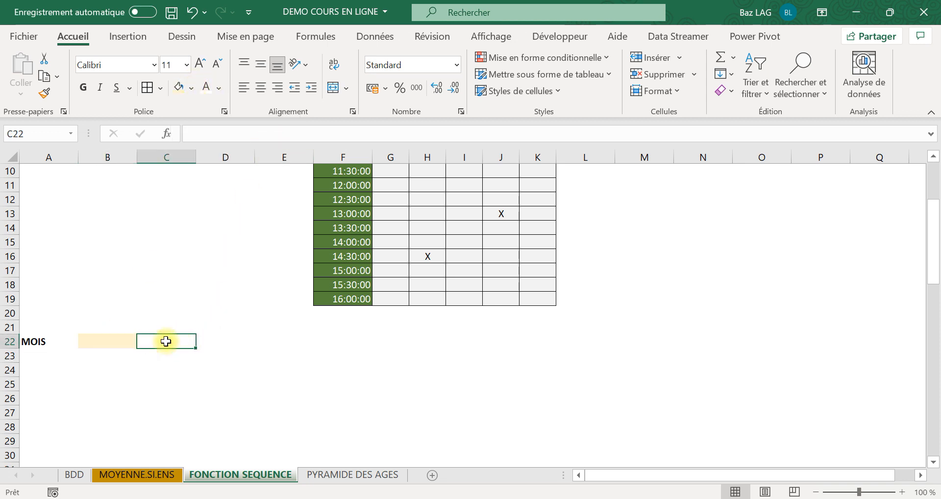
# Enter the month's start date 01/01/2020 in cell B22
pyautogui.click(121, 338)
pyautogui.write('01')
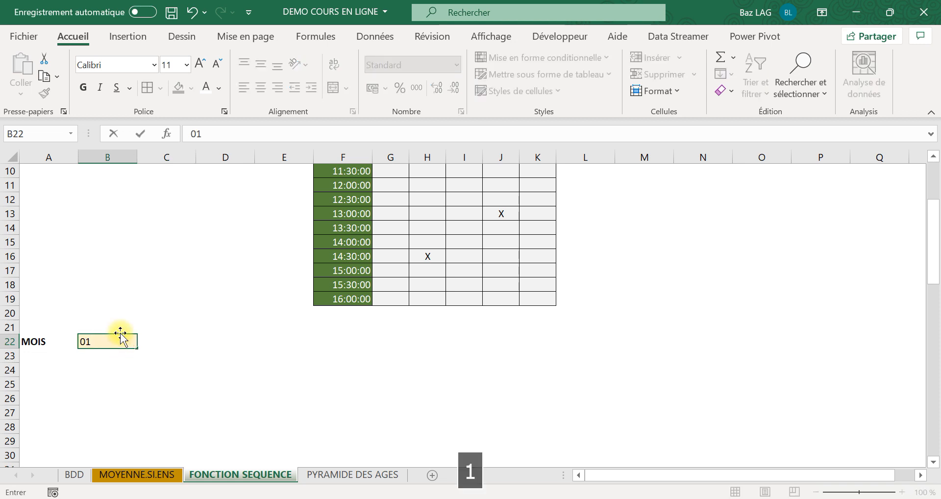
pyautogui.write('/01/')
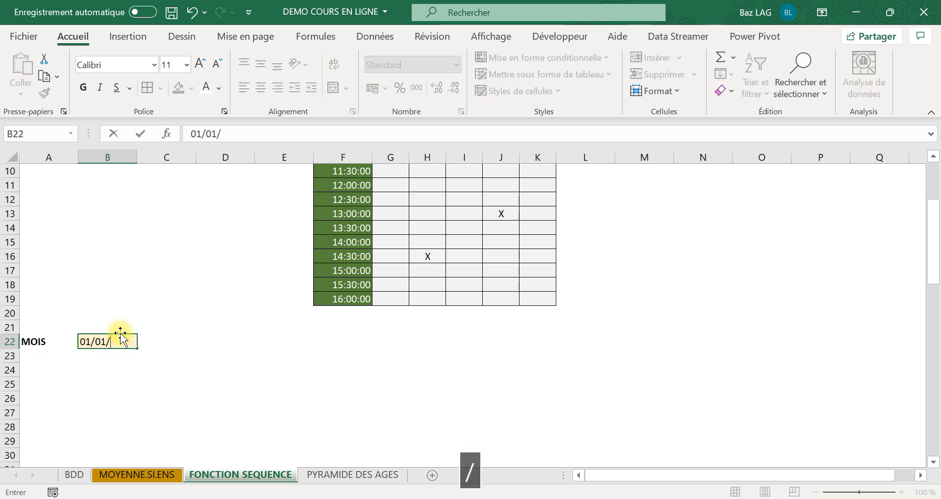
pyautogui.write('2020')
pyautogui.press('Tab')
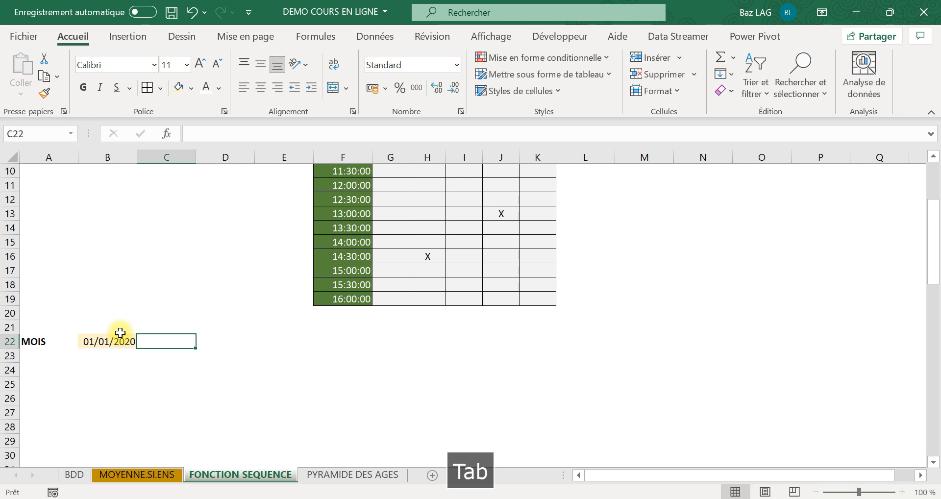
# Calculate the last day of the month in C22 with the formula =FIN.MOIS(B22;0)
pyautogui.press('capslock')
pyautogui.write('=')
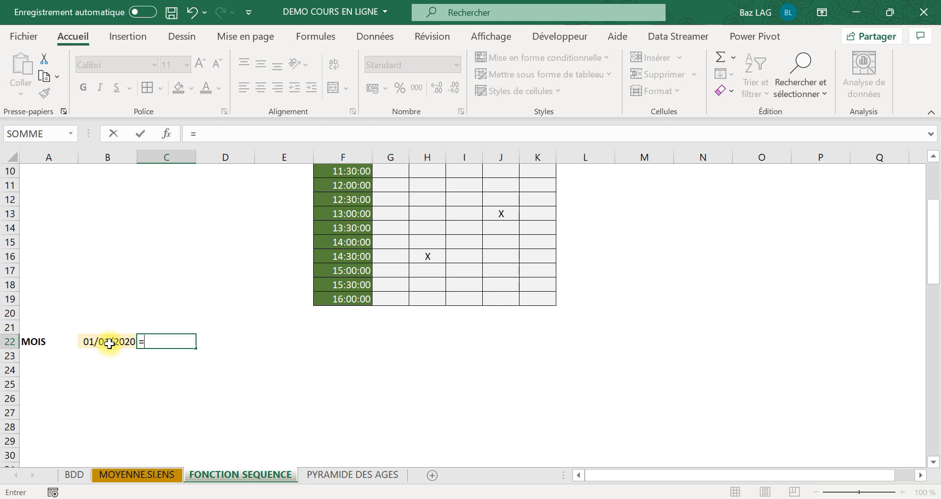
pyautogui.write('fin')
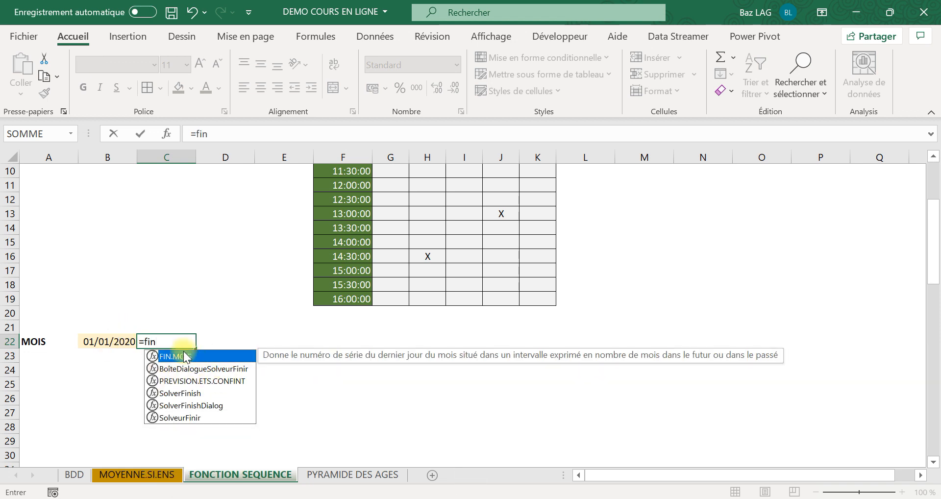
pyautogui.doubleClick(185, 357)
pyautogui.click(107, 340)
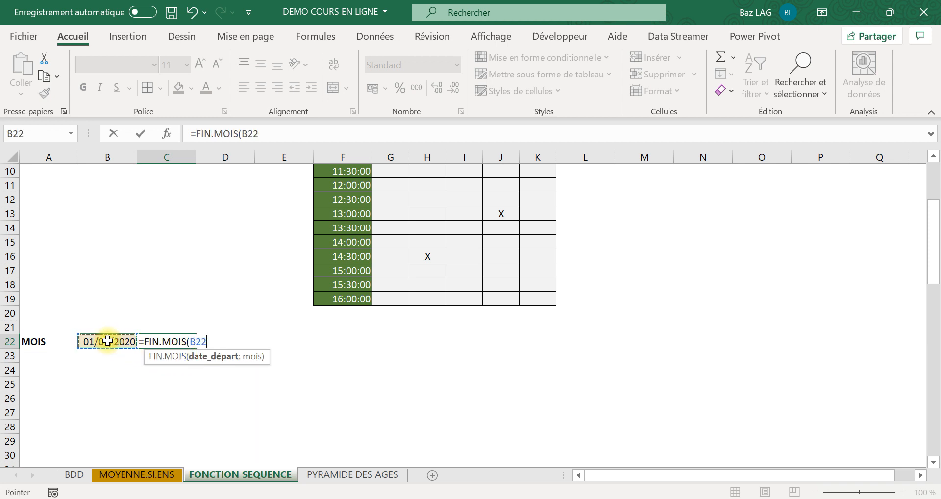
pyautogui.write(';')
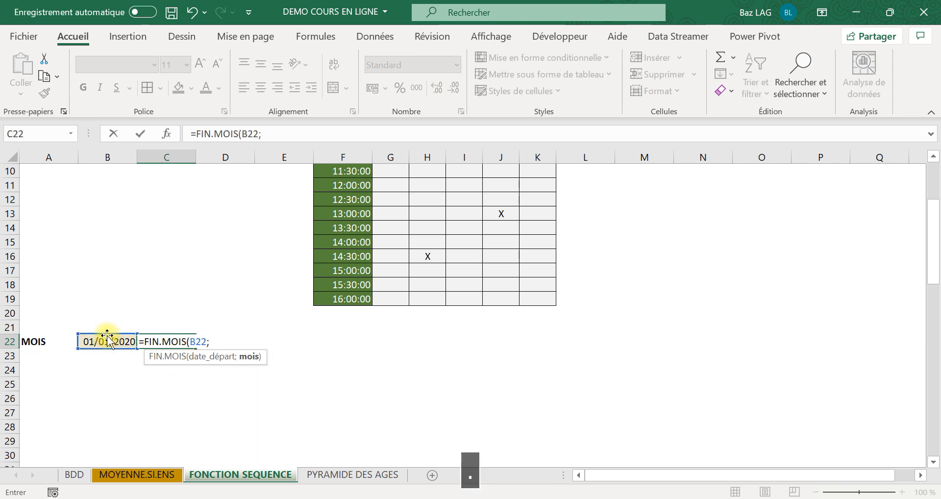
pyautogui.write('0')
pyautogui.press('capslock')
pyautogui.write(')')
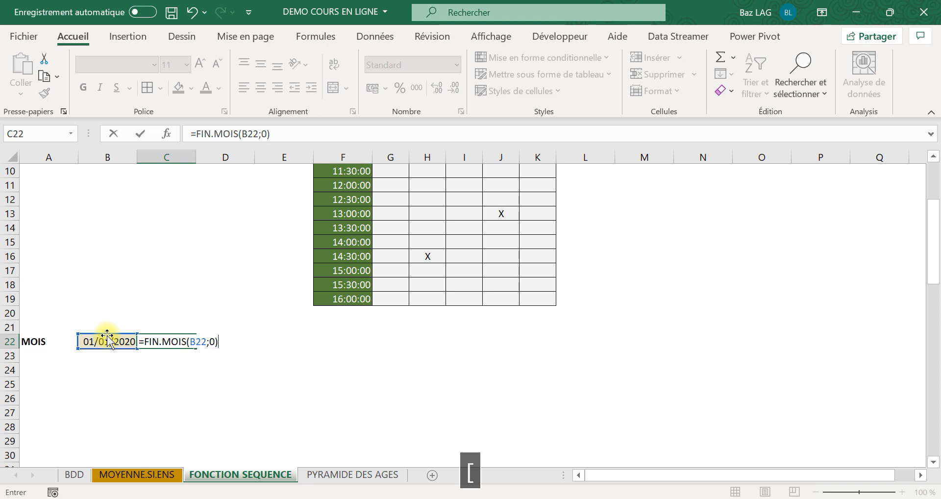
pyautogui.press('Return')
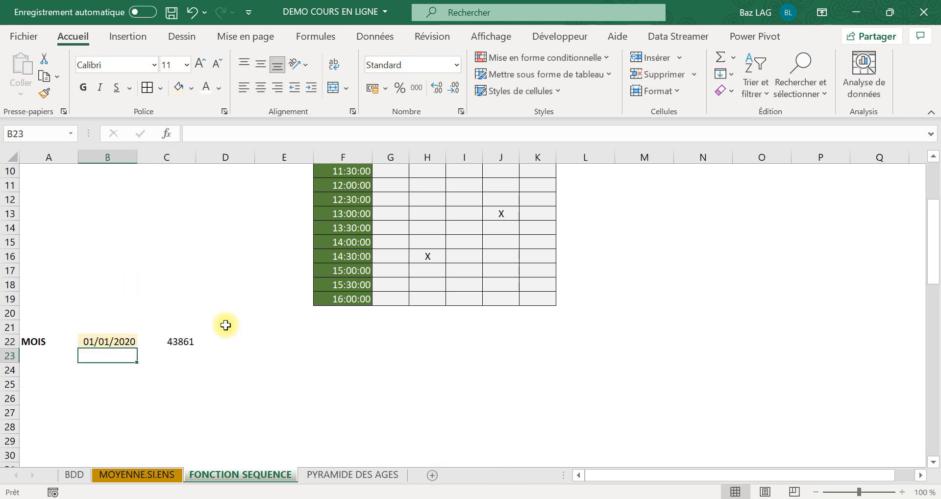
# Apply the Date number format to the month-end result in C22
pyautogui.click(188, 340)
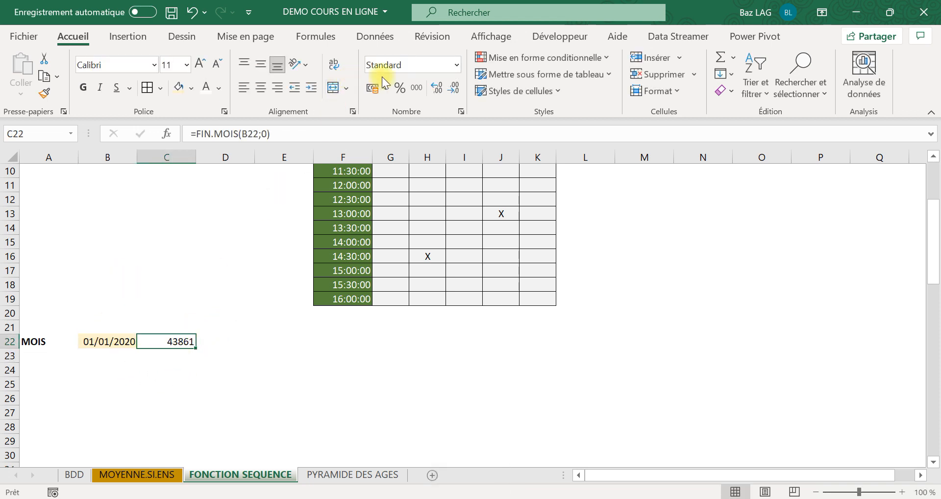
pyautogui.click(407, 64)
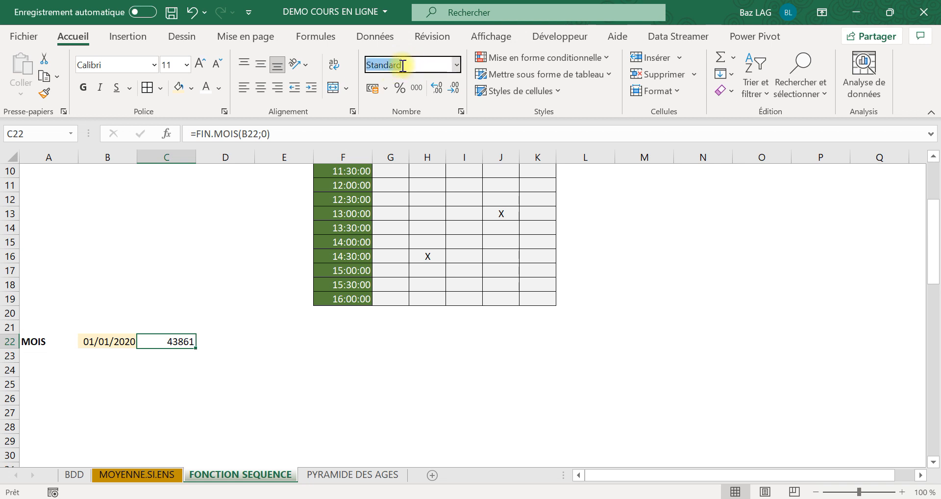
pyautogui.write('Date')
pyautogui.press('Return')
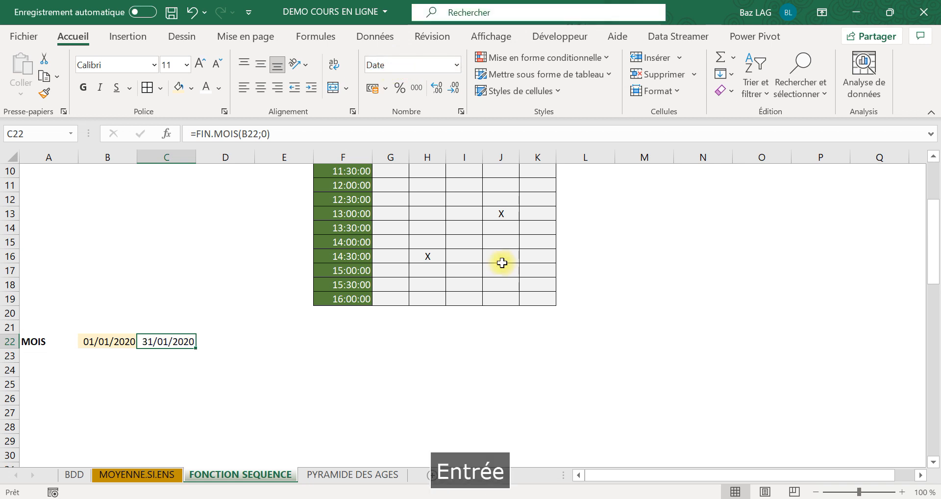
# Change the start date in B22 to 01/03/2020
pyautogui.click(113, 342)
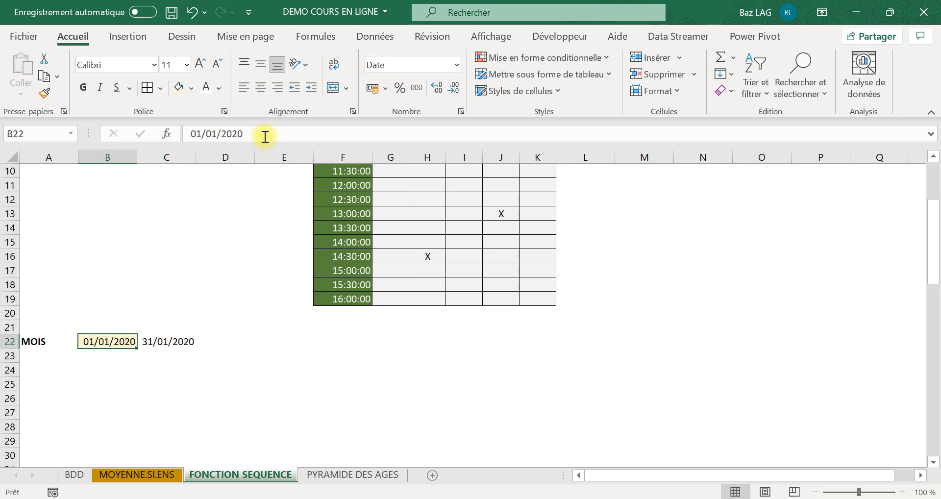
pyautogui.click(239, 134)
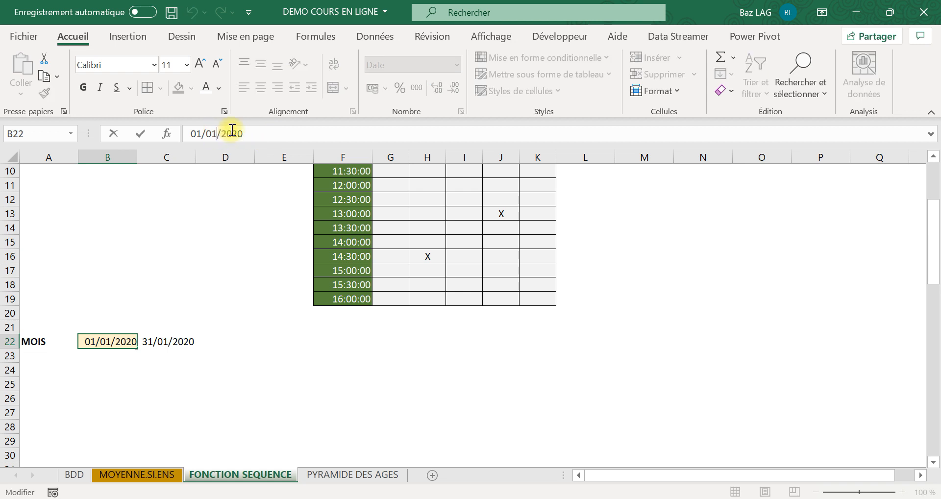
pyautogui.press('BackSpace')
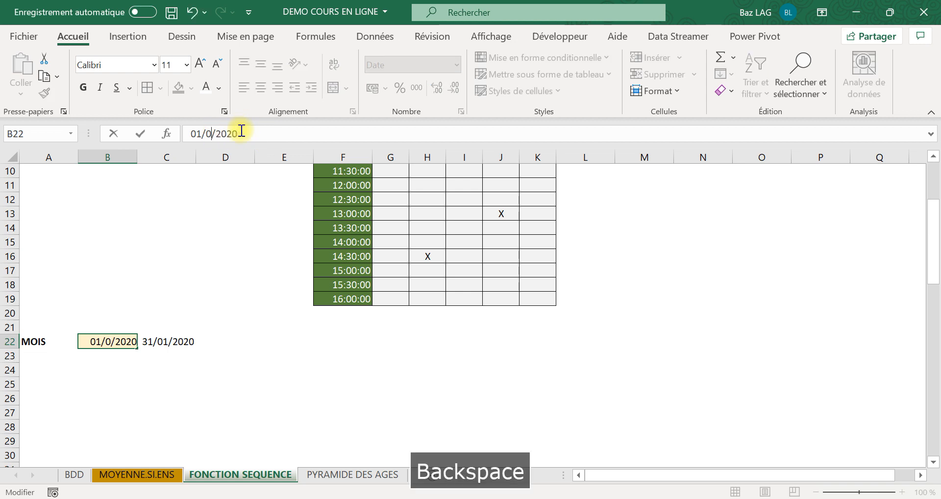
pyautogui.write('"')
pyautogui.press('capslock')
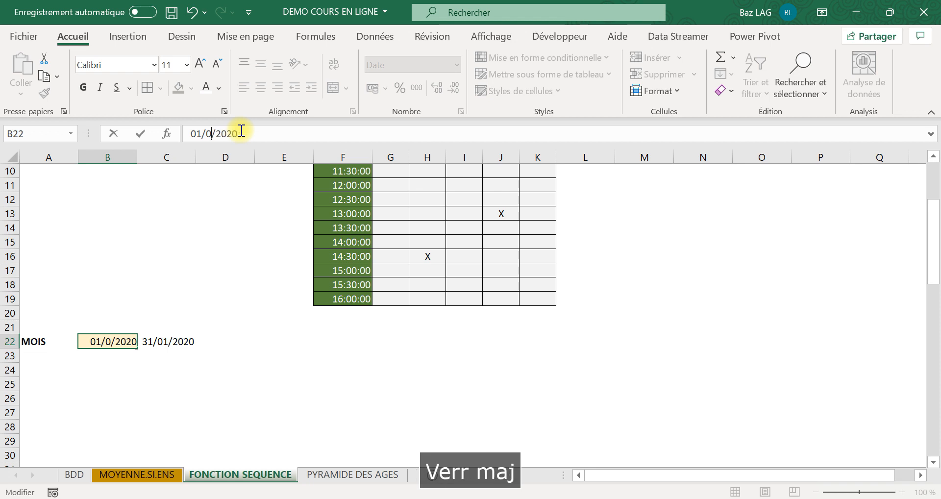
pyautogui.press('BackSpace')
pyautogui.write('3')
pyautogui.press('Return')
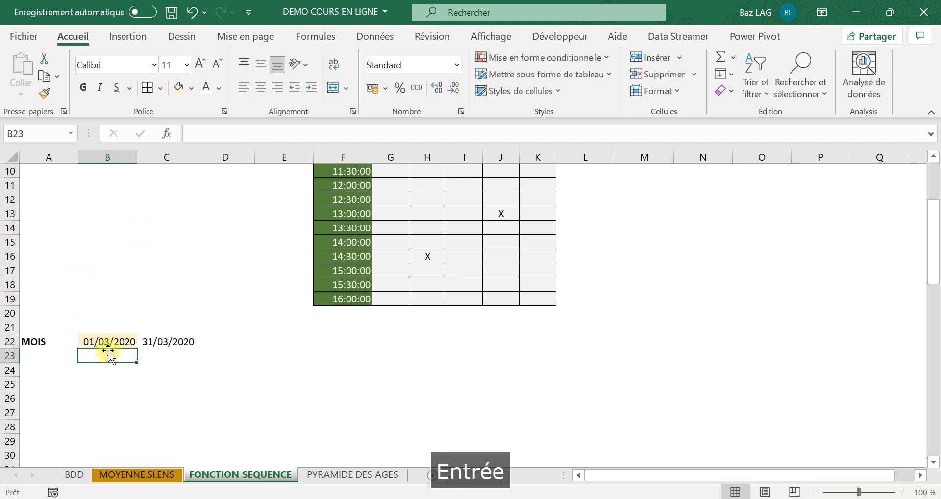
# Set the font color of the month-end date in C22 to red
pyautogui.click(184, 343)
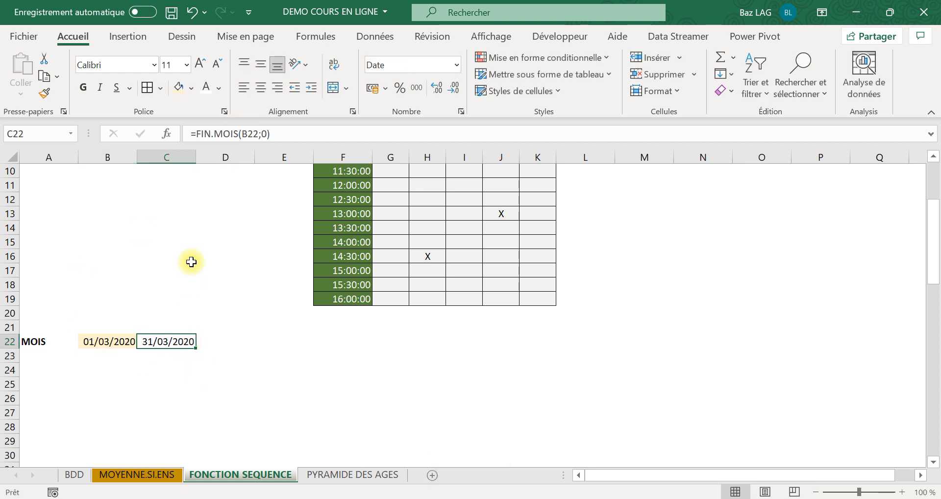
pyautogui.click(220, 87)
pyautogui.click(217, 246)
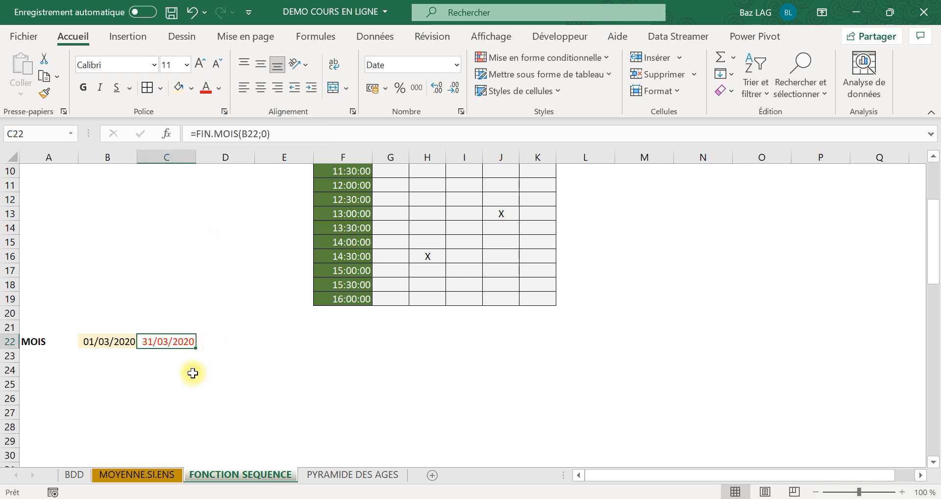
pyautogui.click(223, 383)
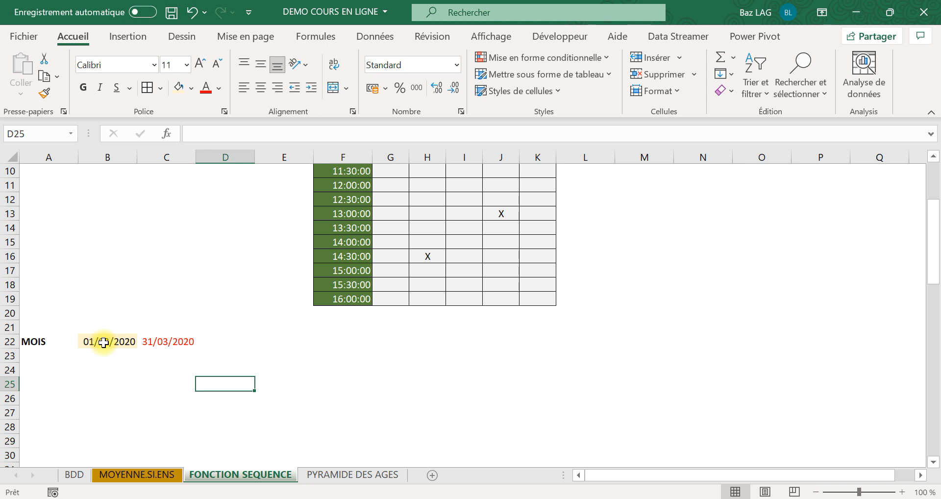
# Compare the month's start date in B22 with the month-end formula in C22
pyautogui.click(125, 384)
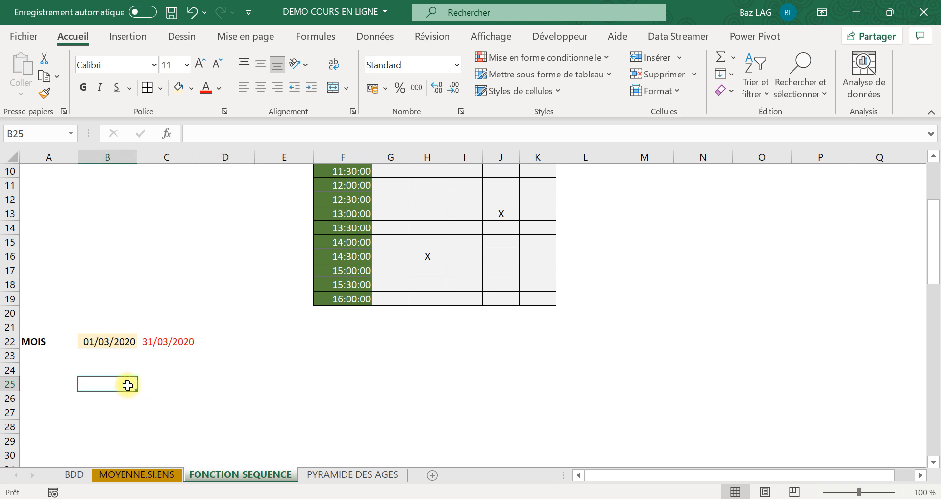
pyautogui.click(103, 341)
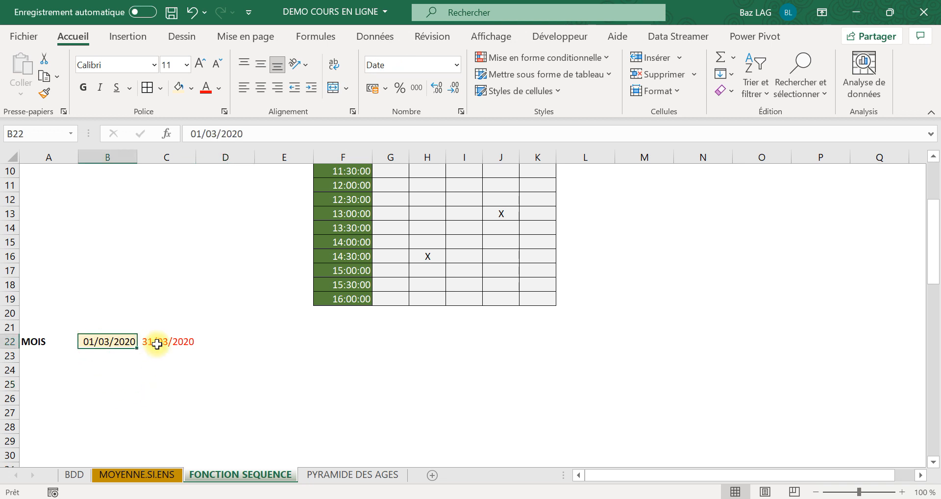
pyautogui.click(156, 343)
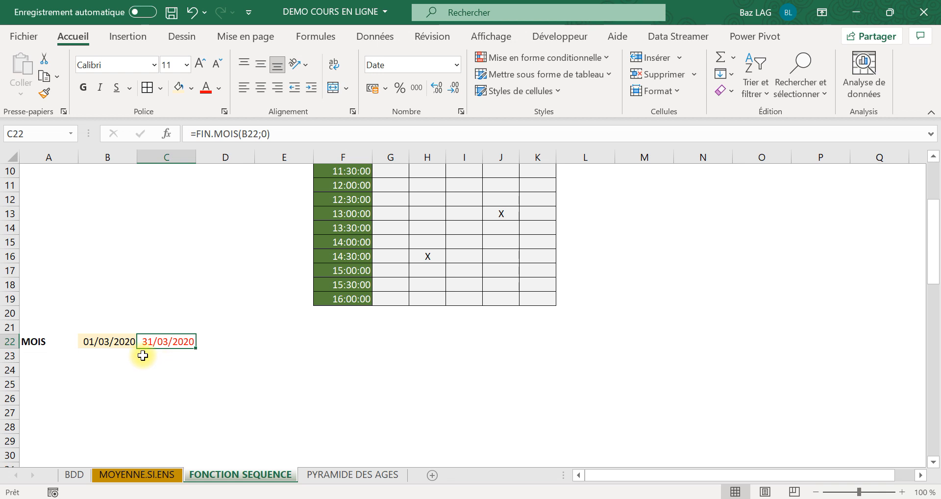
pyautogui.click(103, 338)
pyautogui.click(177, 345)
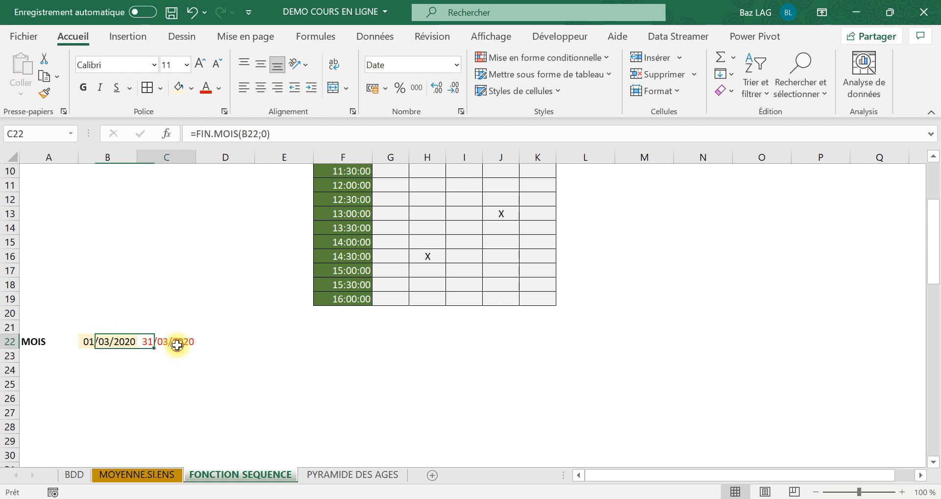
# Enter the formula =C22-B22 in D22 to calculate the days between the month's start and end dates
pyautogui.click(232, 341)
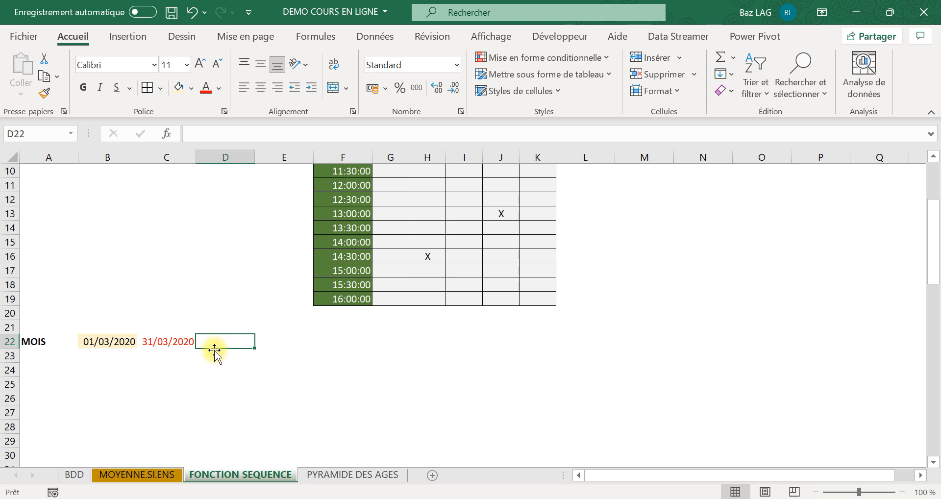
pyautogui.write('=')
pyautogui.press('Escape')
pyautogui.press('capslock')
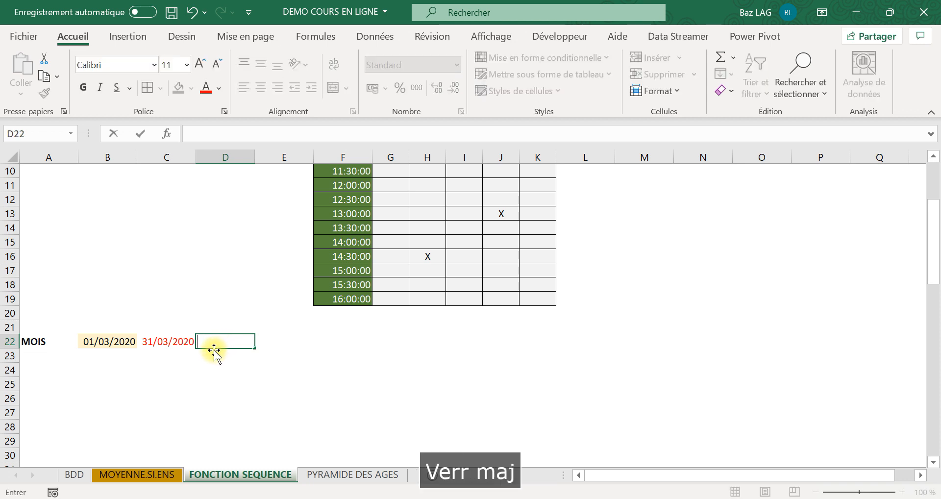
pyautogui.write('=')
pyautogui.scroll(3, 175, 356)
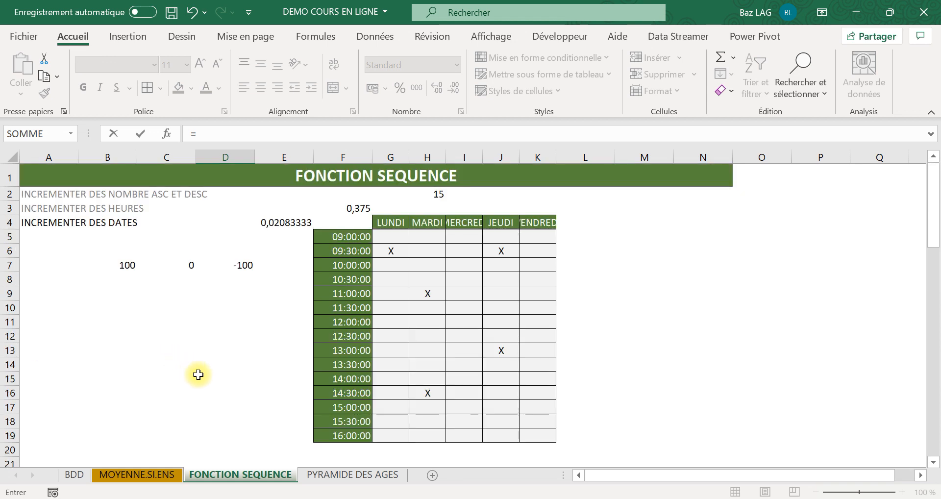
pyautogui.scroll(-1, 198, 375)
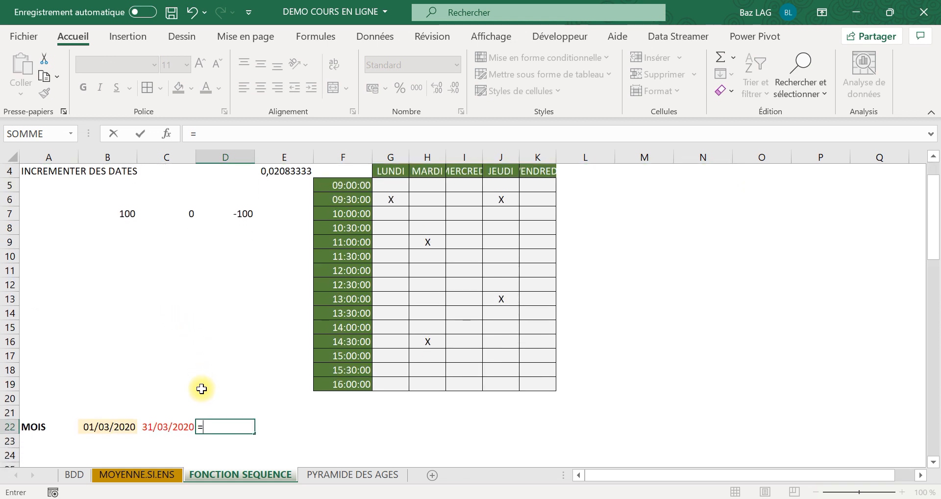
pyautogui.click(160, 424)
pyautogui.press('capslock')
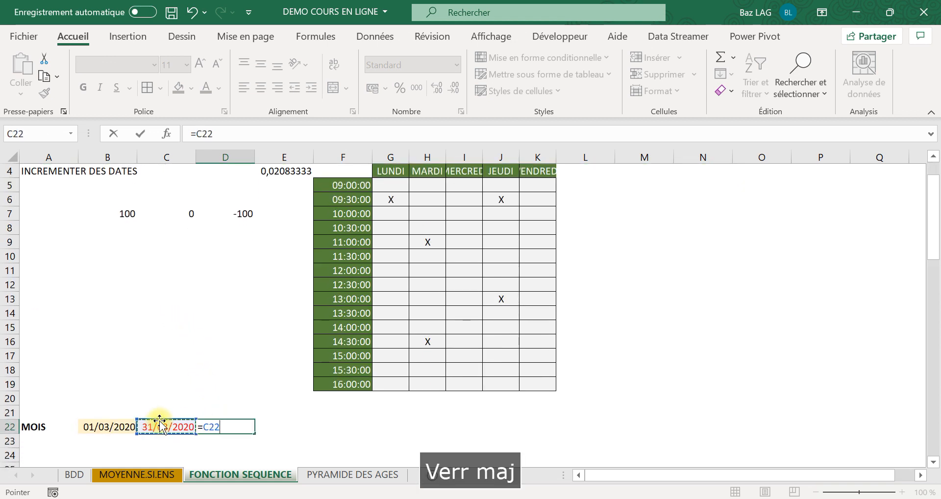
pyautogui.write('6')
pyautogui.press('BackSpace')
pyautogui.press('capslock')
pyautogui.write('-')
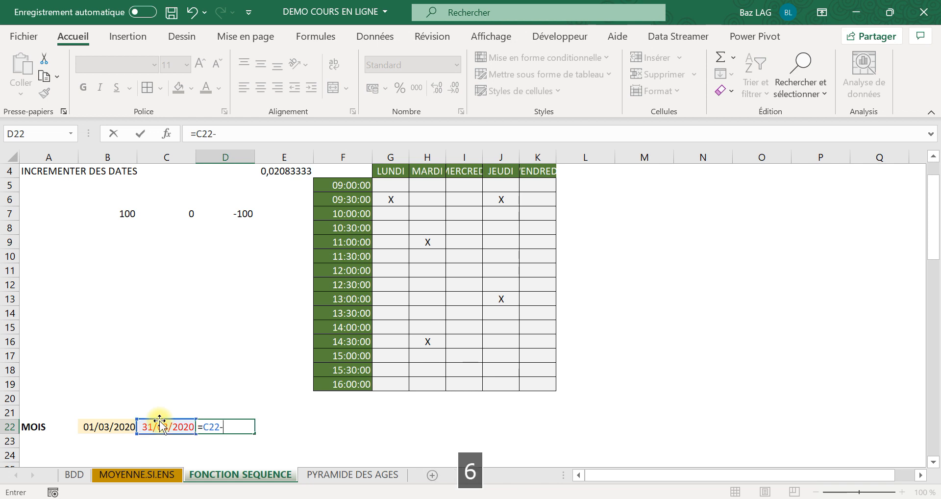
pyautogui.click(113, 425)
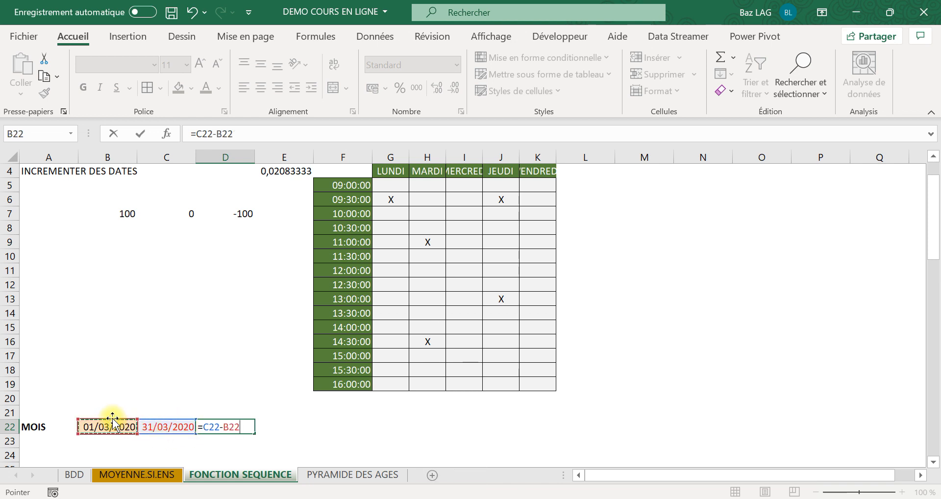
pyautogui.press('Return')
pyautogui.click(363, 438)
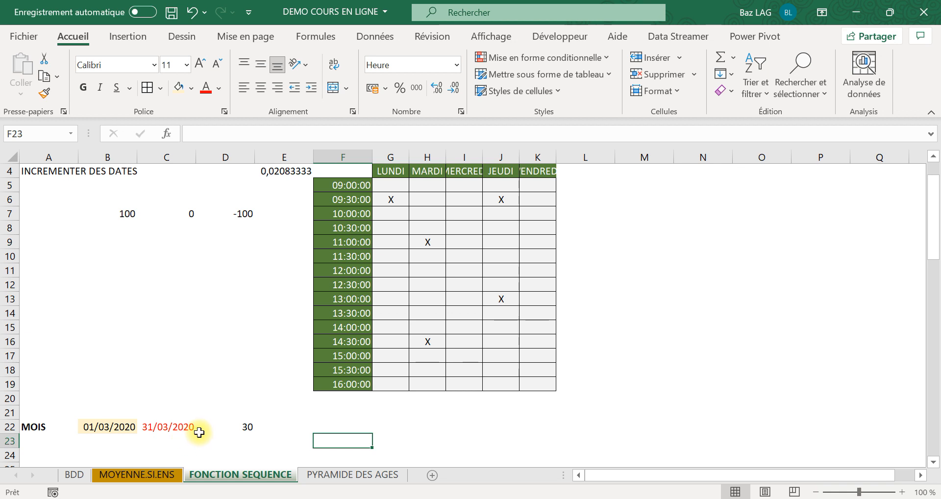
# Change the day-count formula in D22 to =C22-B22+1 so that the first day is included
pyautogui.click(237, 428)
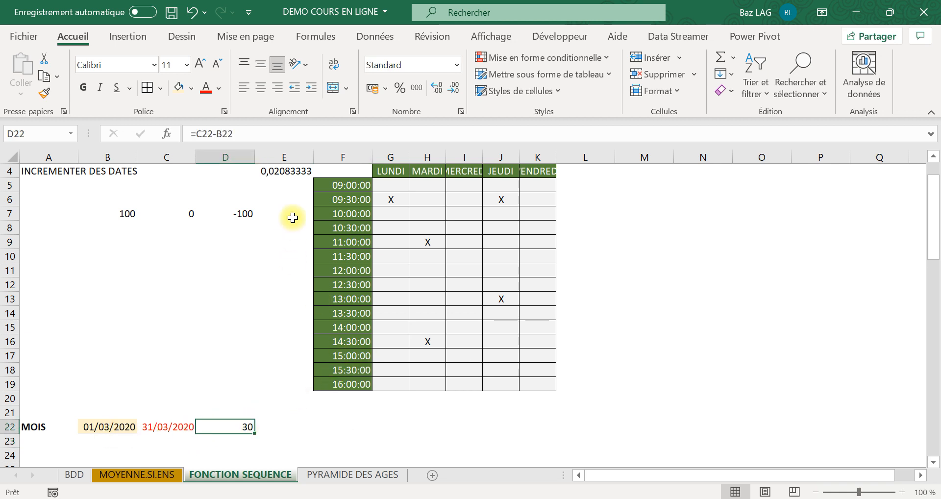
pyautogui.click(254, 134)
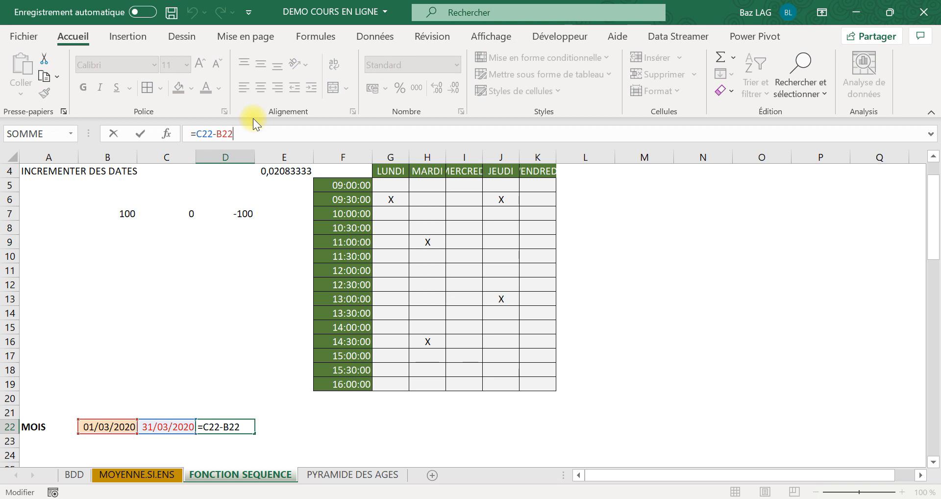
pyautogui.write('+')
pyautogui.press('BackSpace')
pyautogui.write('+')
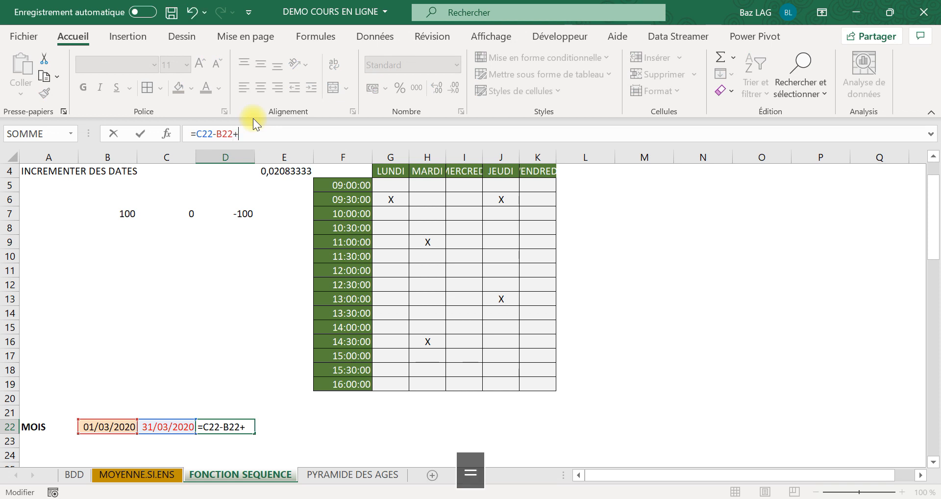
pyautogui.press('capslock')
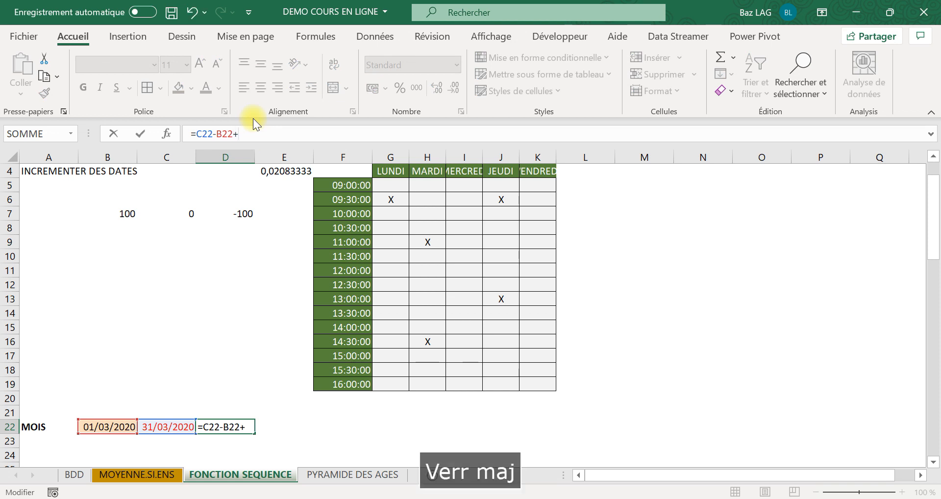
pyautogui.write('1')
pyautogui.press('Return')
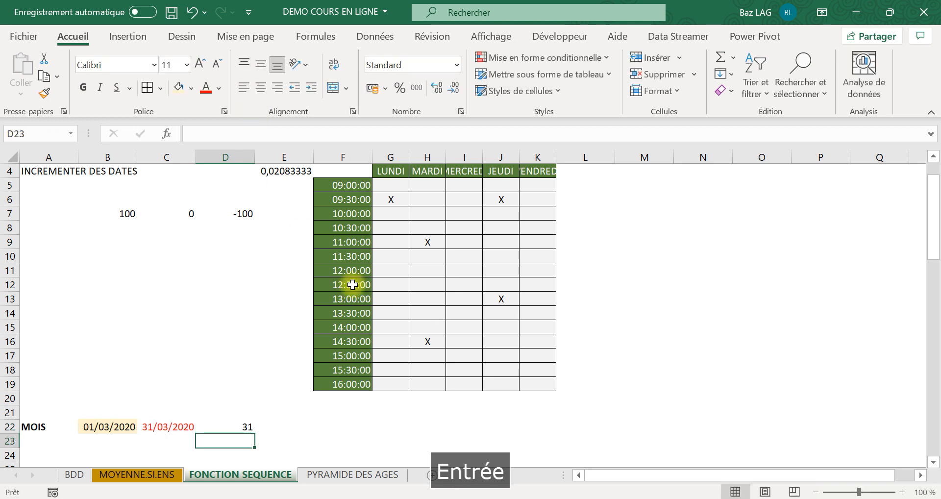
# Compare the formula in H2 with the day-count formula in D22
pyautogui.scroll(1, 496, 270)
pyautogui.click(437, 194)
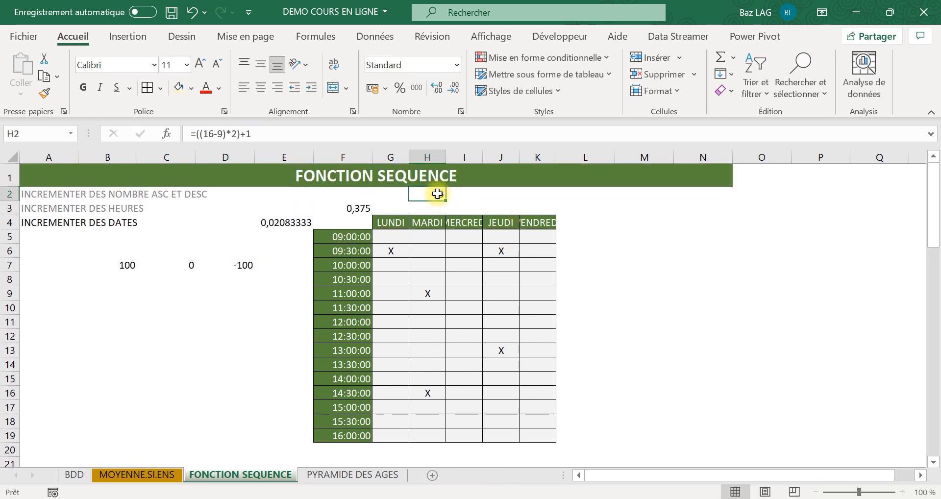
pyautogui.scroll(-3, 269, 304)
pyautogui.click(234, 344)
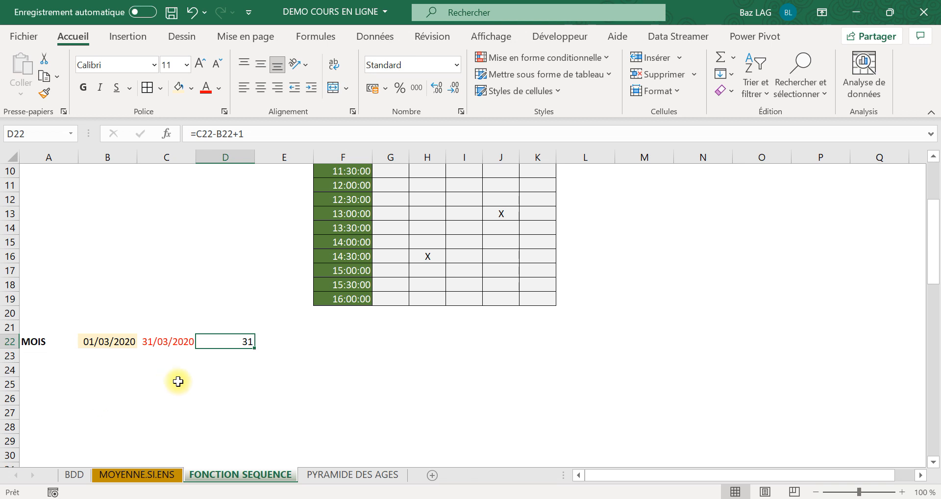
pyautogui.scroll(2, 269, 359)
pyautogui.scroll(-1, 219, 406)
pyautogui.moveTo(120, 411); pyautogui.dragTo(785, 415)
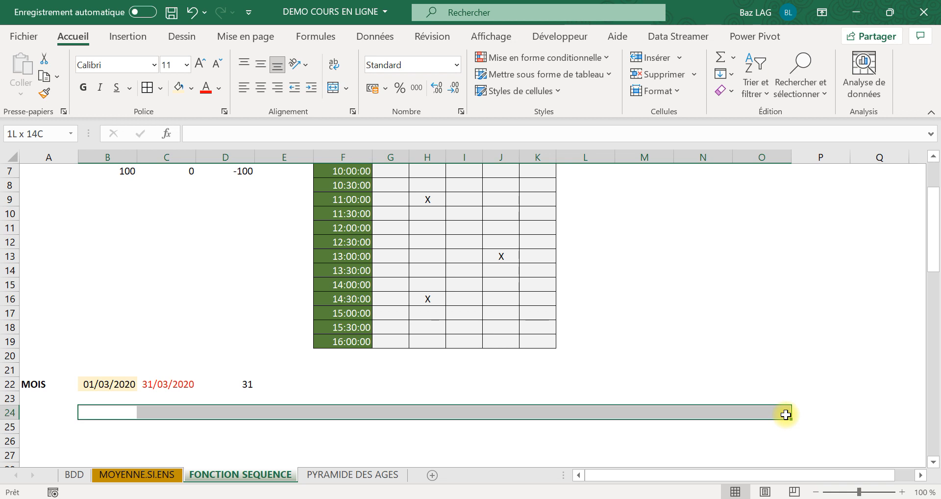
pyautogui.scroll(-1, 134, 447)
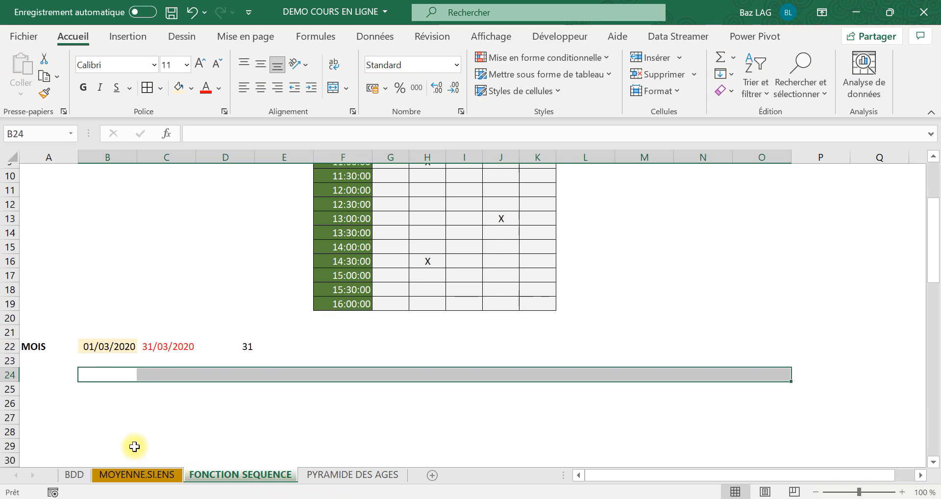
# Move the MOIS row with its dates and day count from A22:D22 up to A9:D9
pyautogui.scroll(2, 134, 441)
pyautogui.scroll(-1, 132, 438)
pyautogui.moveTo(31, 384); pyautogui.dragTo(234, 384)
pyautogui.moveTo(146, 390); pyautogui.dragTo(147, 199)
pyautogui.scroll(2, 147, 213)
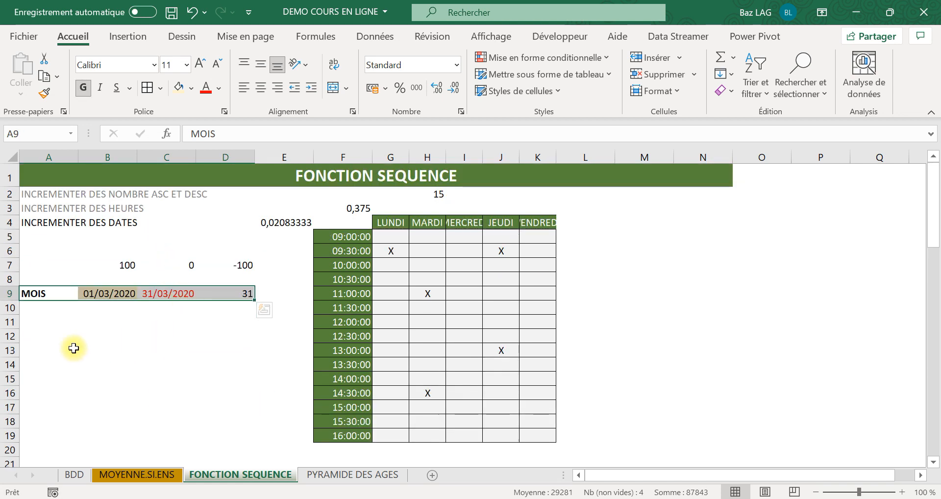
# Enter the label JOURS MOIS in A10, directly below the MOIS label
pyautogui.click(51, 321)
pyautogui.click(45, 307)
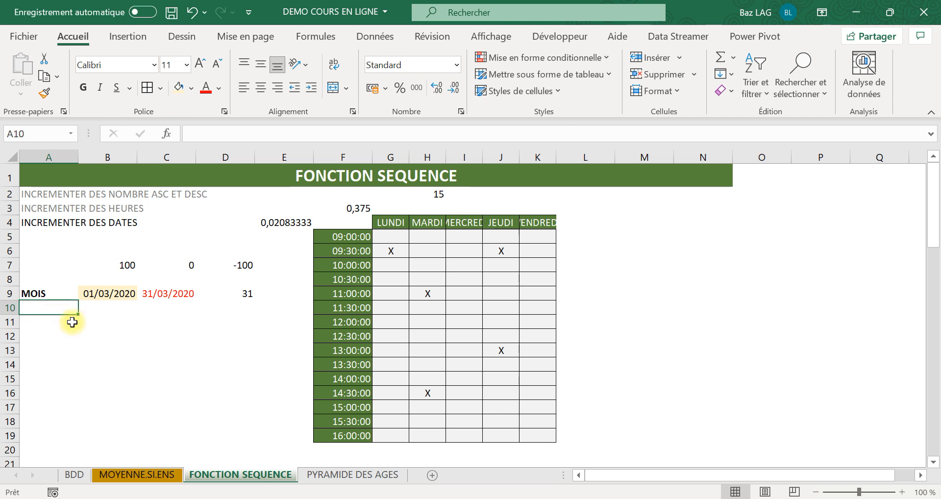
pyautogui.click(40, 319)
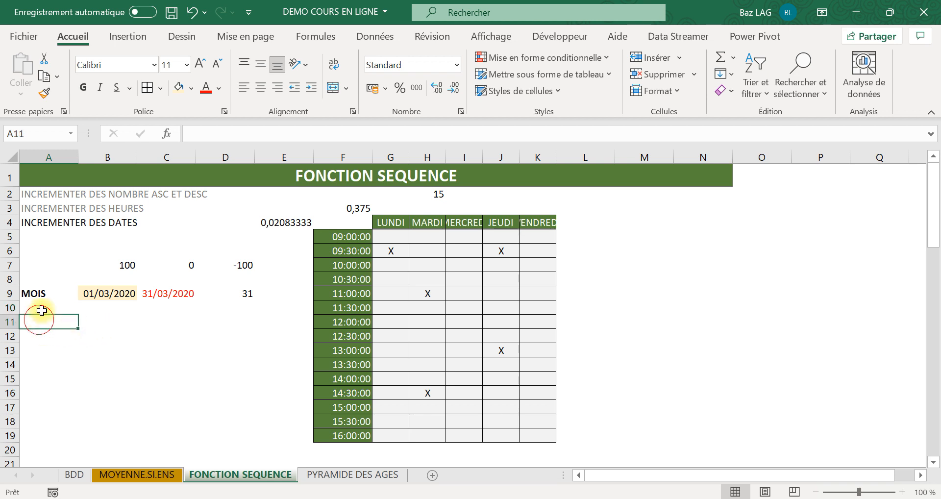
pyautogui.click(41, 308)
pyautogui.write('H')
pyautogui.press('capslock')
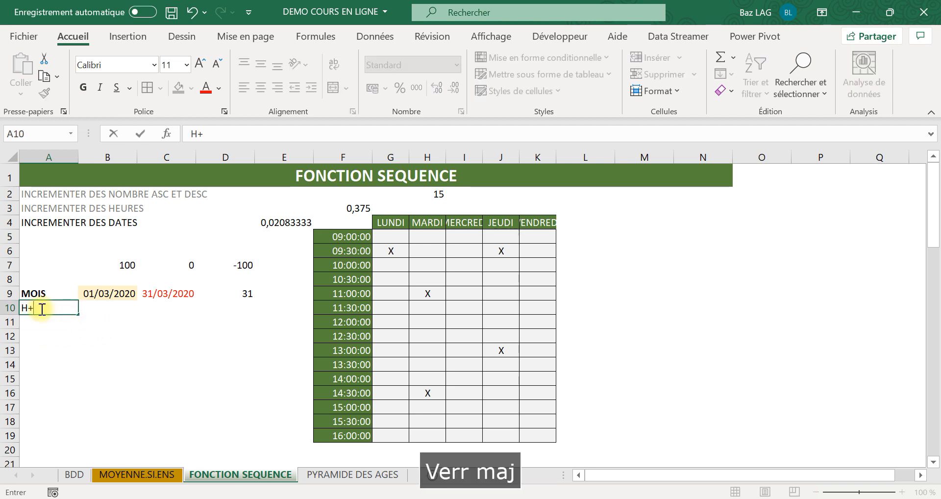
pyautogui.press('BackSpace')
pyautogui.press('capslock')
pyautogui.write('JO')
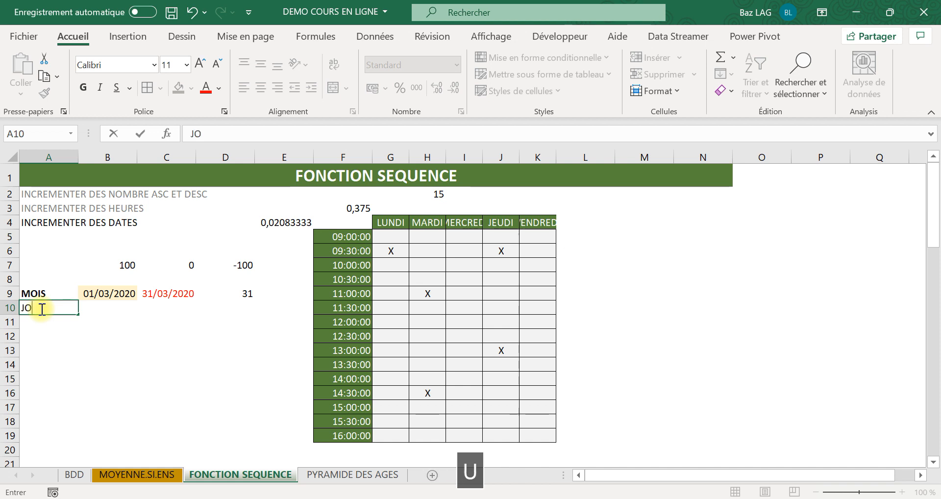
pyautogui.write('URS MOIS')
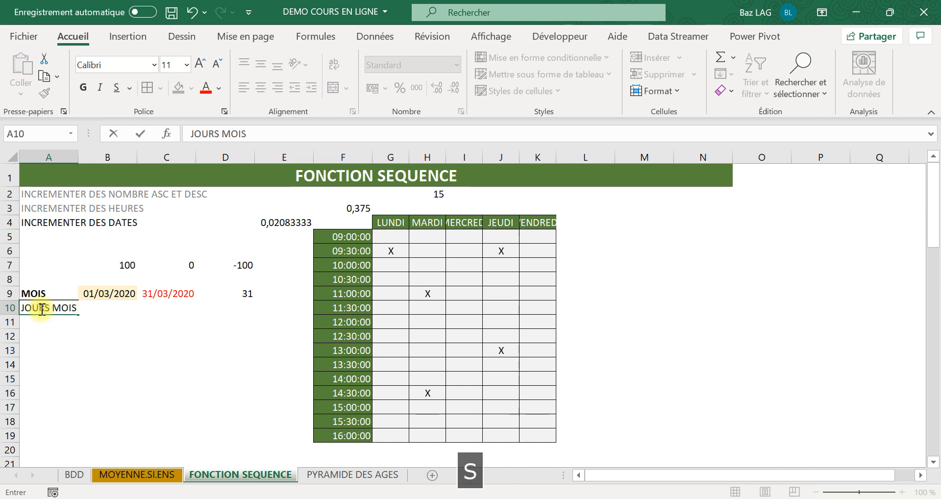
pyautogui.press('Return')
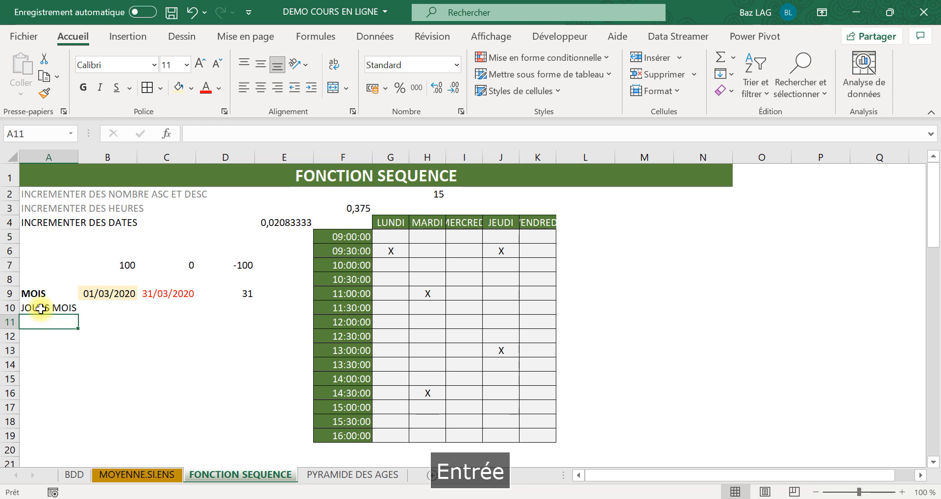
# Enter the formula =SEQUENCE(D9;1;B9) in A11 to list one date per row from the month's start date
pyautogui.write('+')
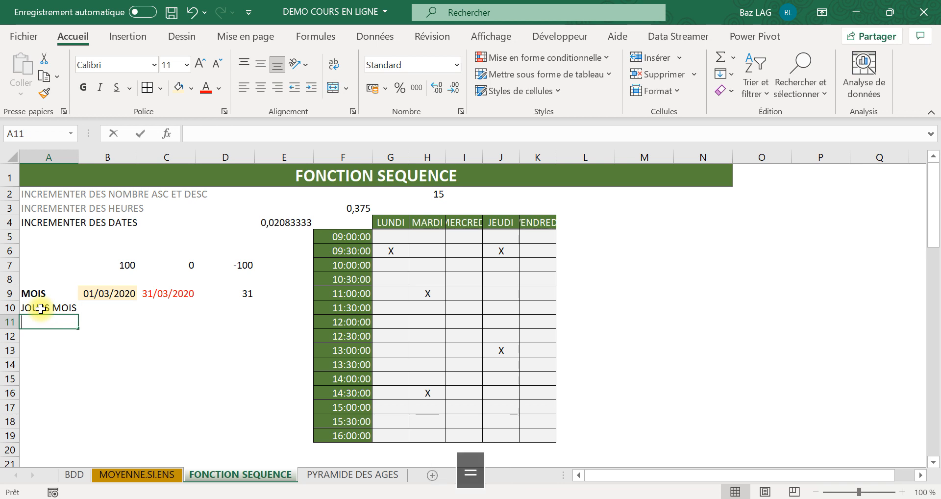
pyautogui.press('BackSpace')
pyautogui.press('capslock')
pyautogui.write('=seq')
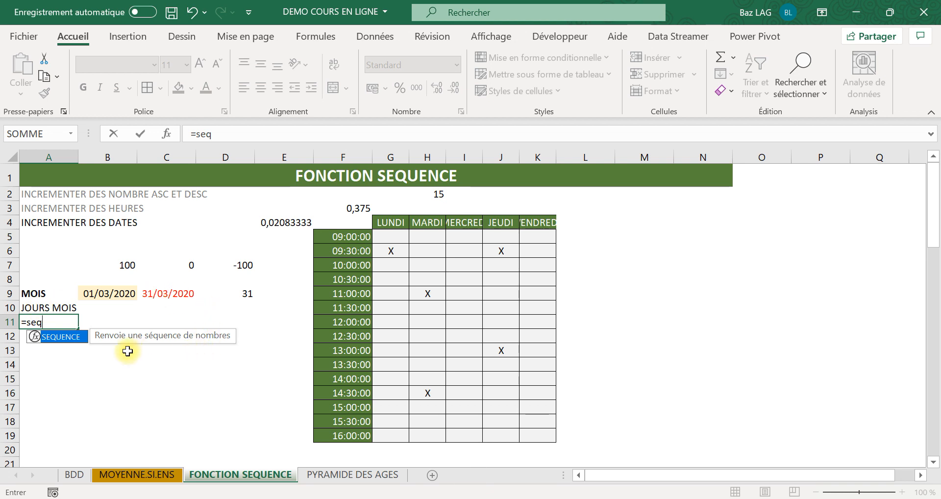
pyautogui.doubleClick(63, 337)
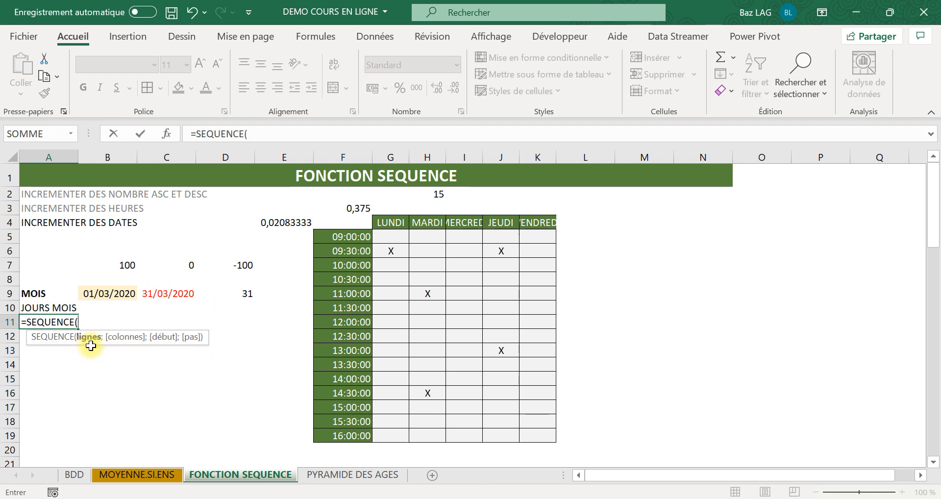
pyautogui.click(243, 293)
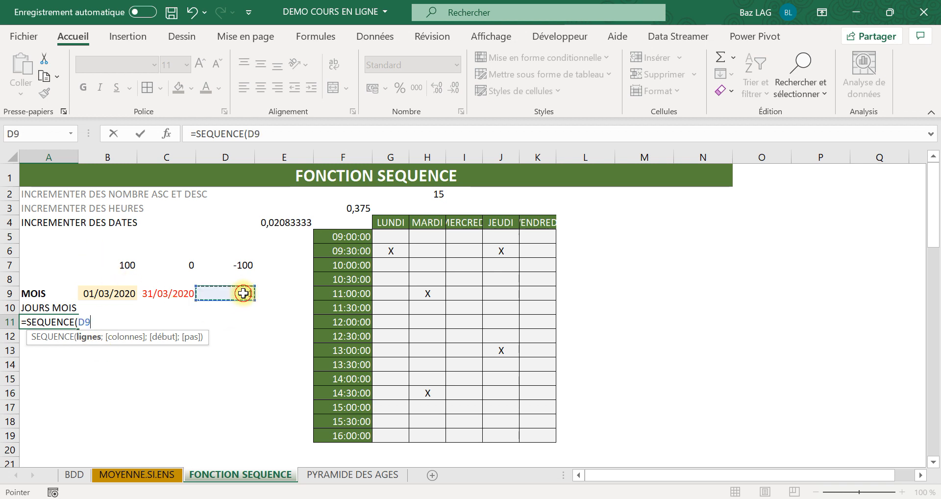
pyautogui.write(';')
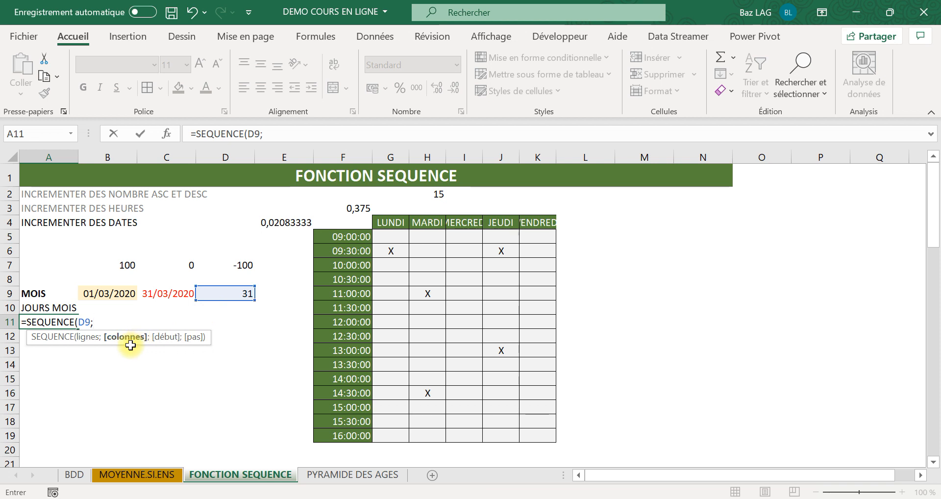
pyautogui.press('capslock')
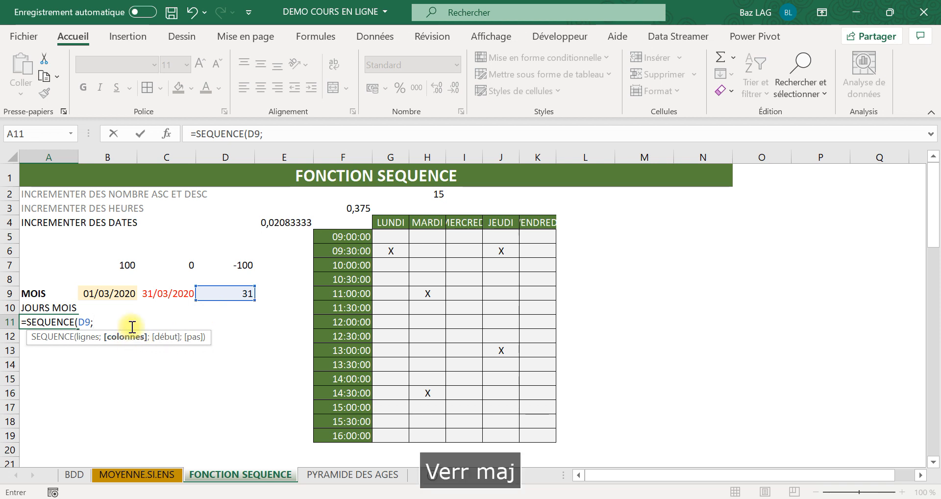
pyautogui.write('1')
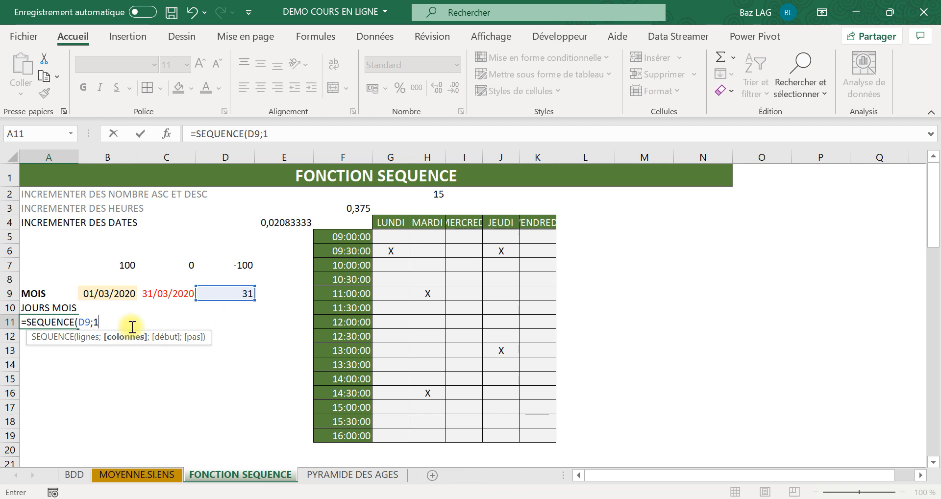
pyautogui.write('.')
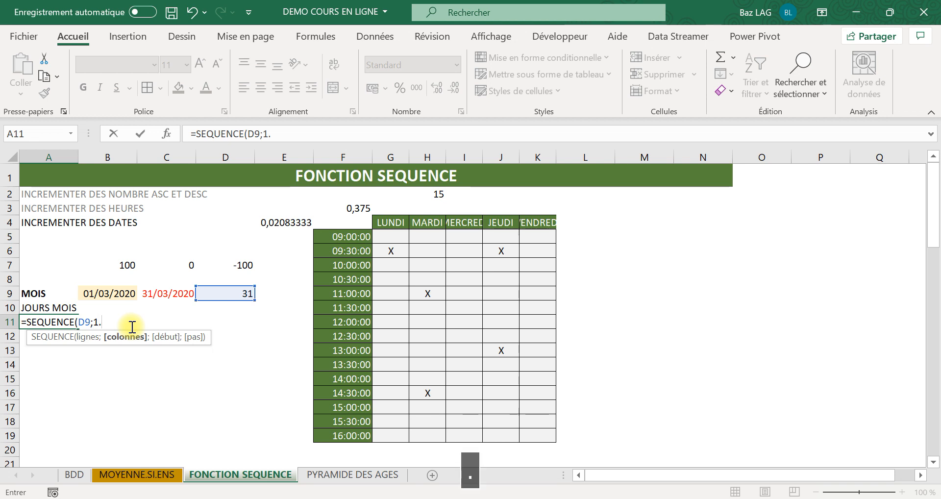
pyautogui.press('BackSpace')
pyautogui.press('capslock')
pyautogui.write(';')
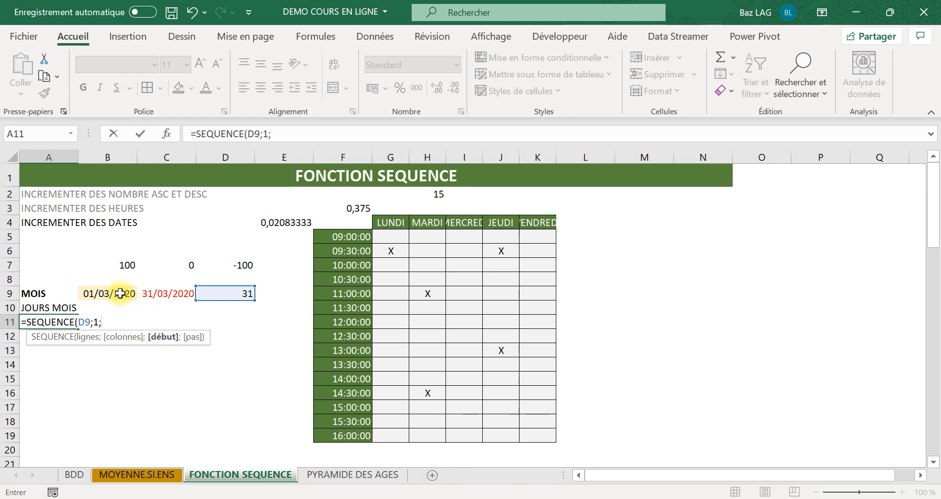
pyautogui.click(120, 293)
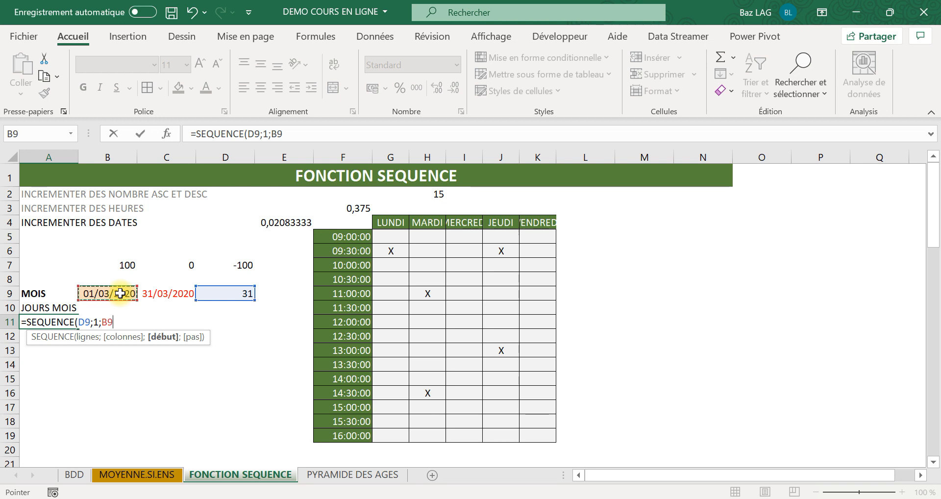
pyautogui.write(')')
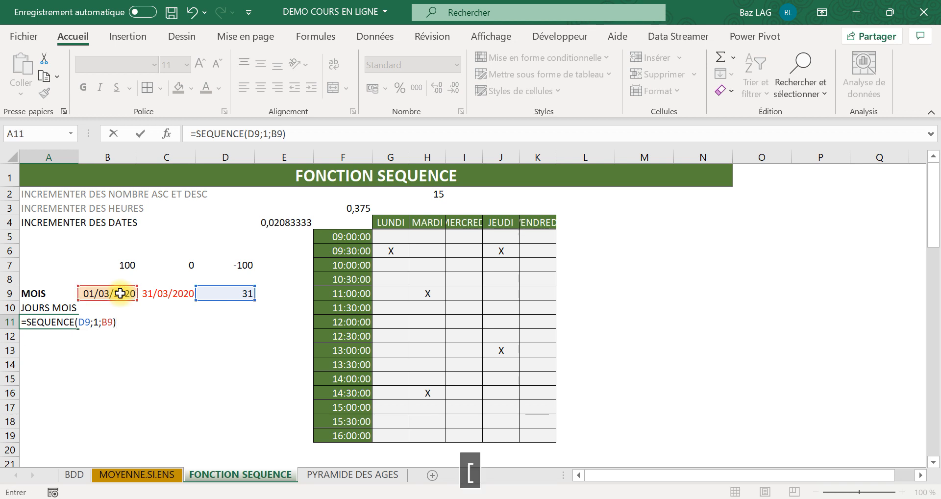
pyautogui.press('Return')
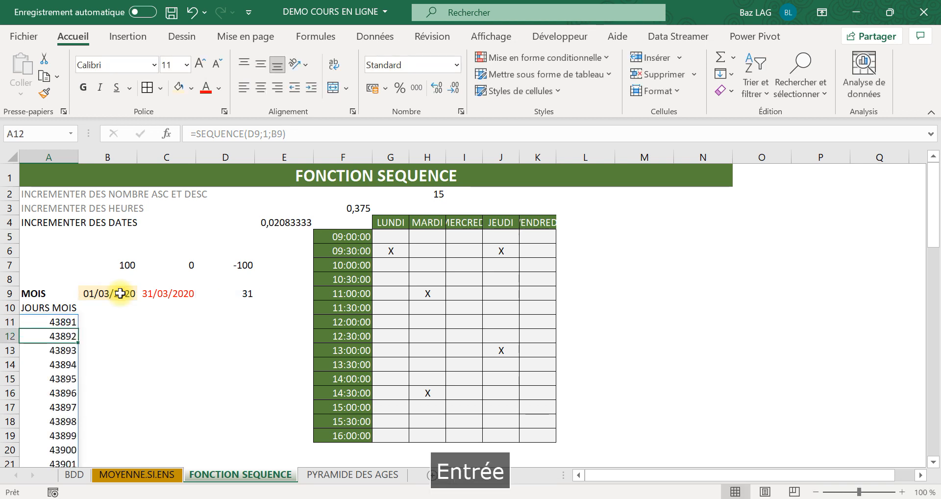
# Select the whole generated series from A11 down to its last value
pyautogui.click(61, 322)
pyautogui.hotkey('ctrl', 'shift', 'Down')
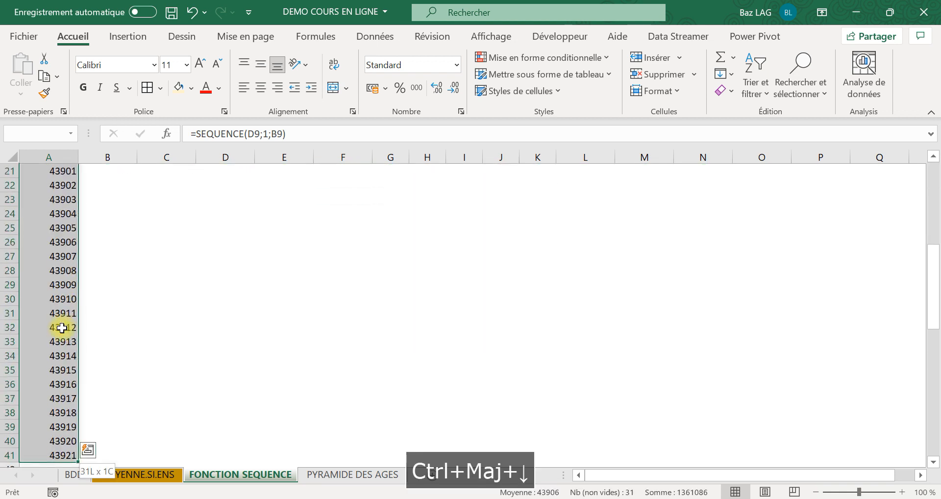
pyautogui.click(133, 62)
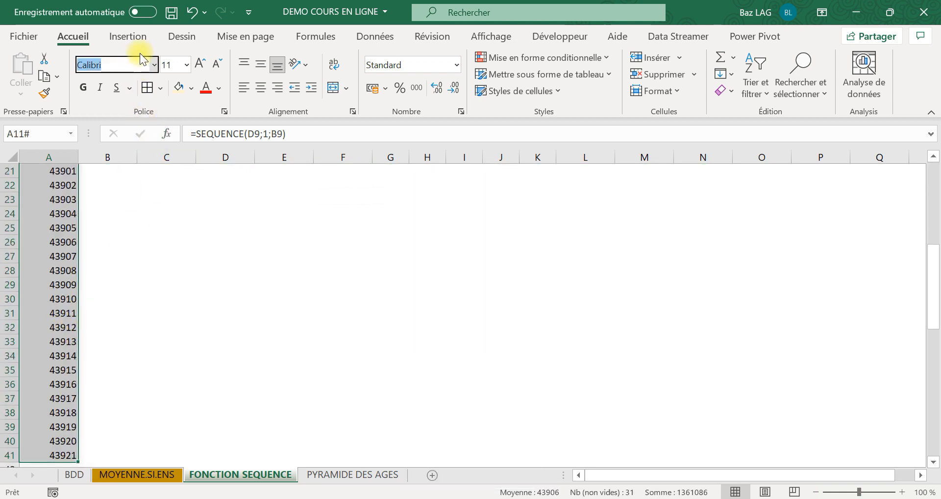
pyautogui.write('DaunPenh')
pyautogui.hotkey('ctrl', 'z')
pyautogui.click(149, 214)
pyautogui.hotkey('ctrl', 'z')
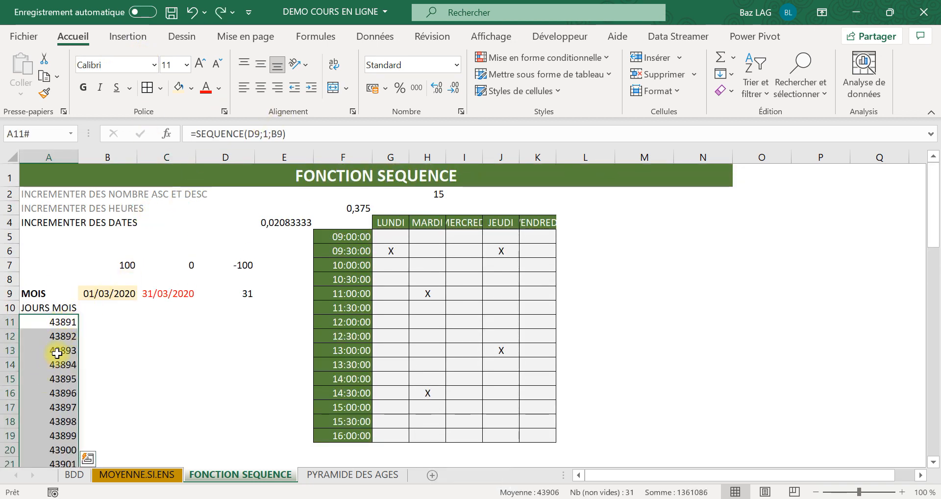
# Format the selected JOURS MOIS series with the number format Date courte
pyautogui.click(406, 64)
pyautogui.write('Date courte')
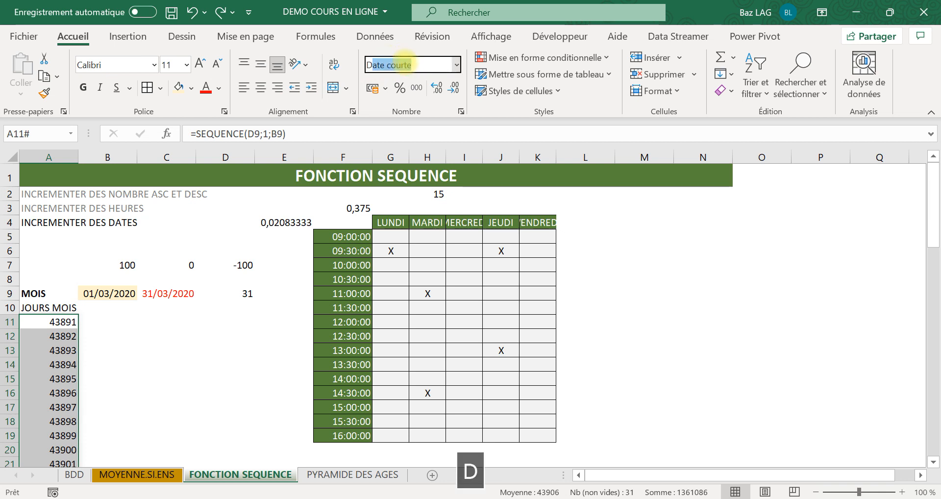
pyautogui.press('Return')
pyautogui.click(148, 318)
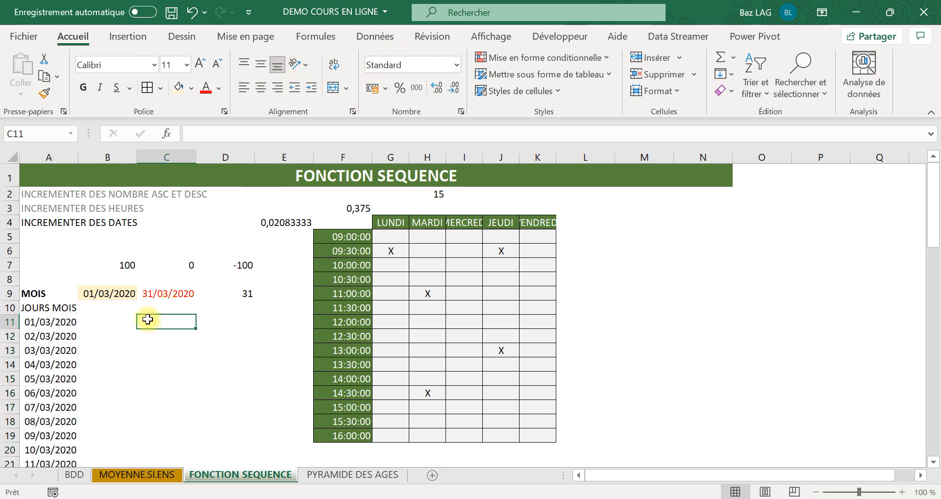
# Review the listed March dates and change the month's start date in B9 to 01/02/2020
pyautogui.scroll(-10, 76, 346)
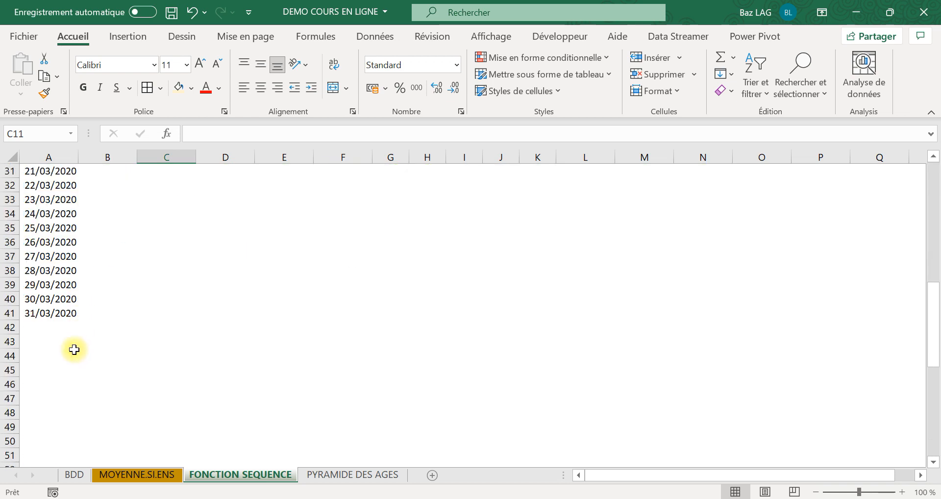
pyautogui.scroll(9, 70, 328)
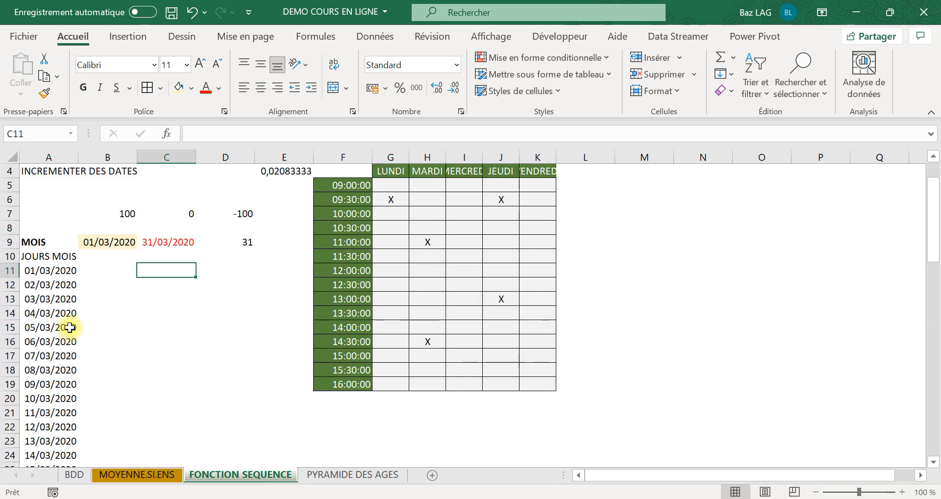
pyautogui.click(105, 242)
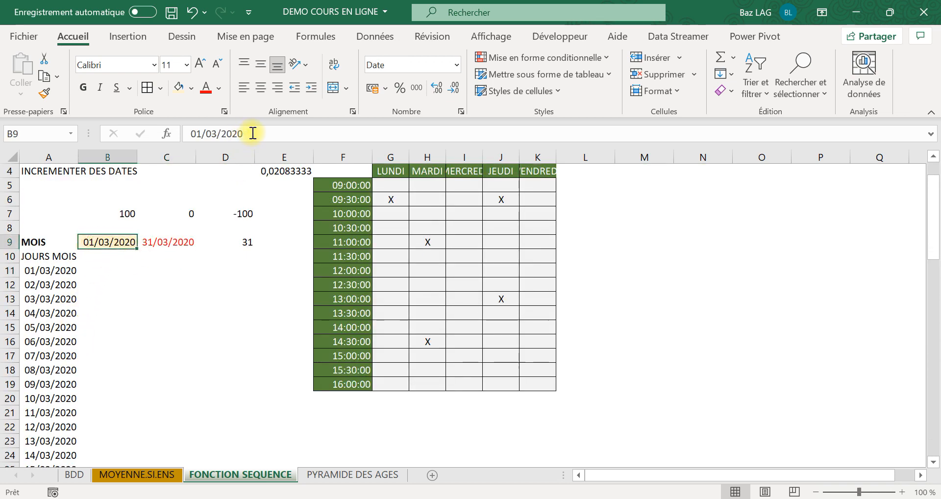
pyautogui.moveTo(253, 133); pyautogui.dragTo(10, 83)
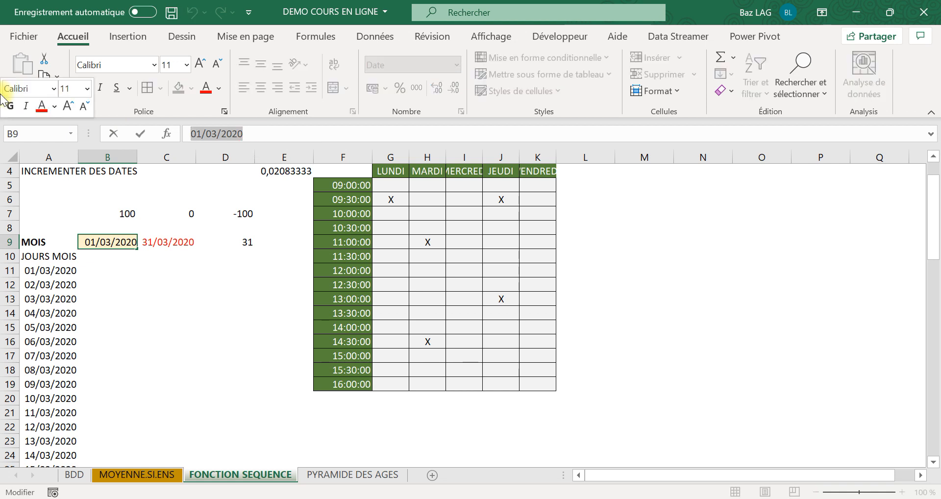
pyautogui.write('à')
pyautogui.press('BackSpace')
pyautogui.press('capslock')
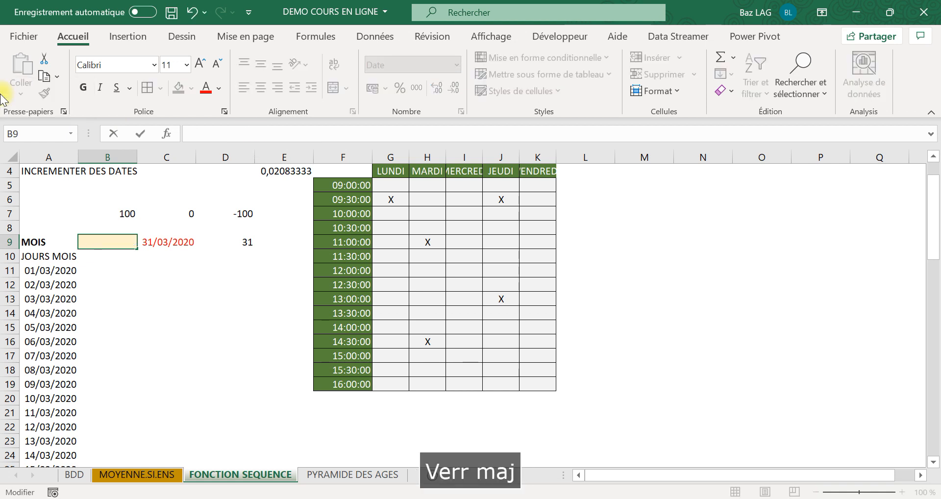
pyautogui.write('01/')
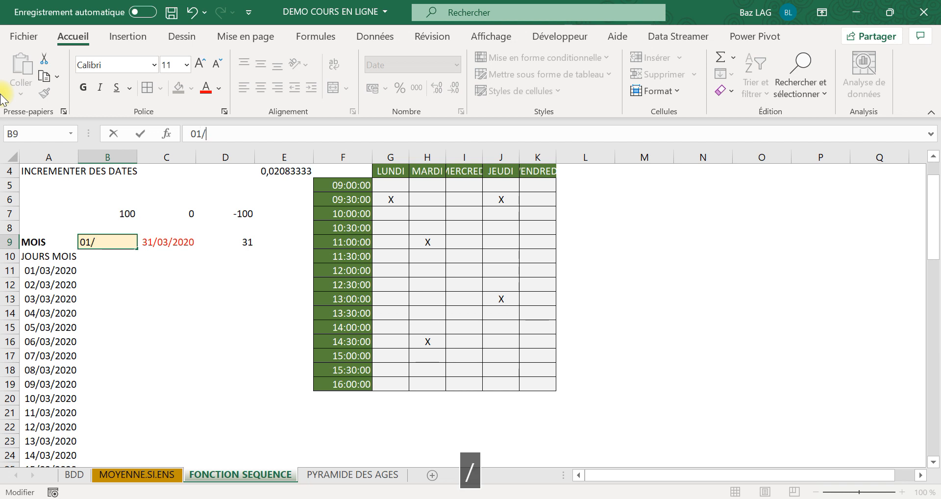
pyautogui.write('02/2020')
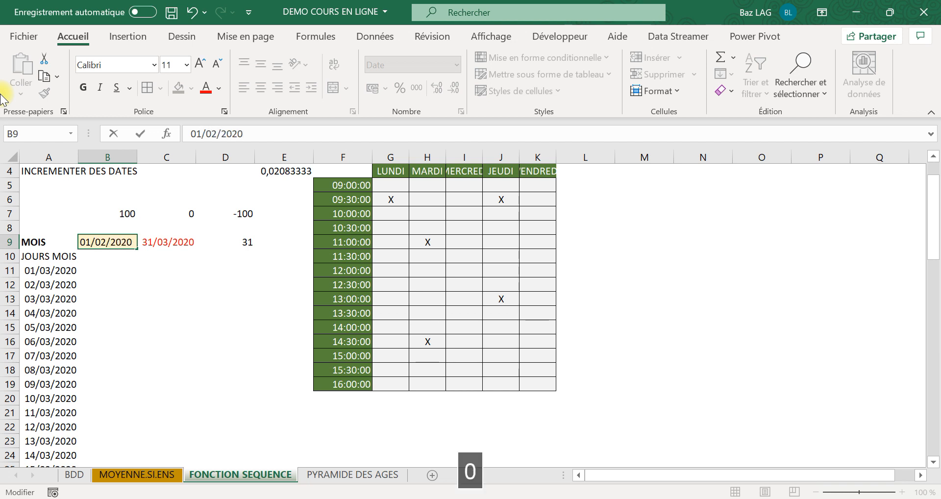
pyautogui.press('Return')
# Check the February 2020 date list and change the year of the start date in B9 to 2021
pyautogui.scroll(-4, 47, 381)
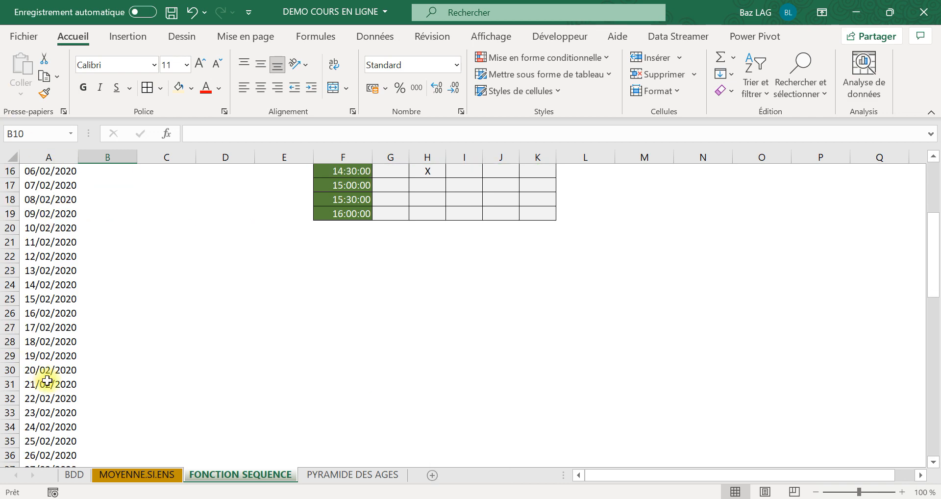
pyautogui.scroll(-5, 49, 385)
pyautogui.scroll(5, 132, 280)
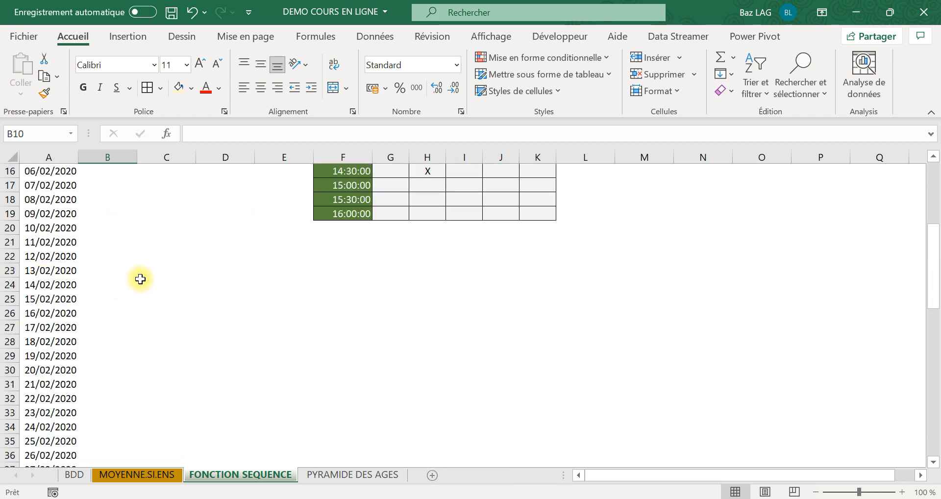
pyautogui.scroll(5, 140, 279)
pyautogui.click(109, 292)
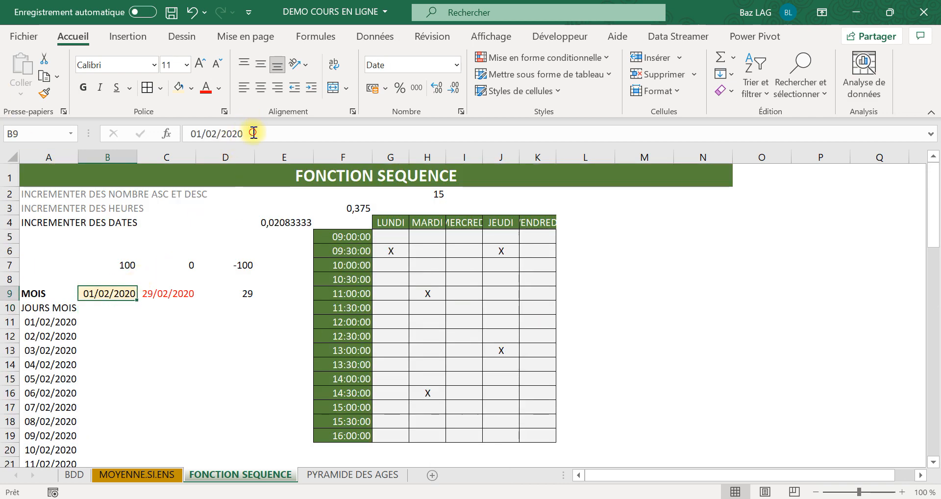
pyautogui.click(253, 134)
pyautogui.press('BackSpace')
pyautogui.write('1')
pyautogui.press('Return')
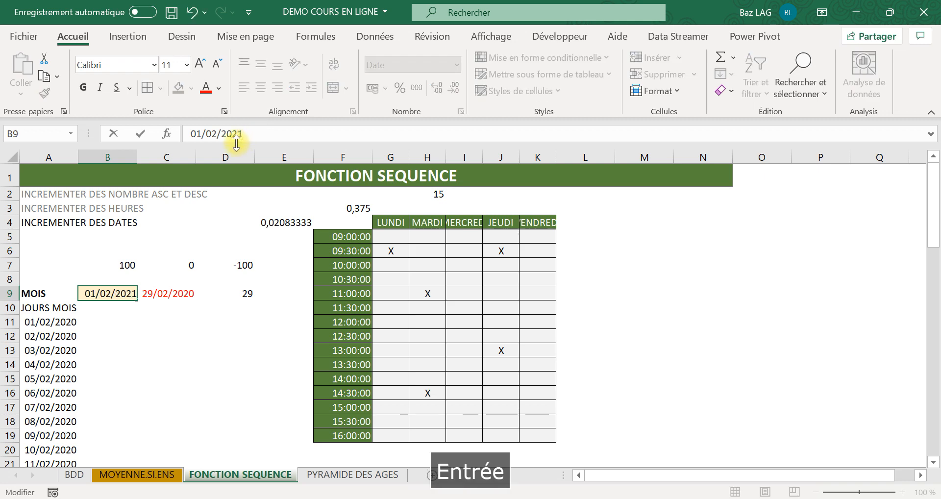
# Check where the February 2021 date list ends and review the SEQUENCE formula in A11 with its start date in B9
pyautogui.scroll(-10, 122, 338)
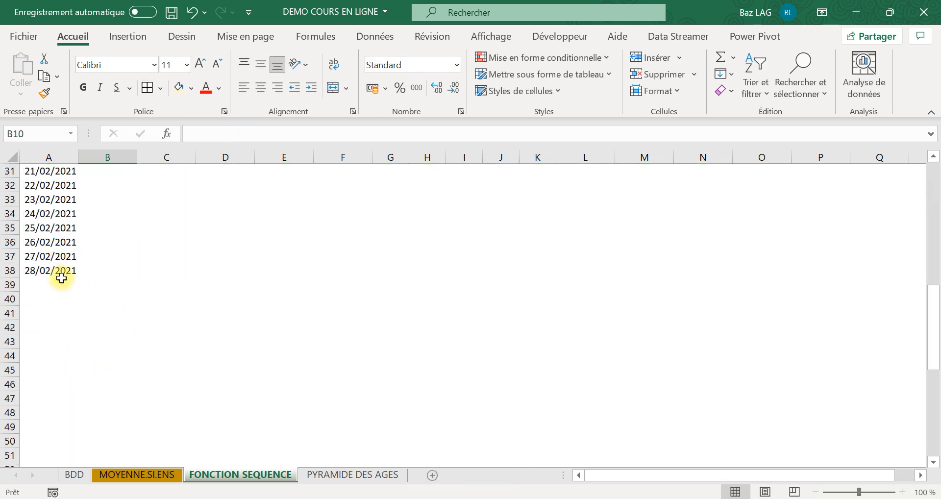
pyautogui.click(61, 283)
pyautogui.scroll(10, 82, 284)
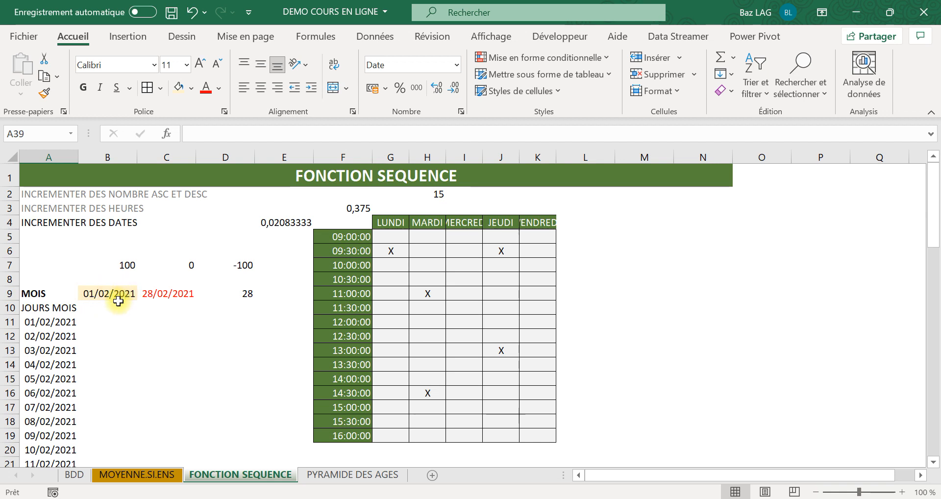
pyautogui.click(57, 321)
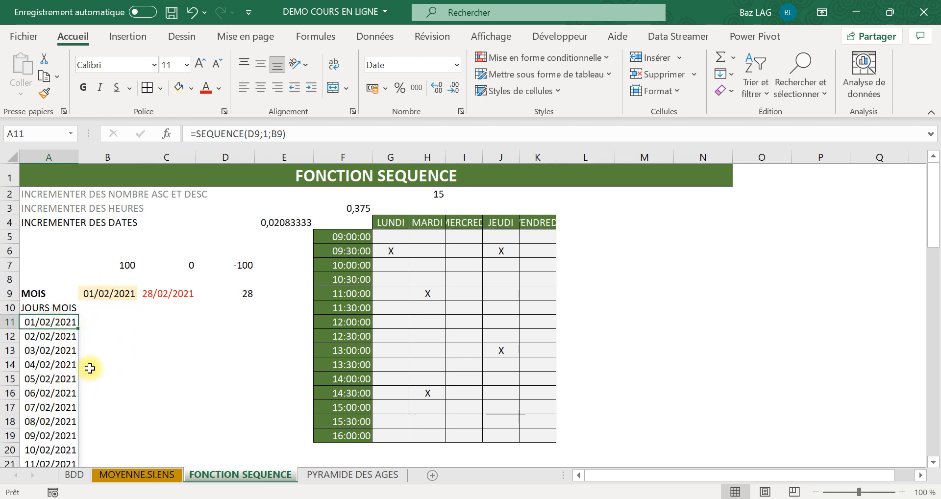
pyautogui.click(107, 296)
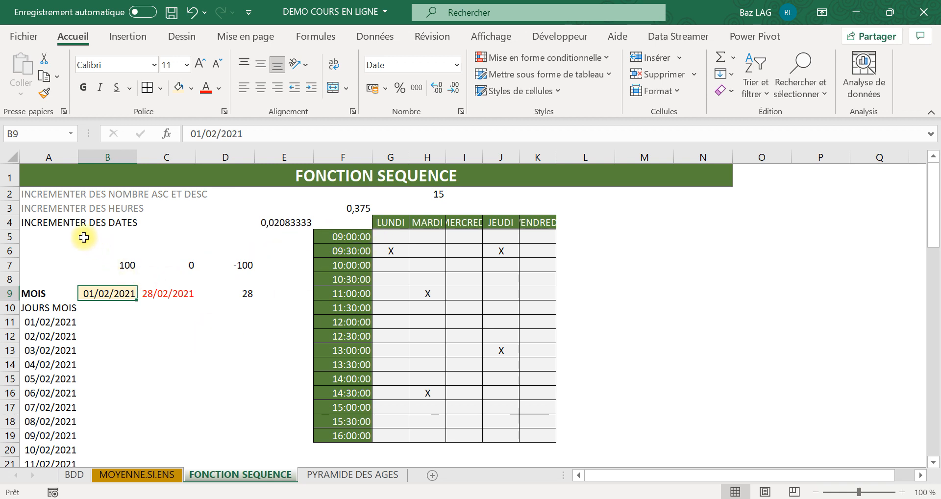
# Change the font color of the INCREMENTER DES DATES heading in A4 to a light grey
pyautogui.click(65, 222)
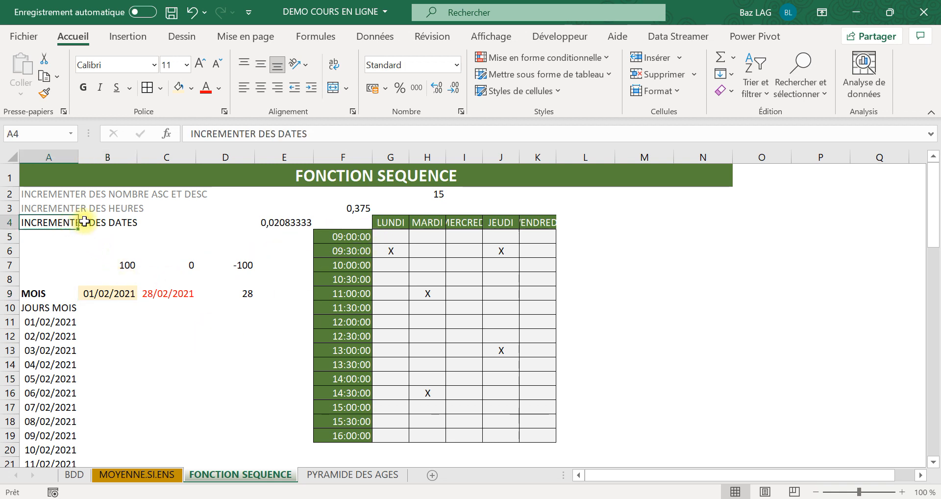
pyautogui.click(218, 88)
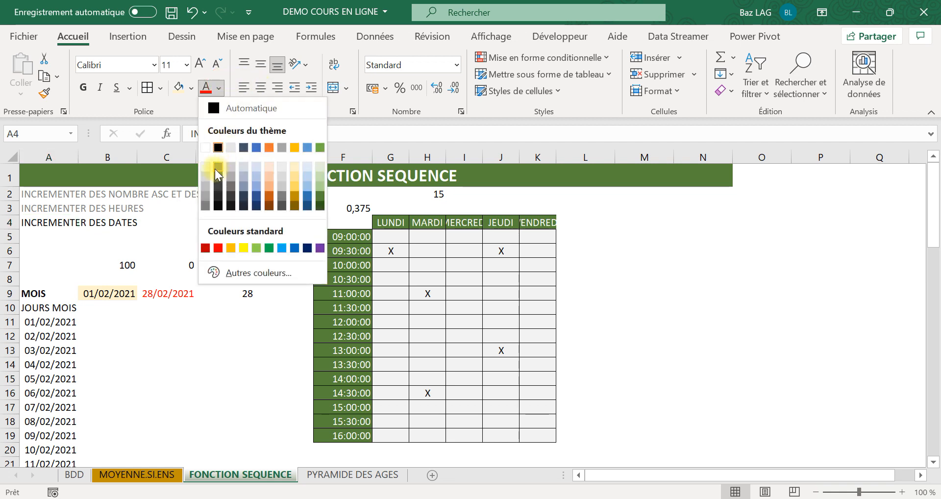
pyautogui.click(204, 192)
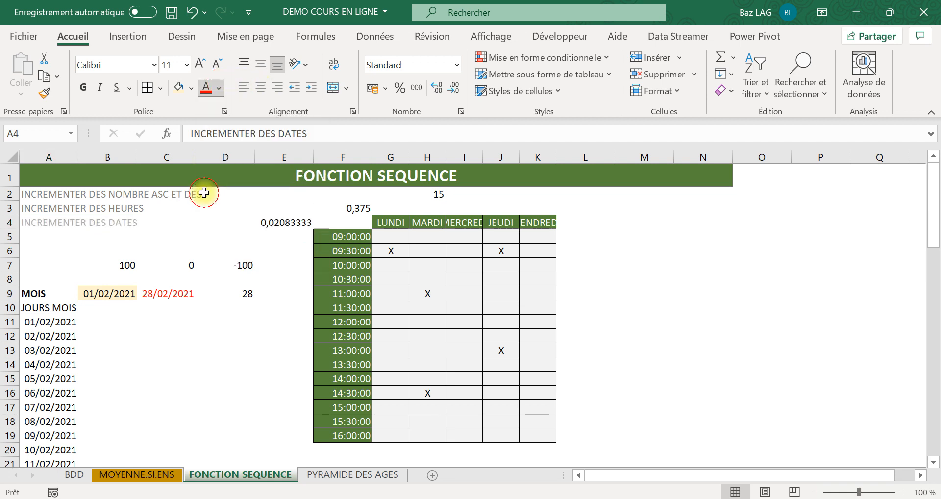